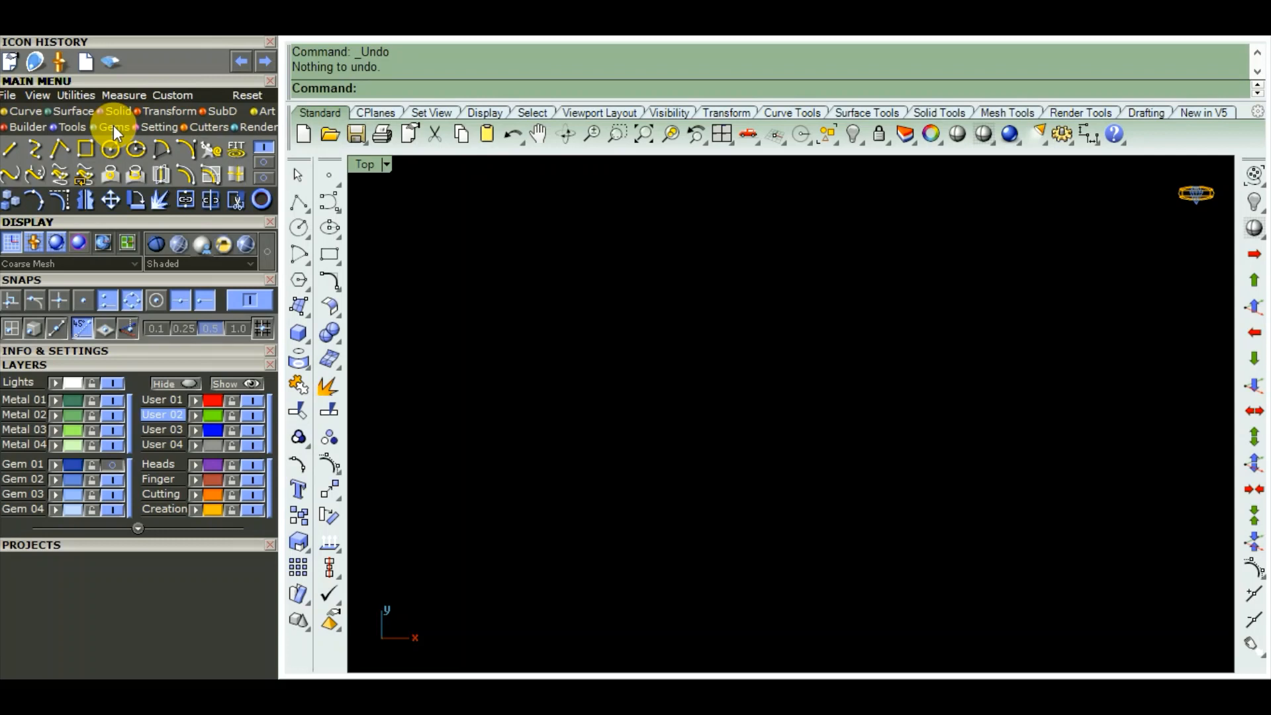
- Open the gem loader and choose the elongated cushion shape with the Diamond cut type
left_click(111, 125)
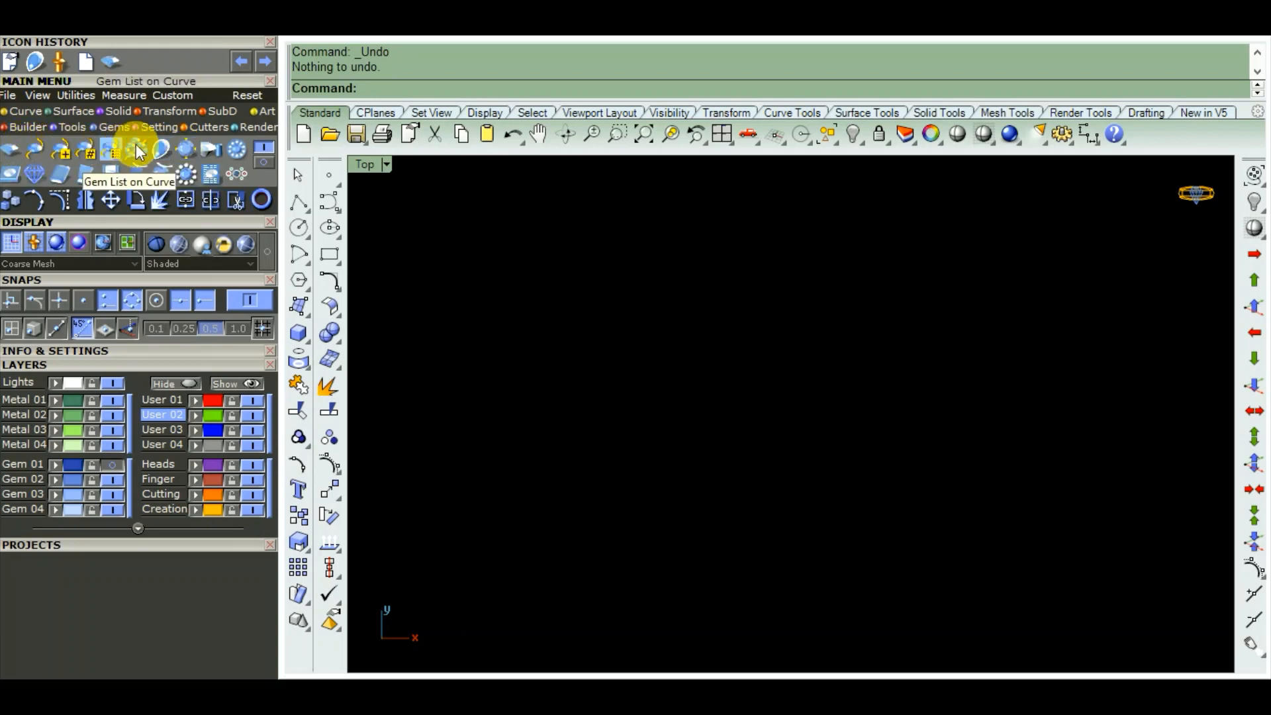
left_click(12, 150)
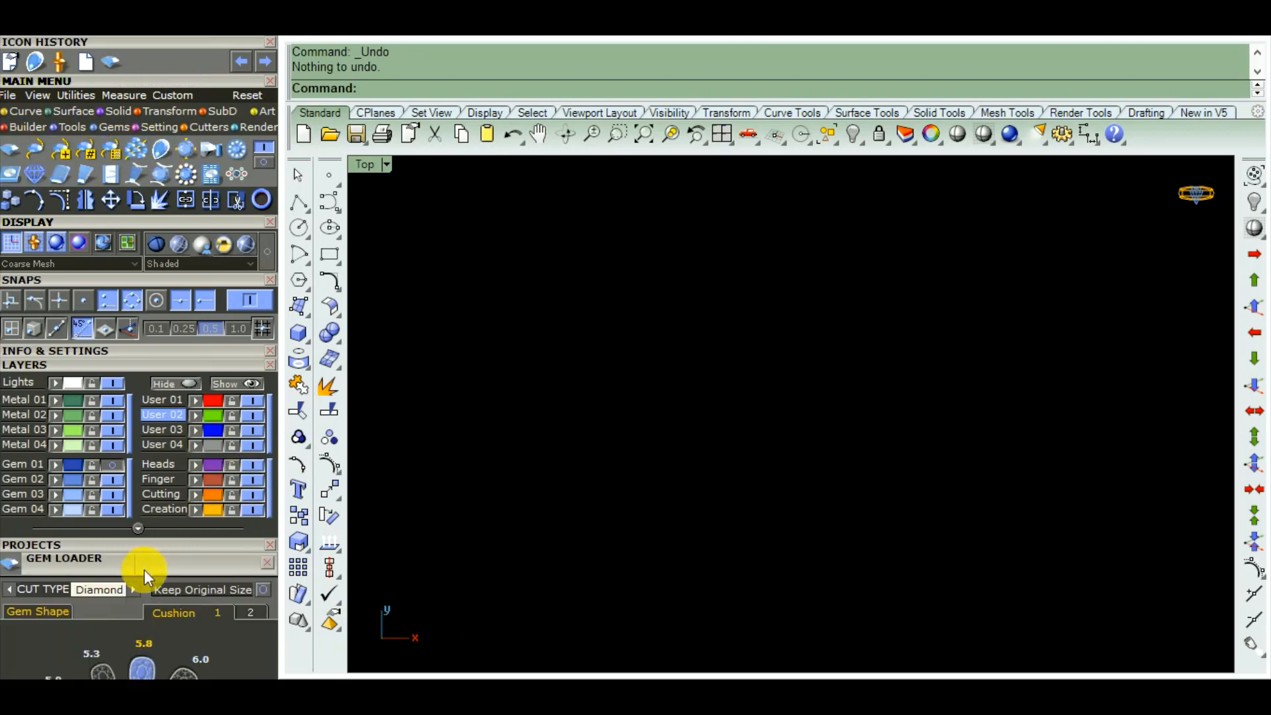
left_click_drag(169, 563, 156, 374)
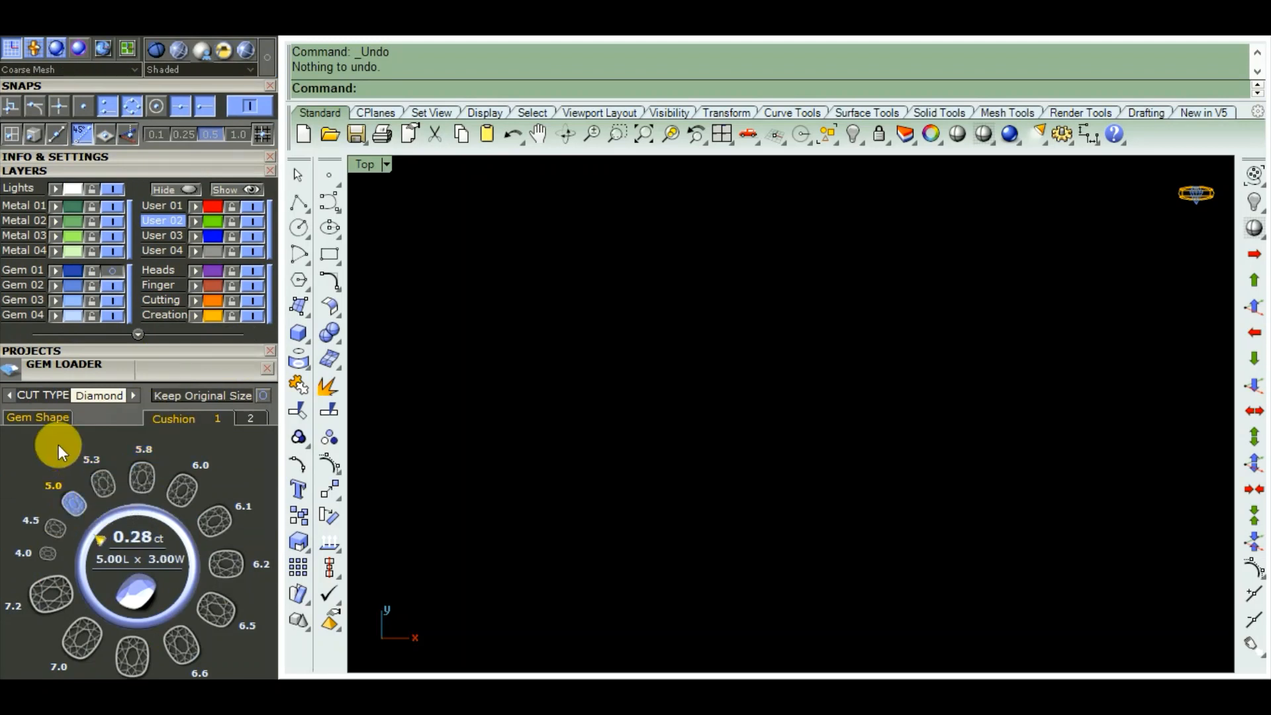
left_click(54, 419)
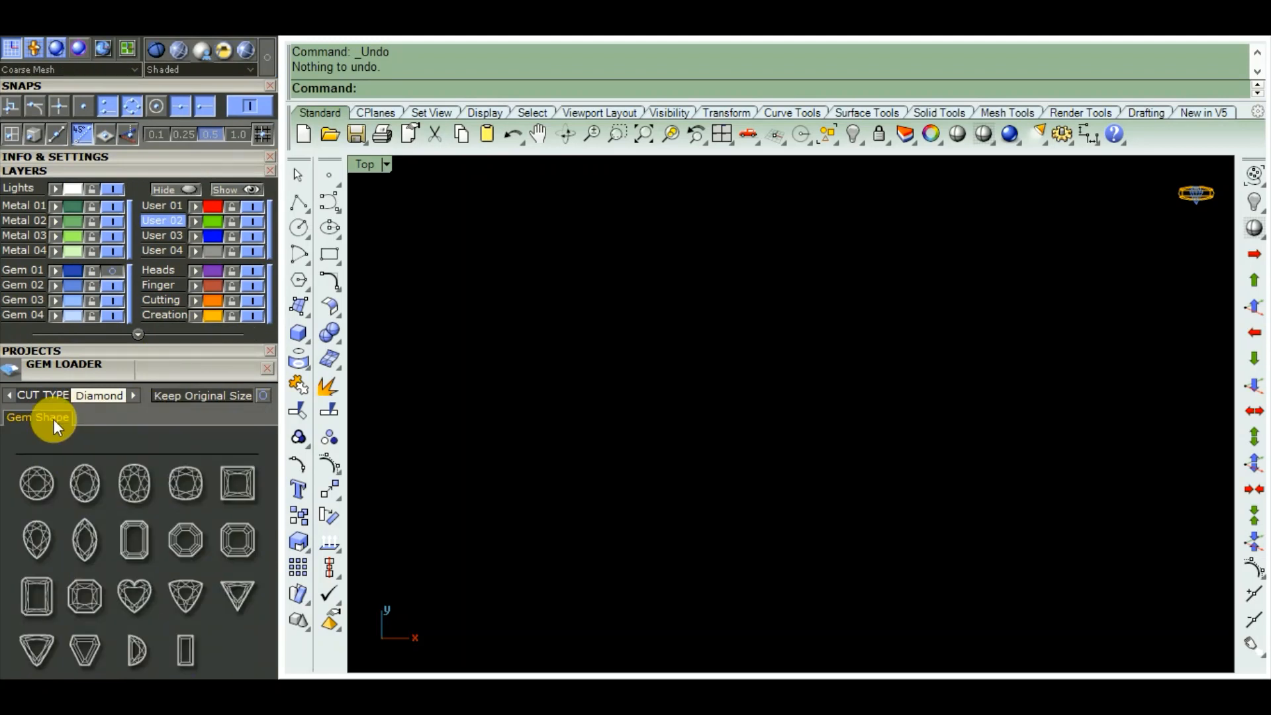
left_click(138, 492)
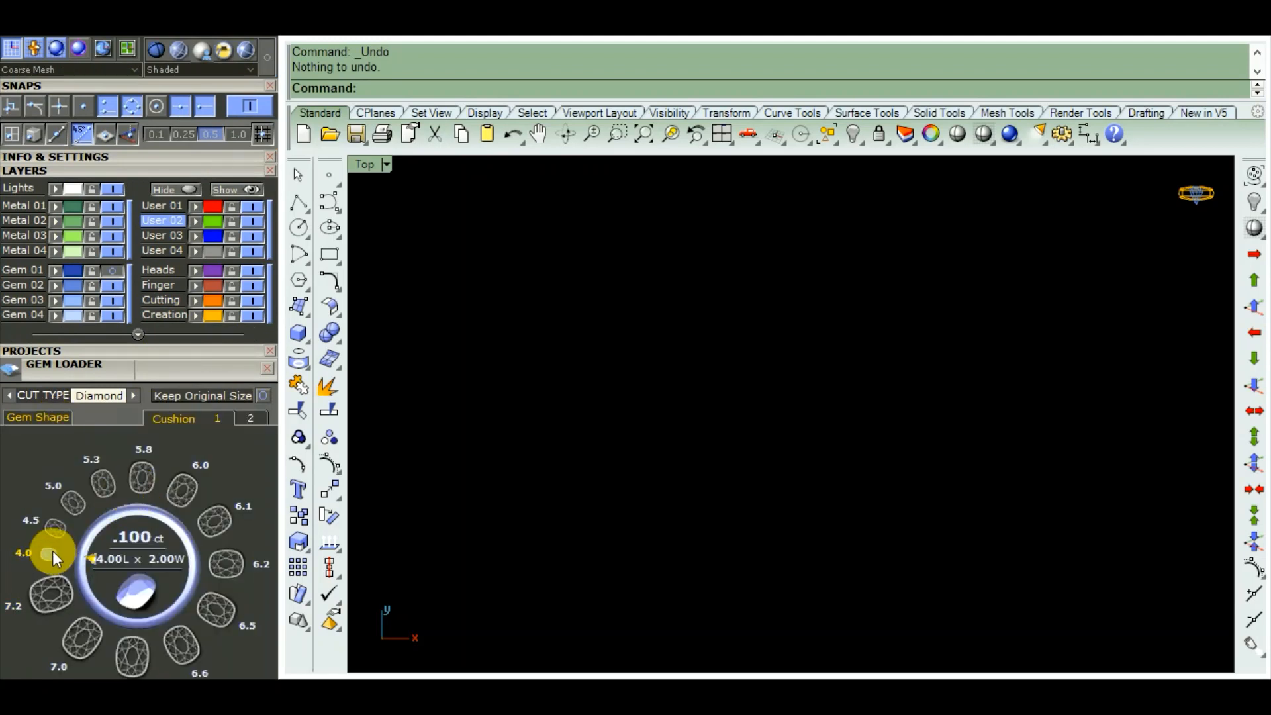
- Load a cushion diamond with a length of 4 and a width of 3 into the model
left_click(104, 484)
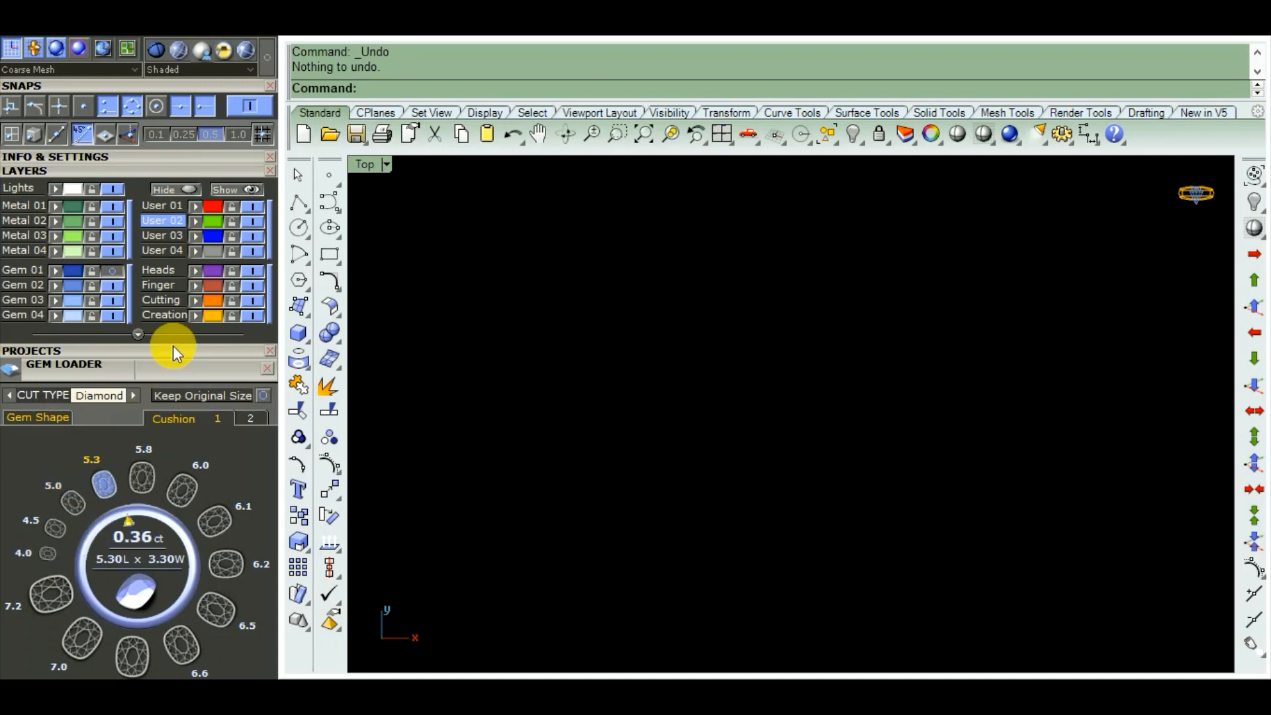
scroll(173, 346, "down", 2)
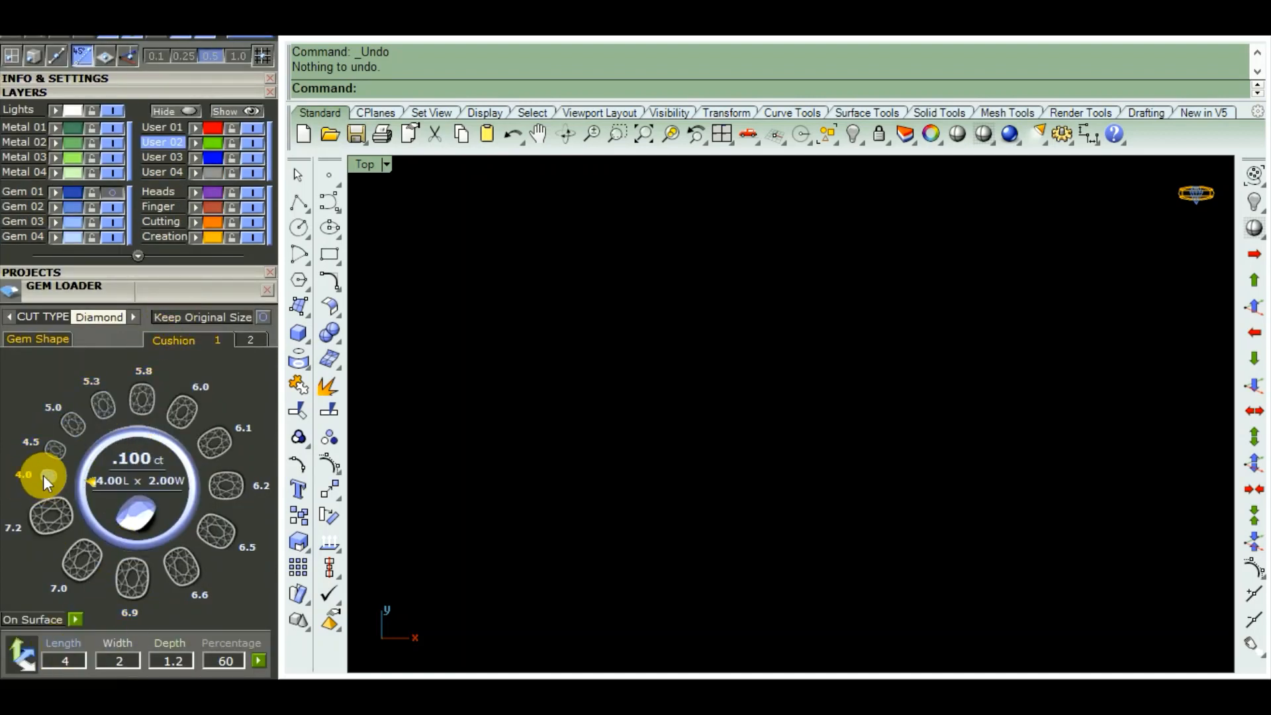
left_click(51, 515)
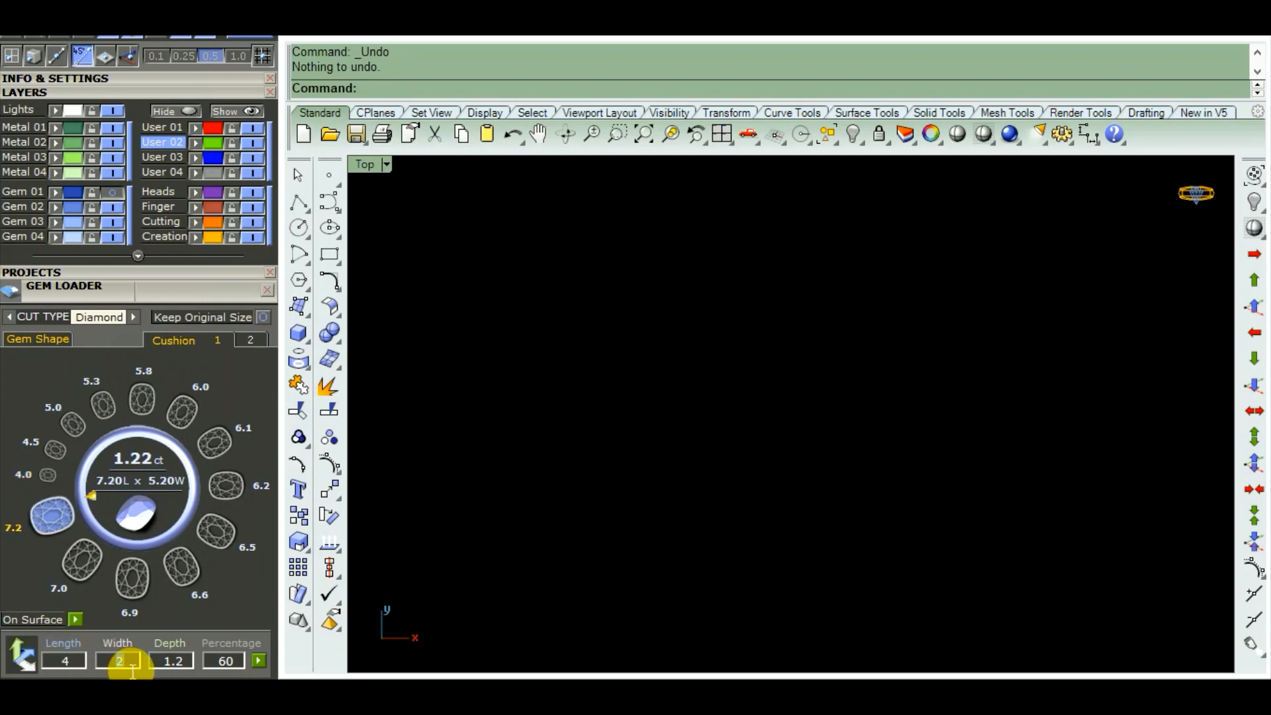
type("3")
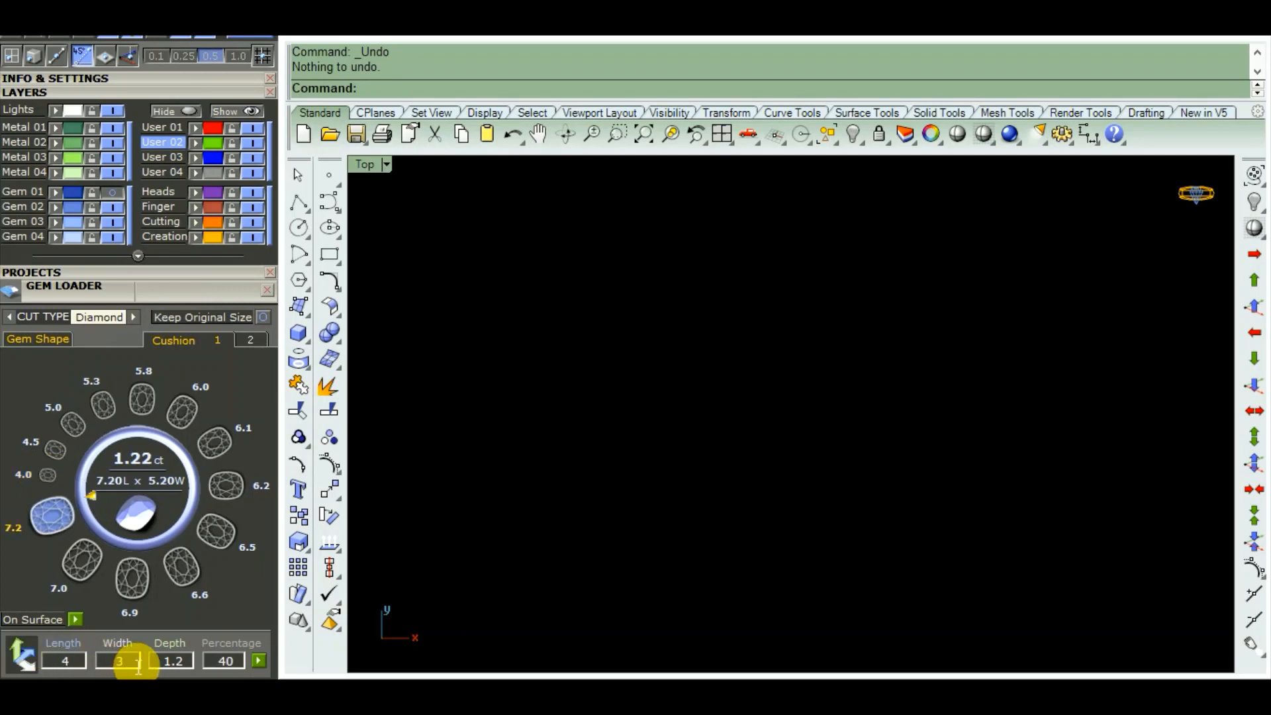
left_click(58, 659)
left_click(259, 661)
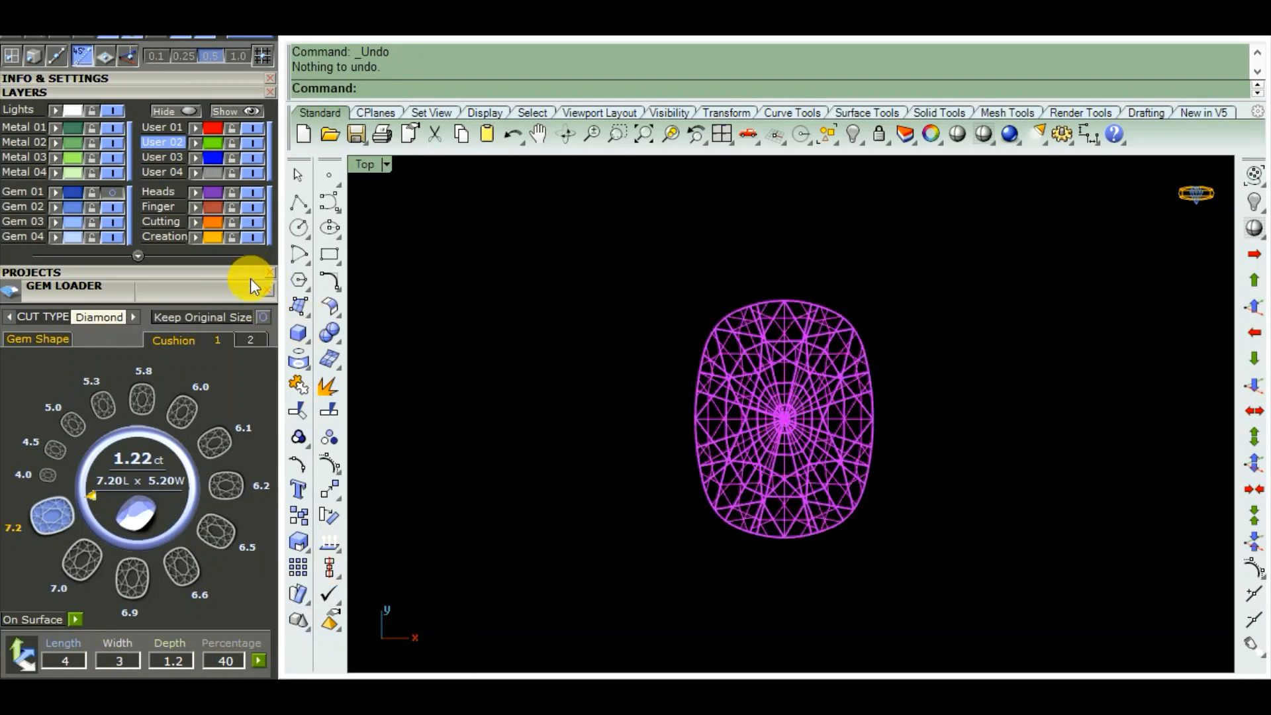
- Extract the cushion gem's outline as a curve with the gvGemProfile command
scroll(251, 278, "up", 3)
scroll(223, 590, "up", 4)
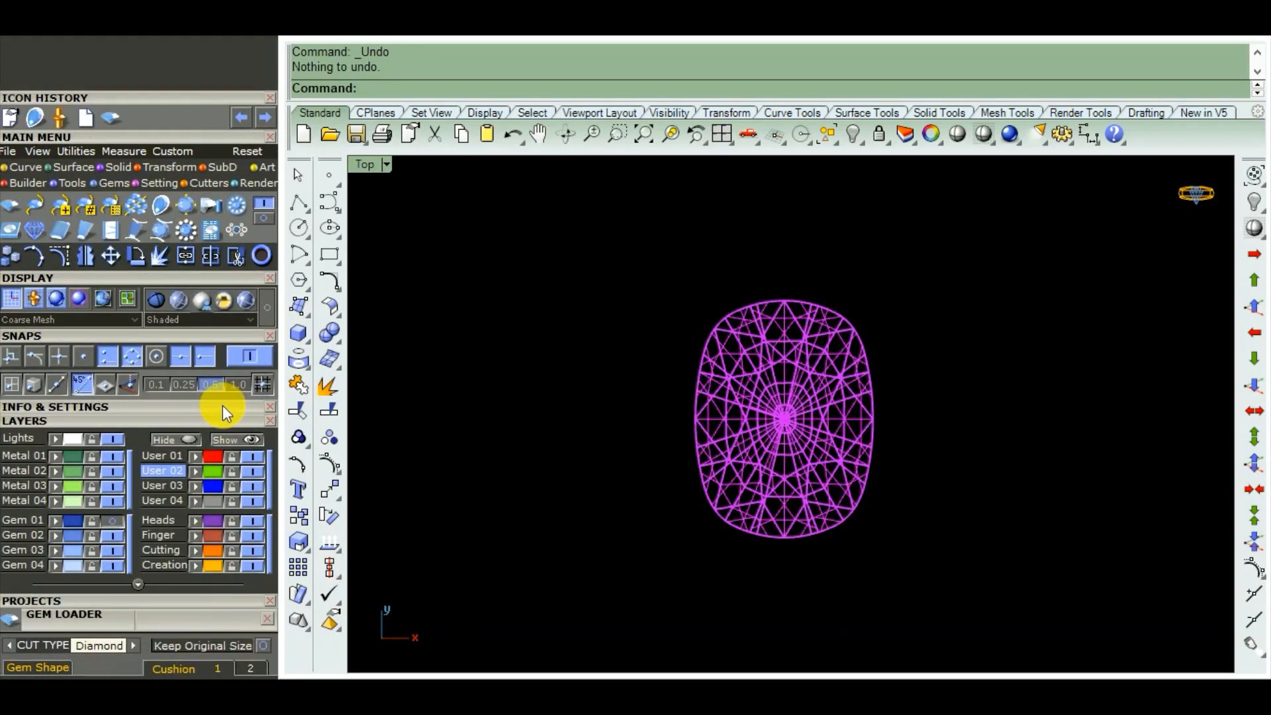
scroll(224, 403, "down", 1)
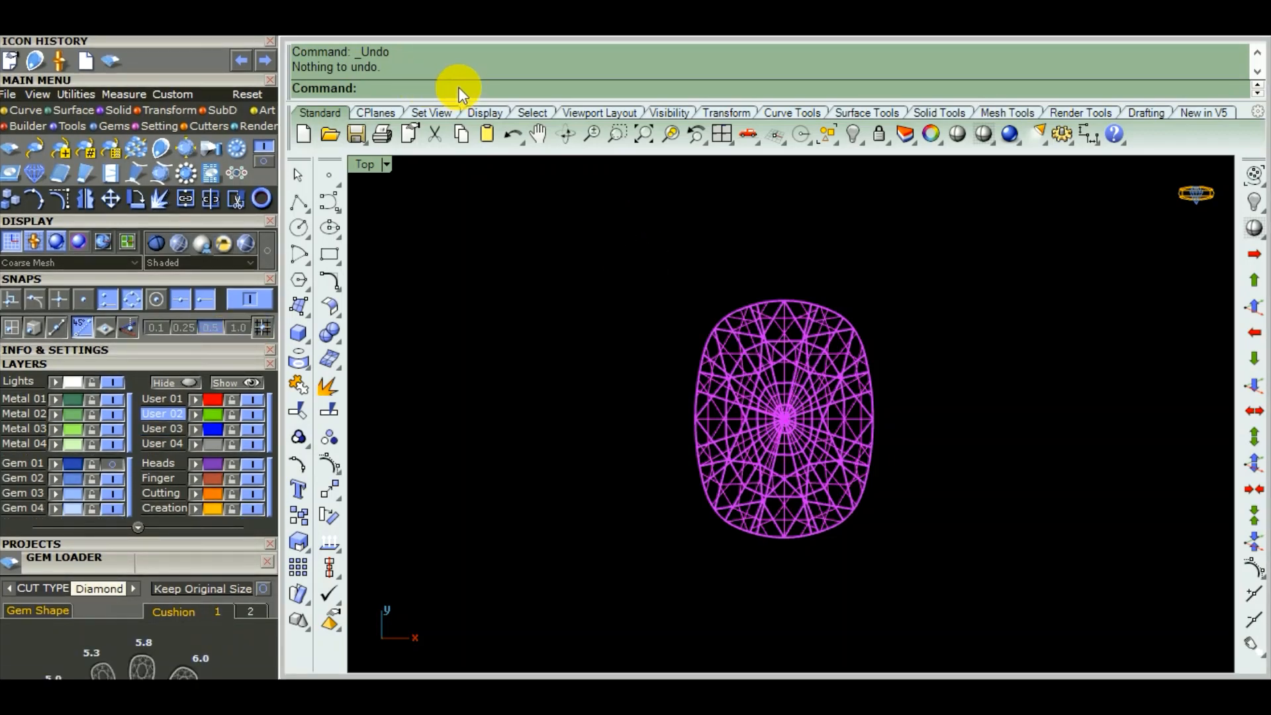
type("Gem")
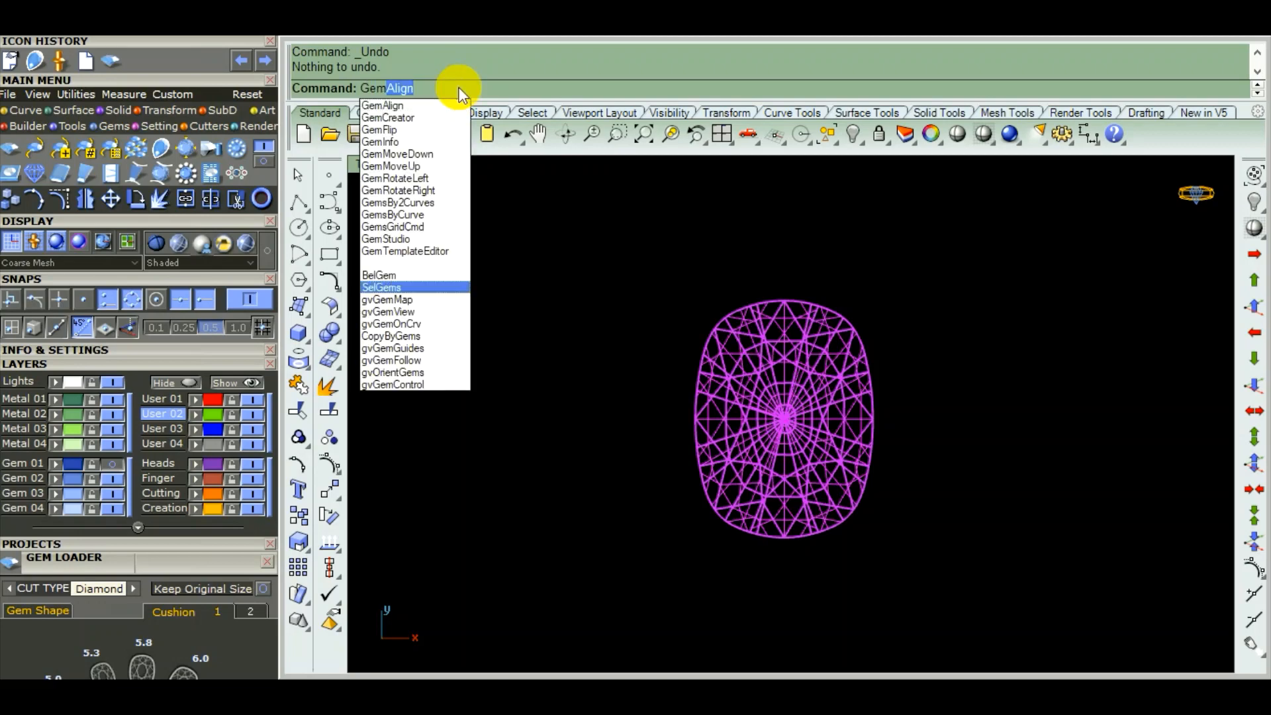
type("s")
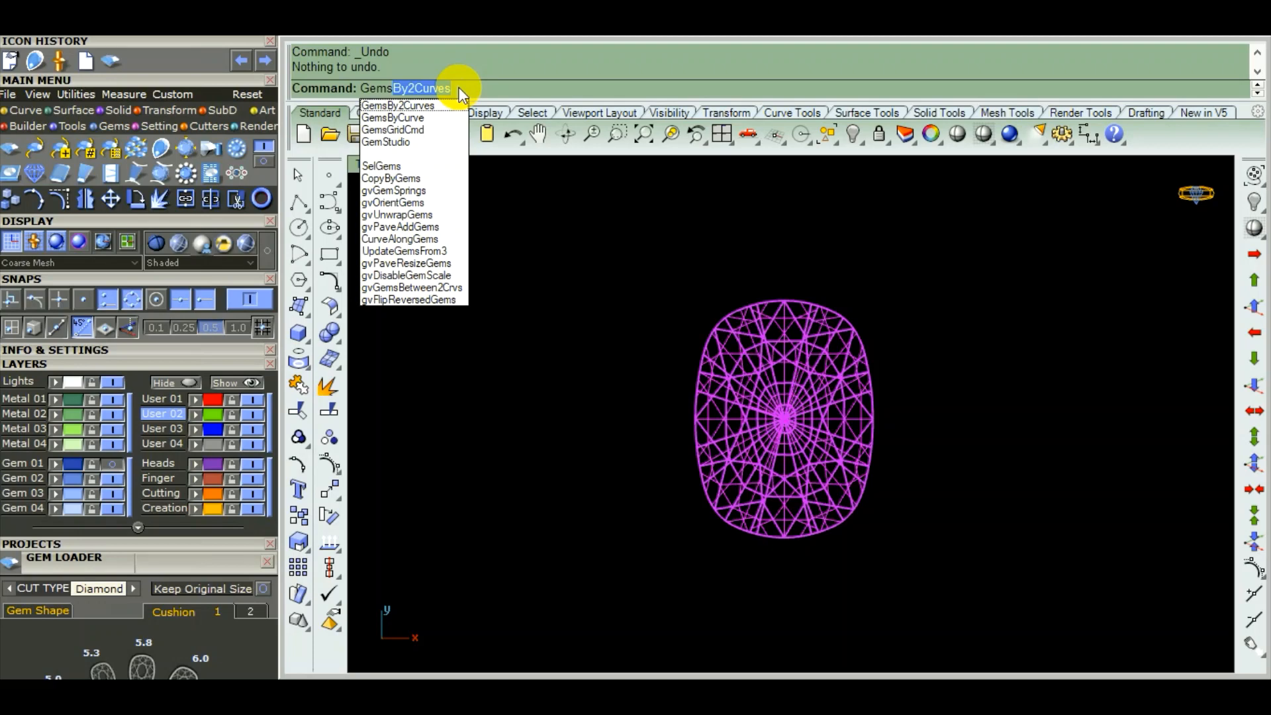
type("p")
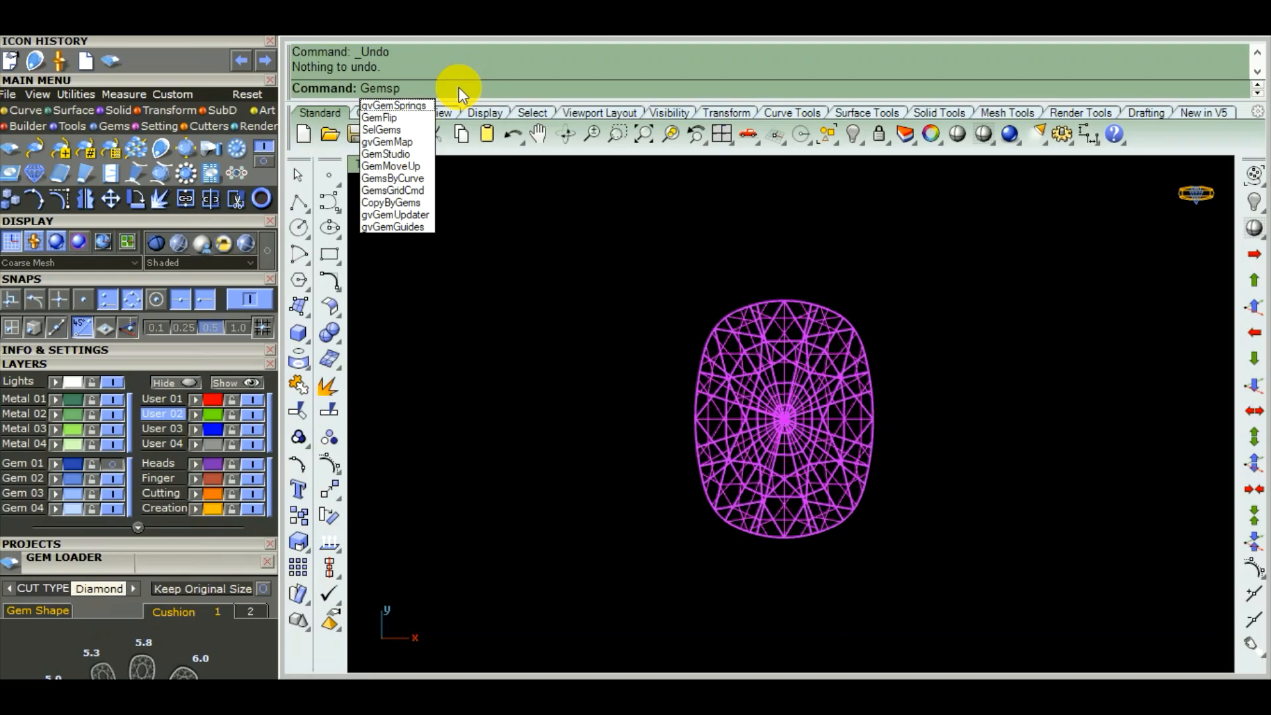
key("BackSpace")
key("BackSpace")
key("BackSpace")
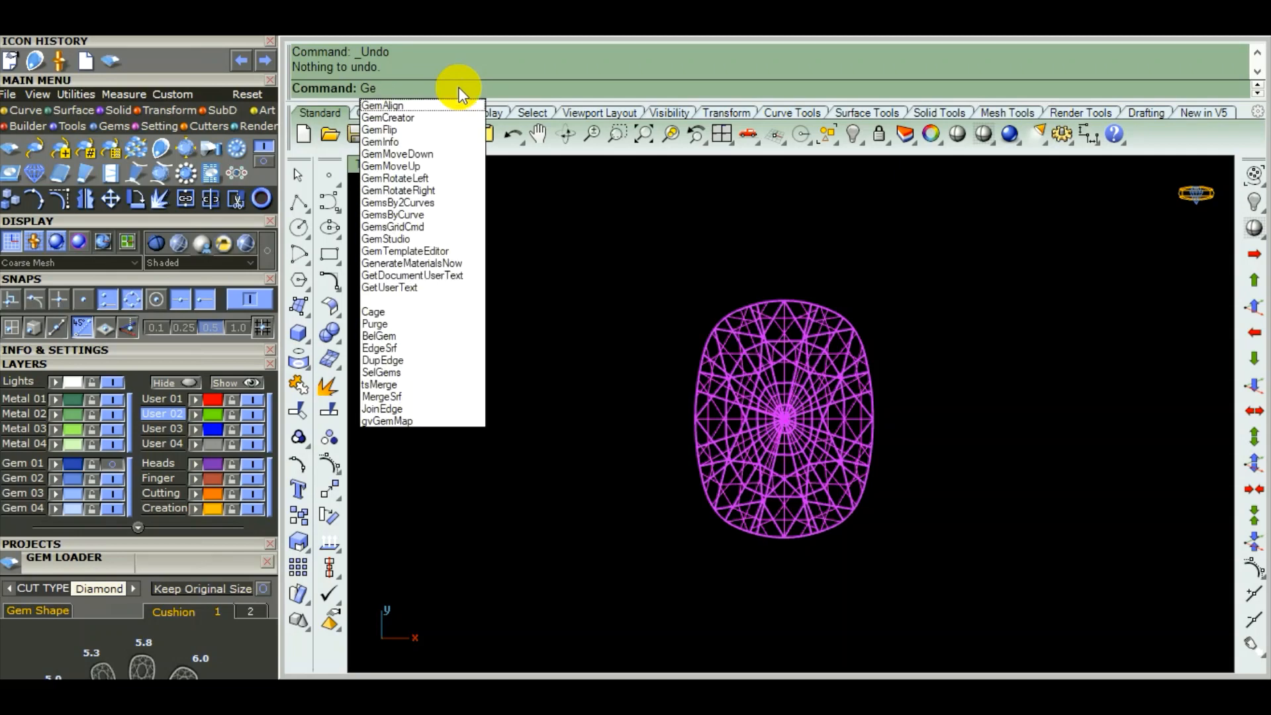
type("m")
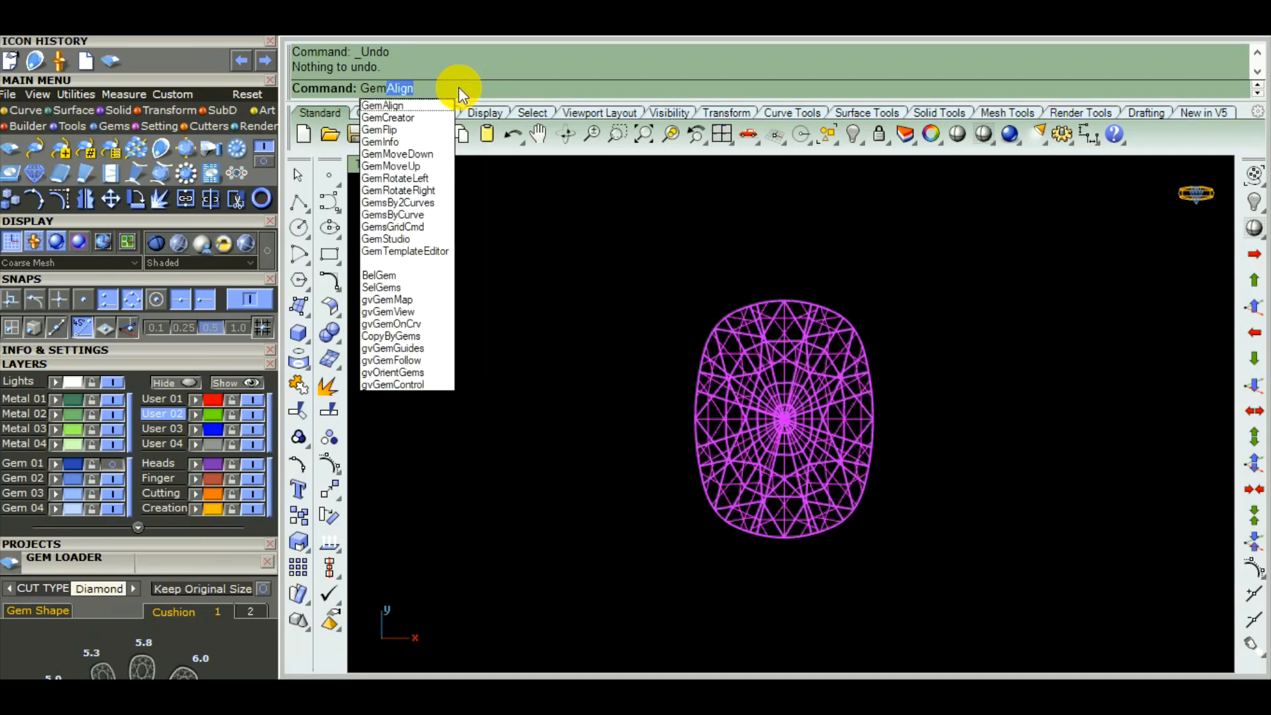
type("p")
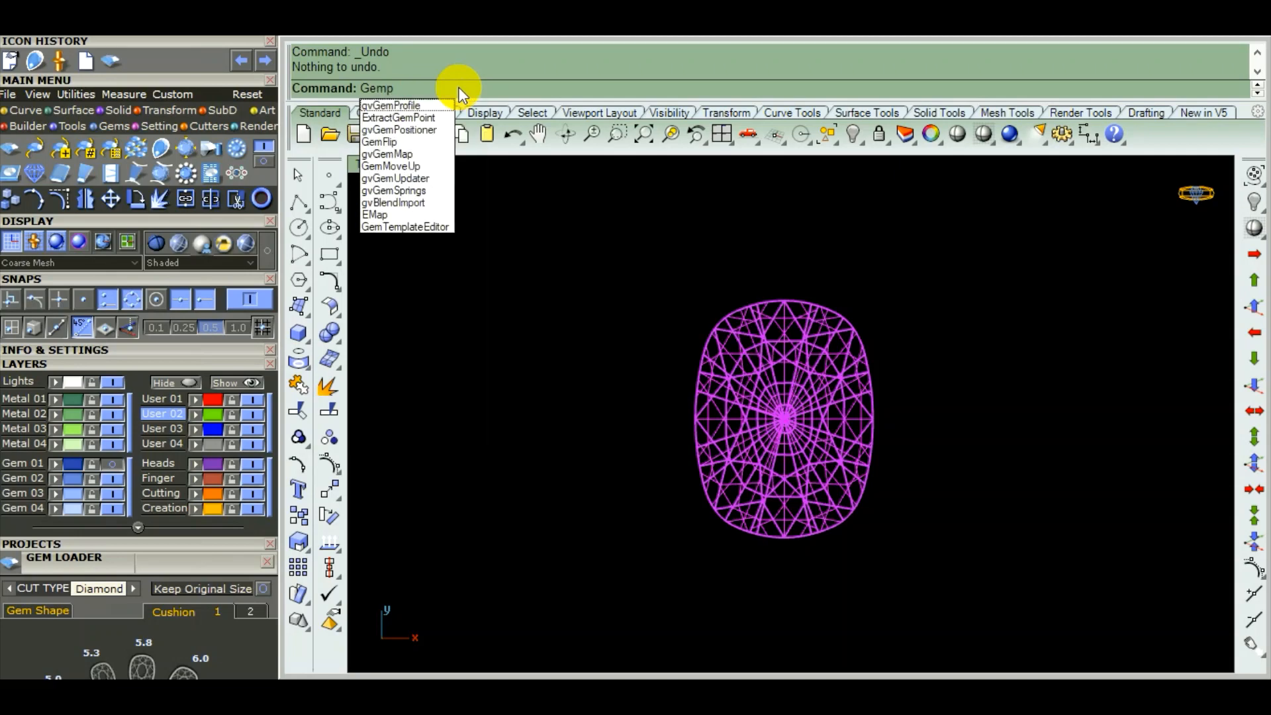
left_click(425, 108)
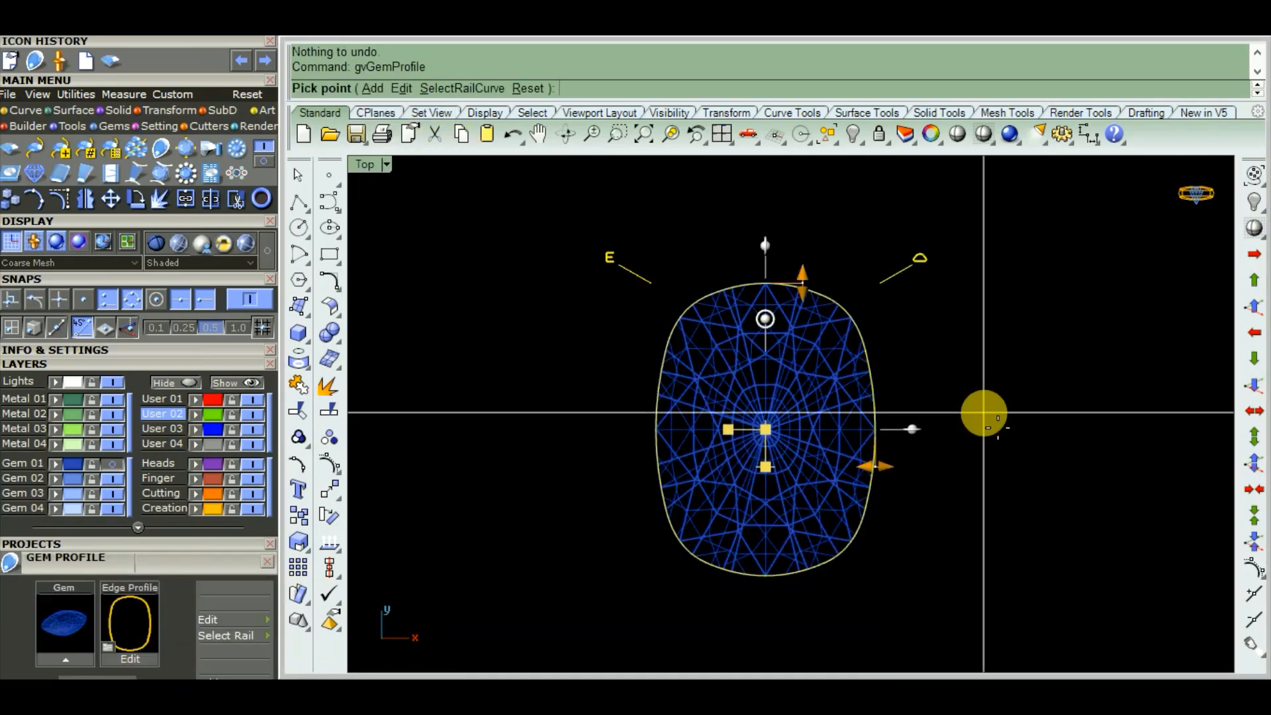
right_click(975, 403)
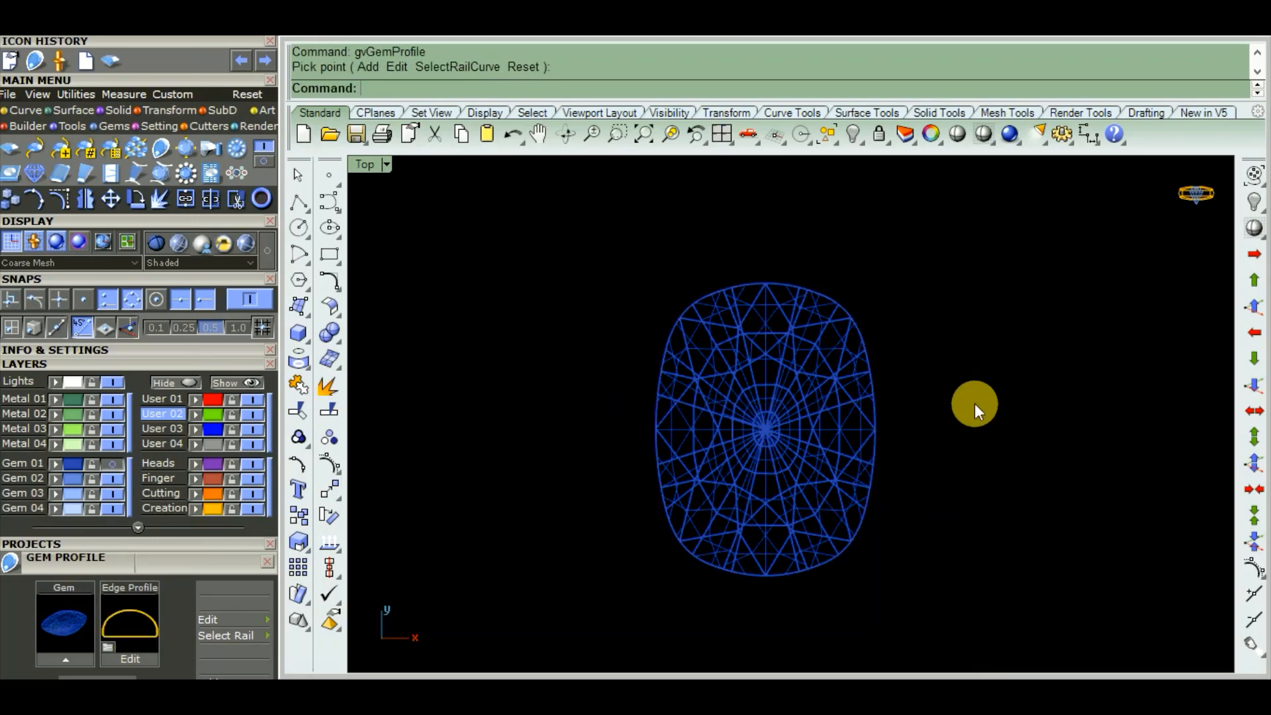
- Hide the gem by switching off the Gem 01 layer, leaving its outline curve displayed
left_click(853, 417)
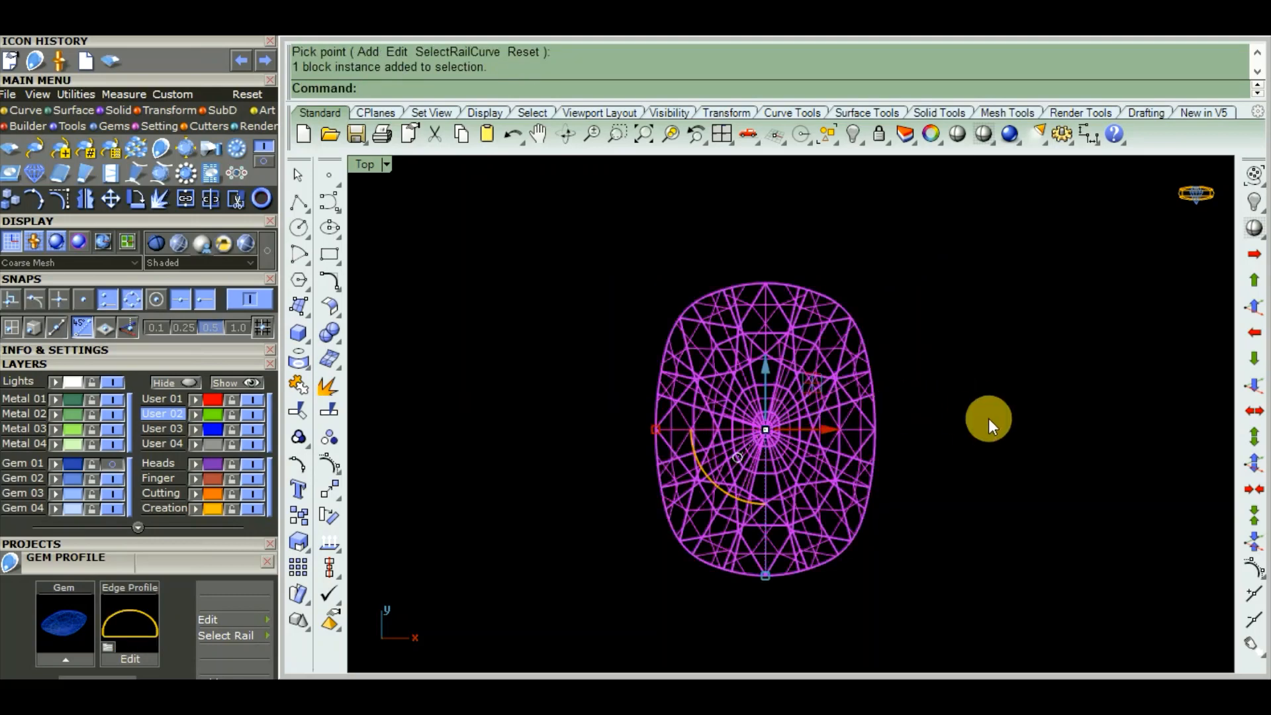
left_click(117, 464)
left_click(114, 463)
left_click(114, 463)
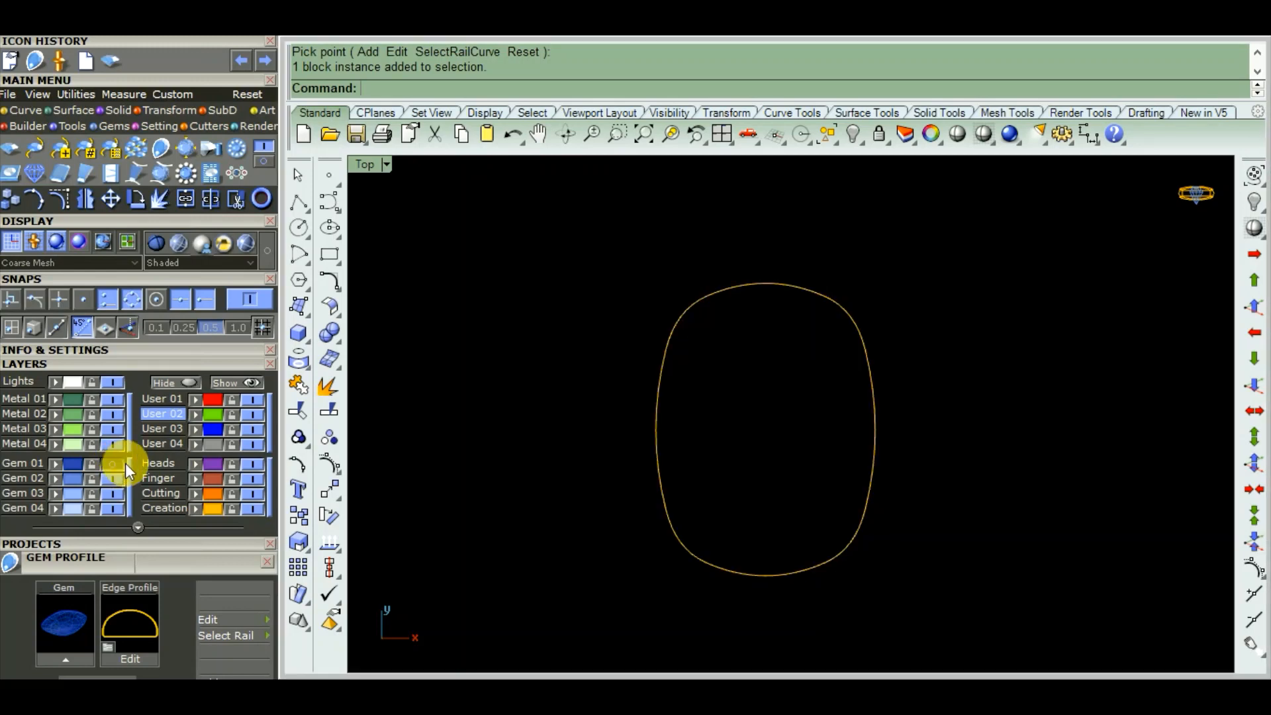
- Measure the cushion outline's length between its upper and lower quadrant points
scroll(868, 374, "down", 2)
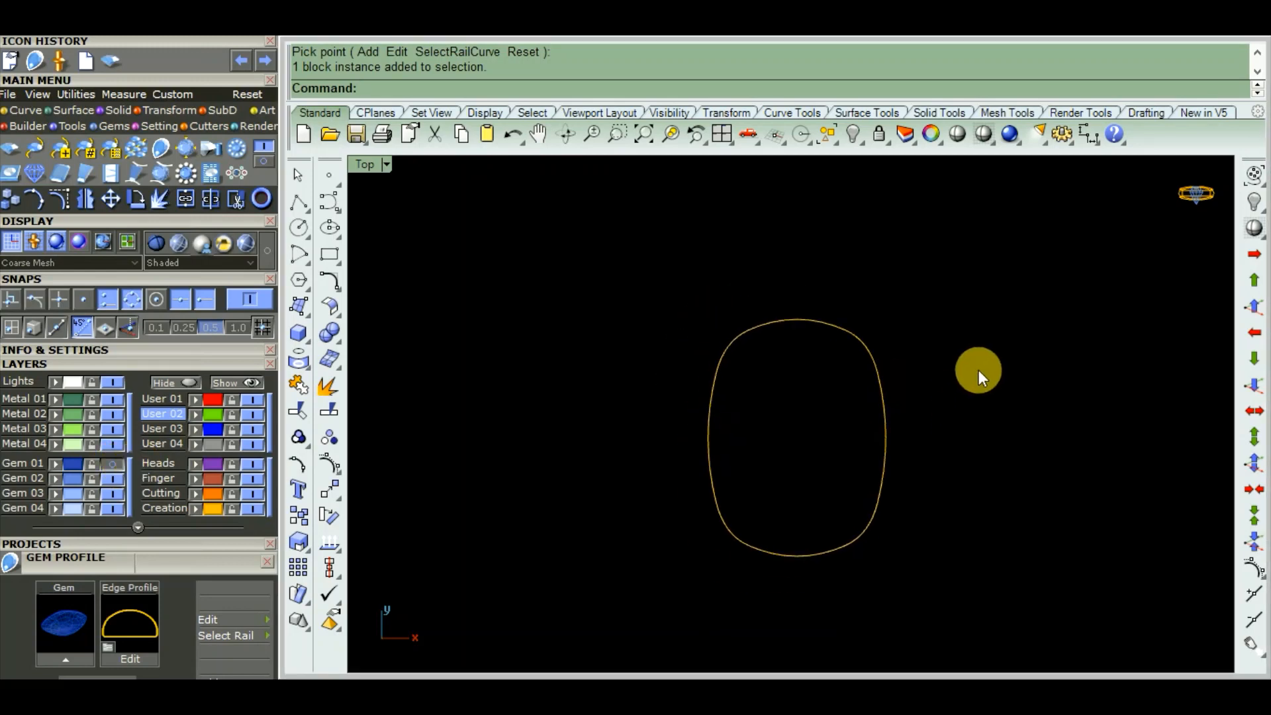
left_click(872, 404)
scroll(902, 455, "up", 2)
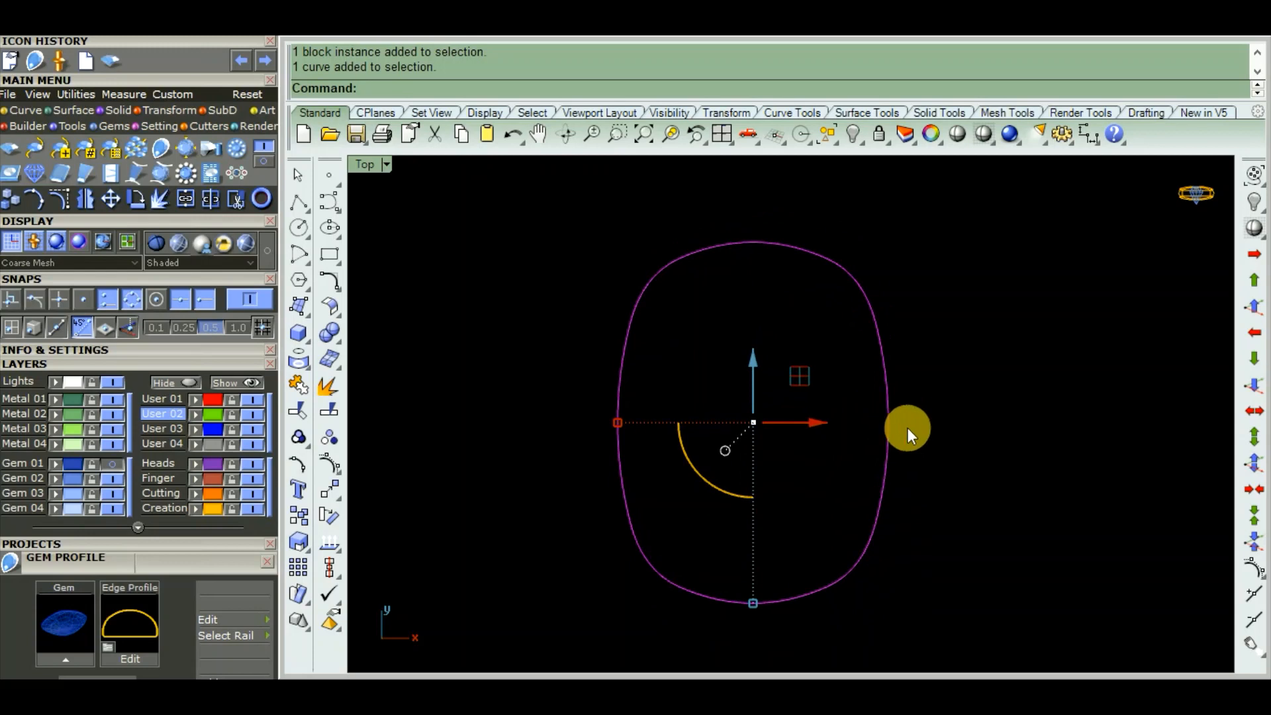
left_click(908, 427)
scroll(916, 403, "down", 6)
right_click_drag(977, 389, 959, 405)
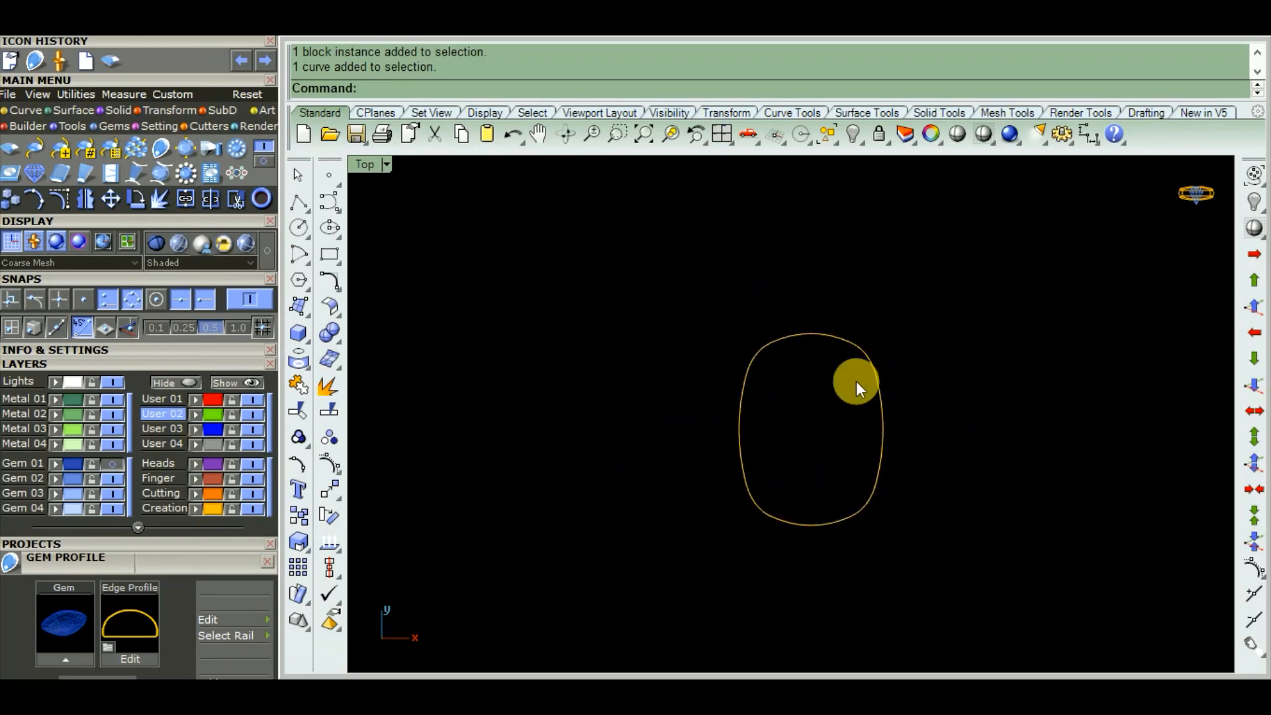
scroll(921, 404, "up", 3)
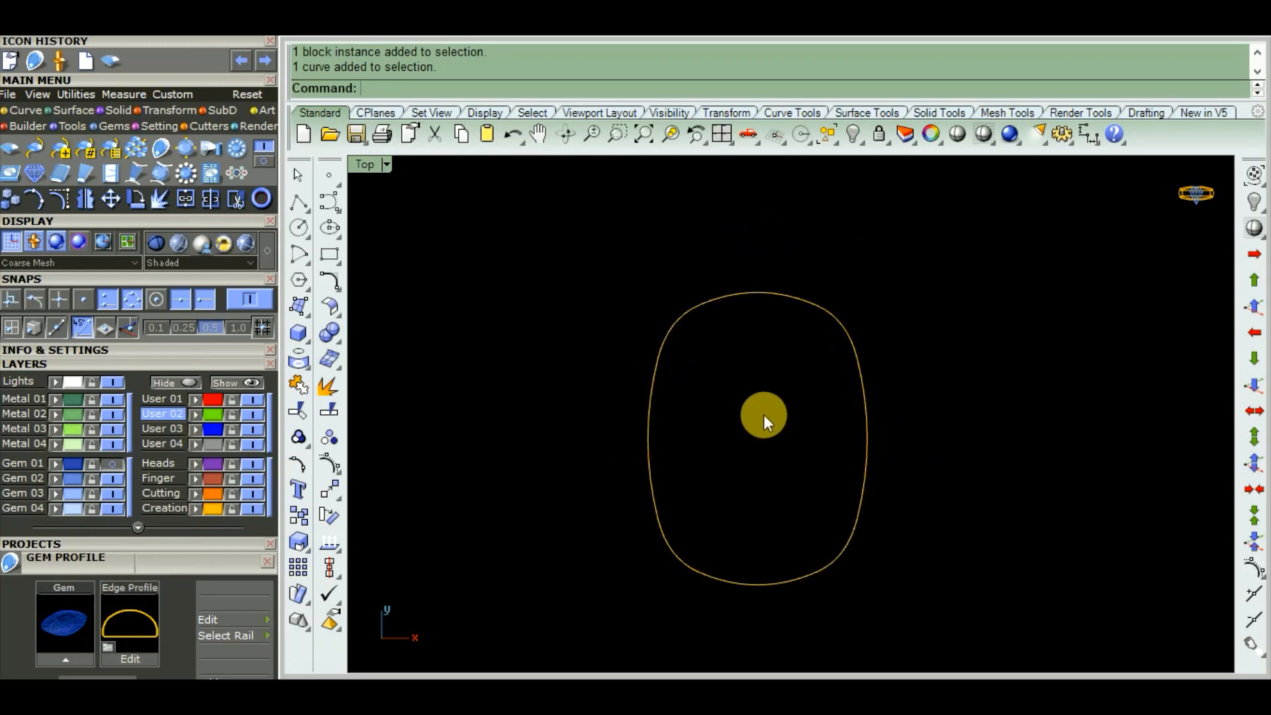
type("d")
key("Return")
left_click(757, 292)
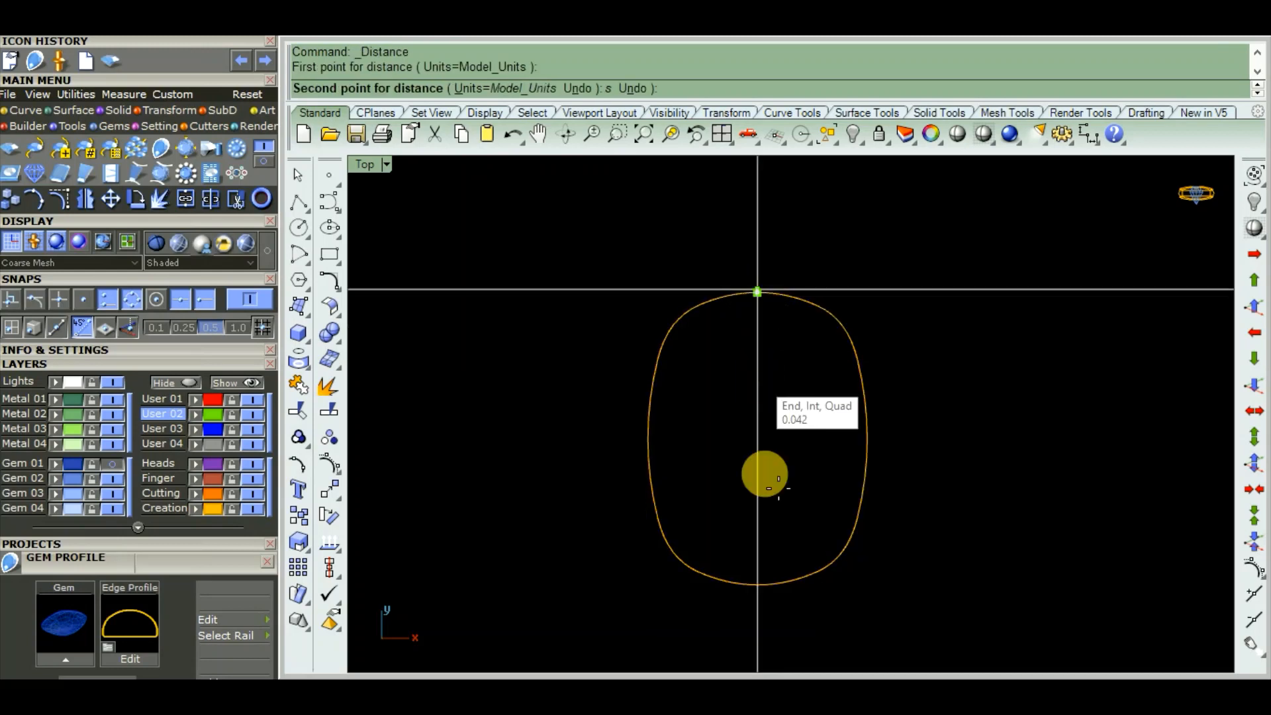
left_click(759, 586)
- Measure the cushion outline's width between its opposite side quadrant points
type("d")
key("Return")
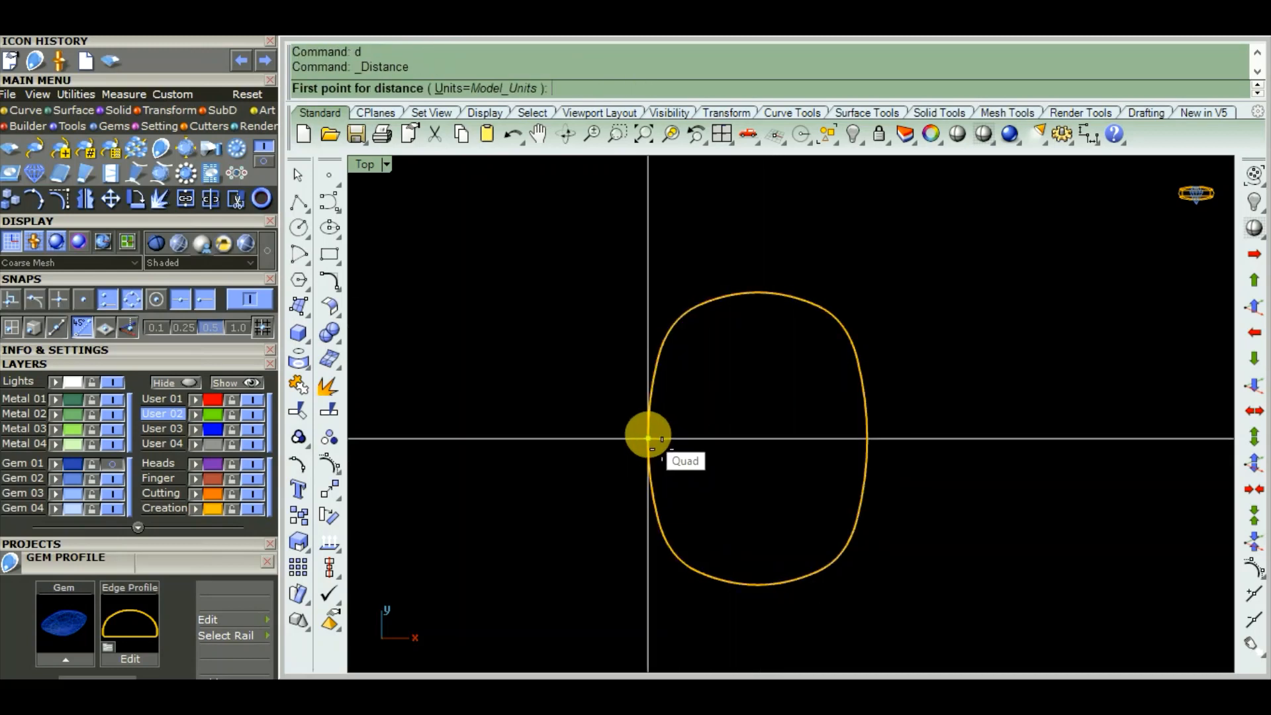
left_click(647, 439)
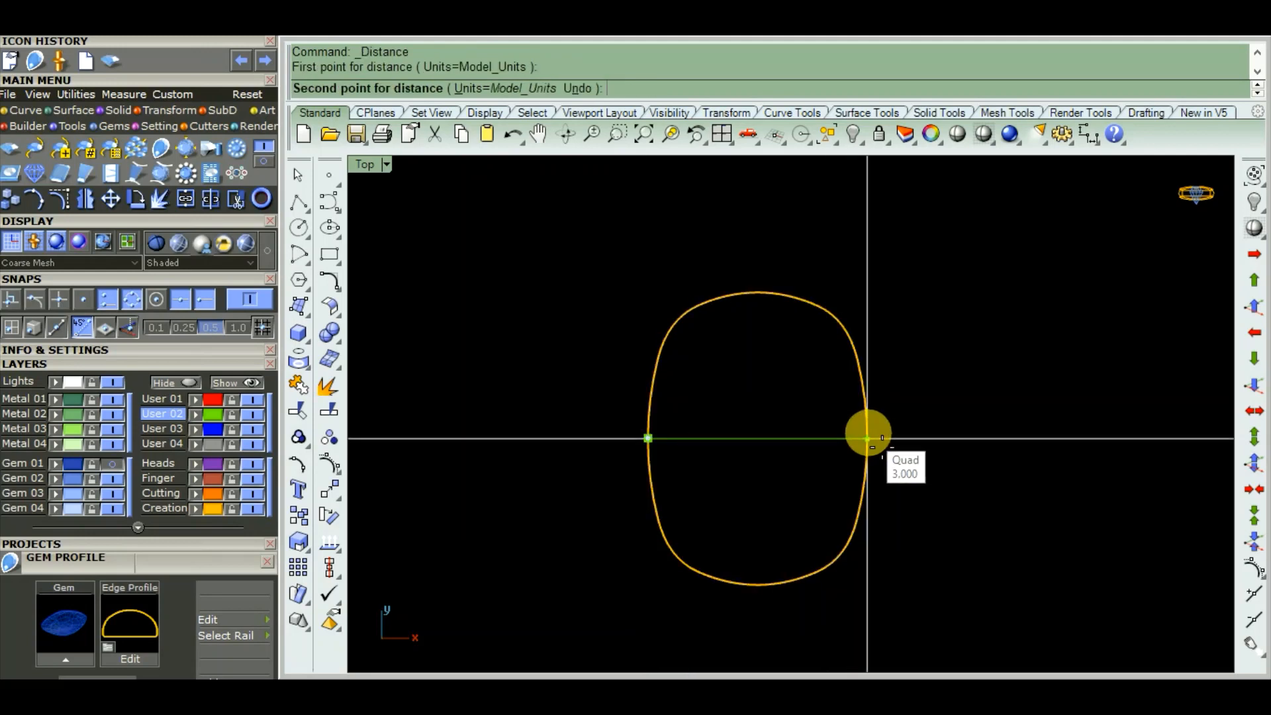
left_click(867, 438)
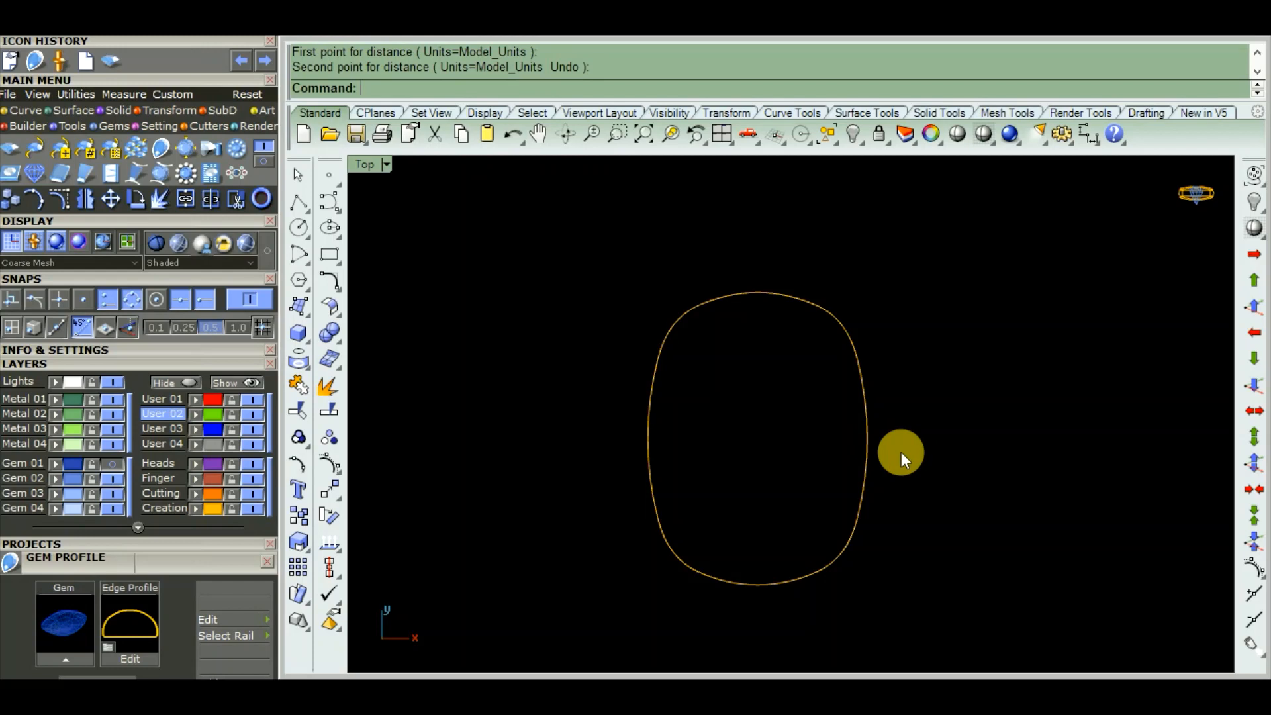
- Offset the cushion gem outline outward by 0.1 and delete the original outline curve
scroll(901, 452, "down", 2)
right_click_drag(906, 460, 867, 475)
scroll(745, 484, "up", 3)
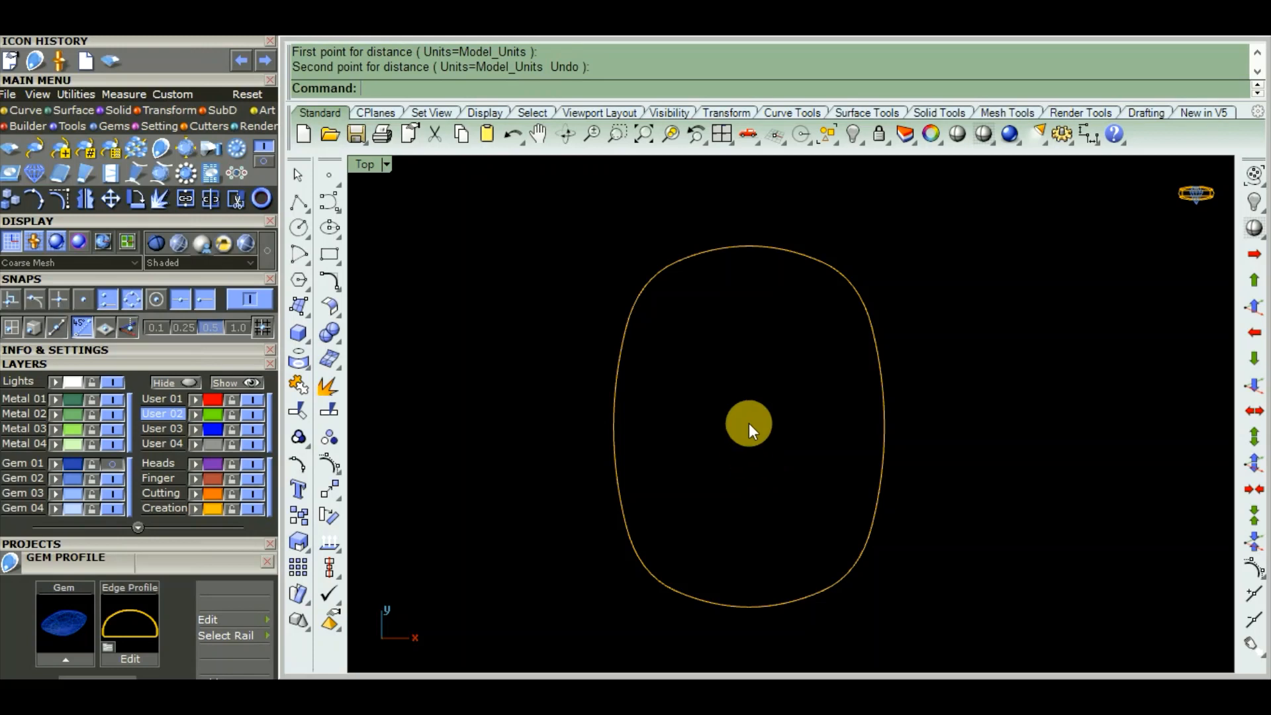
scroll(774, 444, "down", 2)
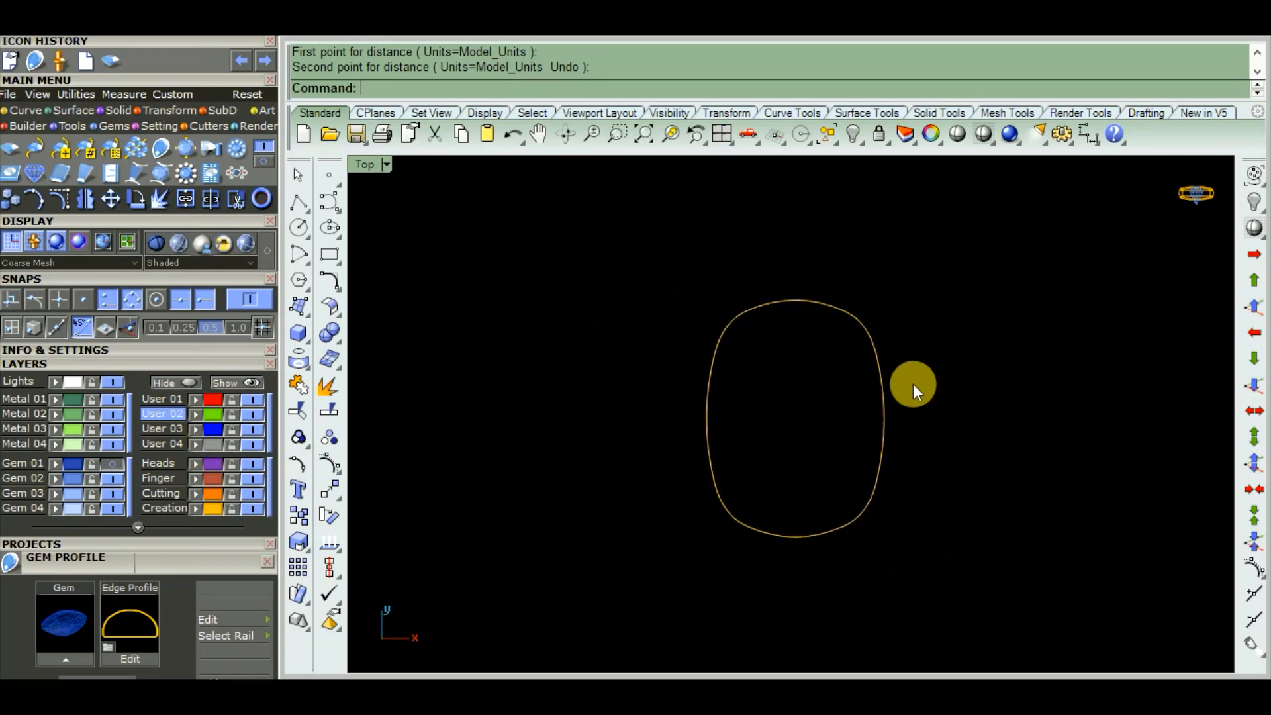
left_click(883, 380)
right_click_drag(1005, 398, 945, 415)
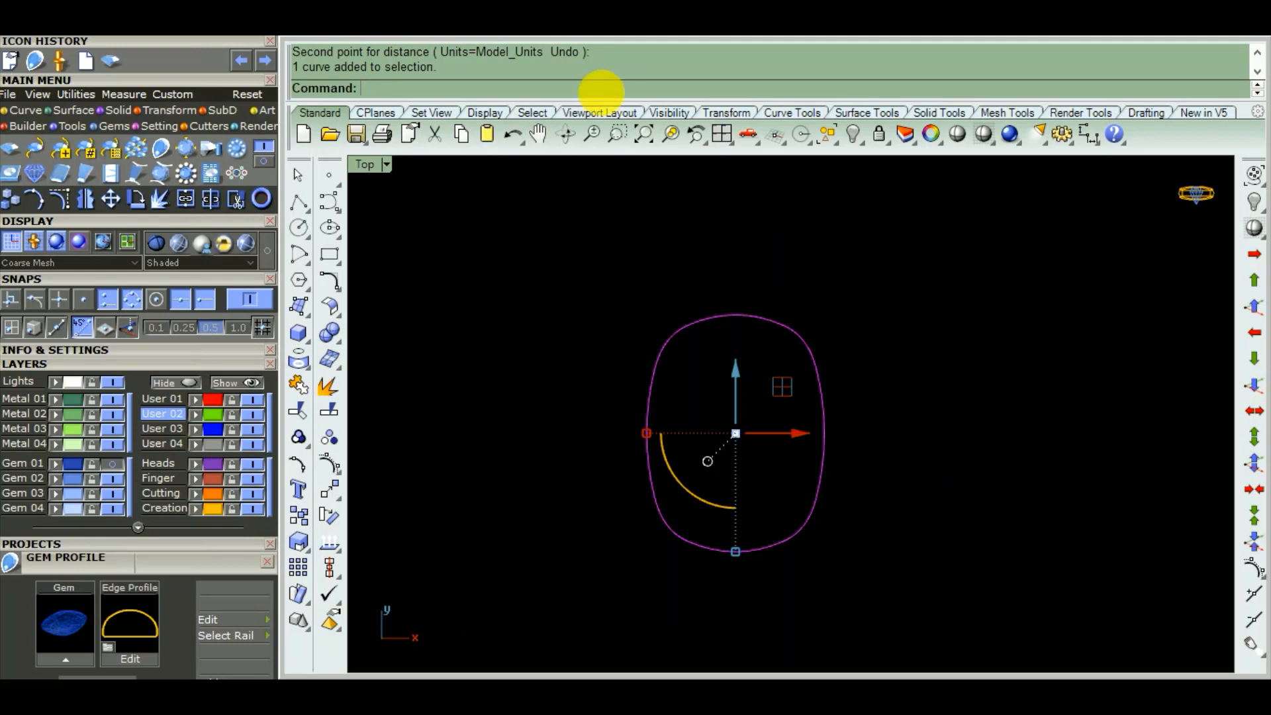
left_click(789, 114)
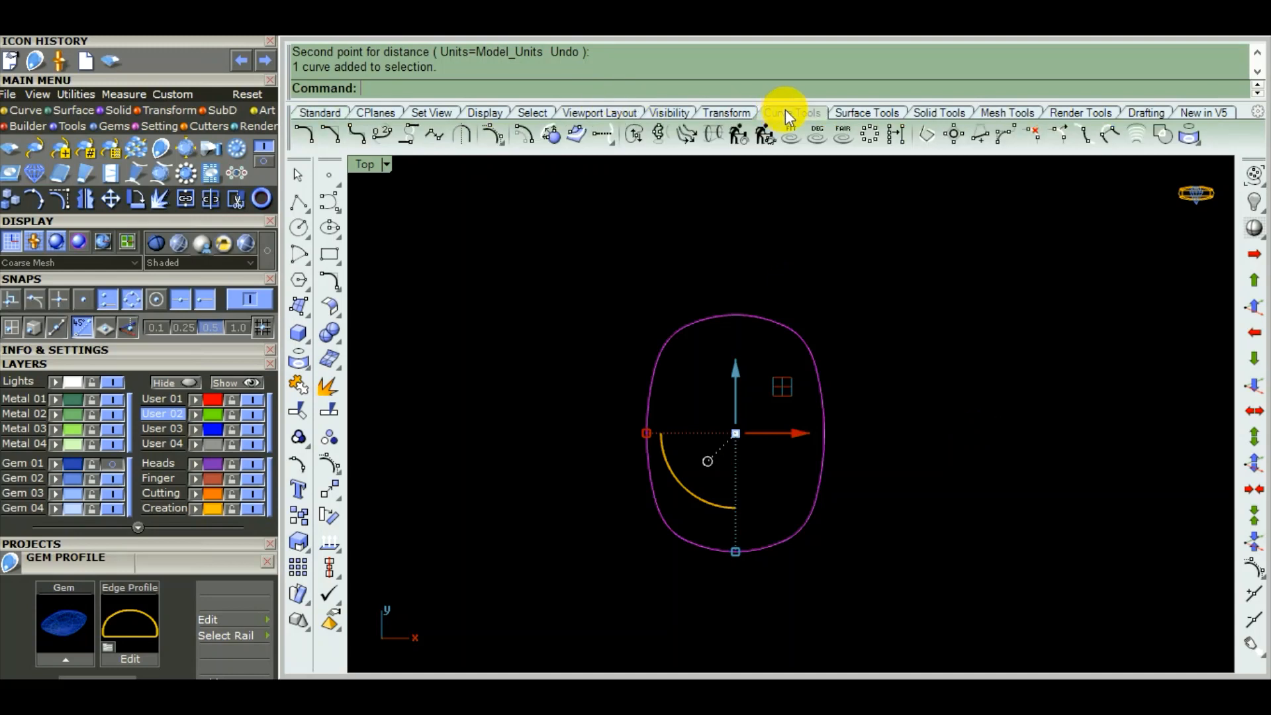
left_click(527, 134)
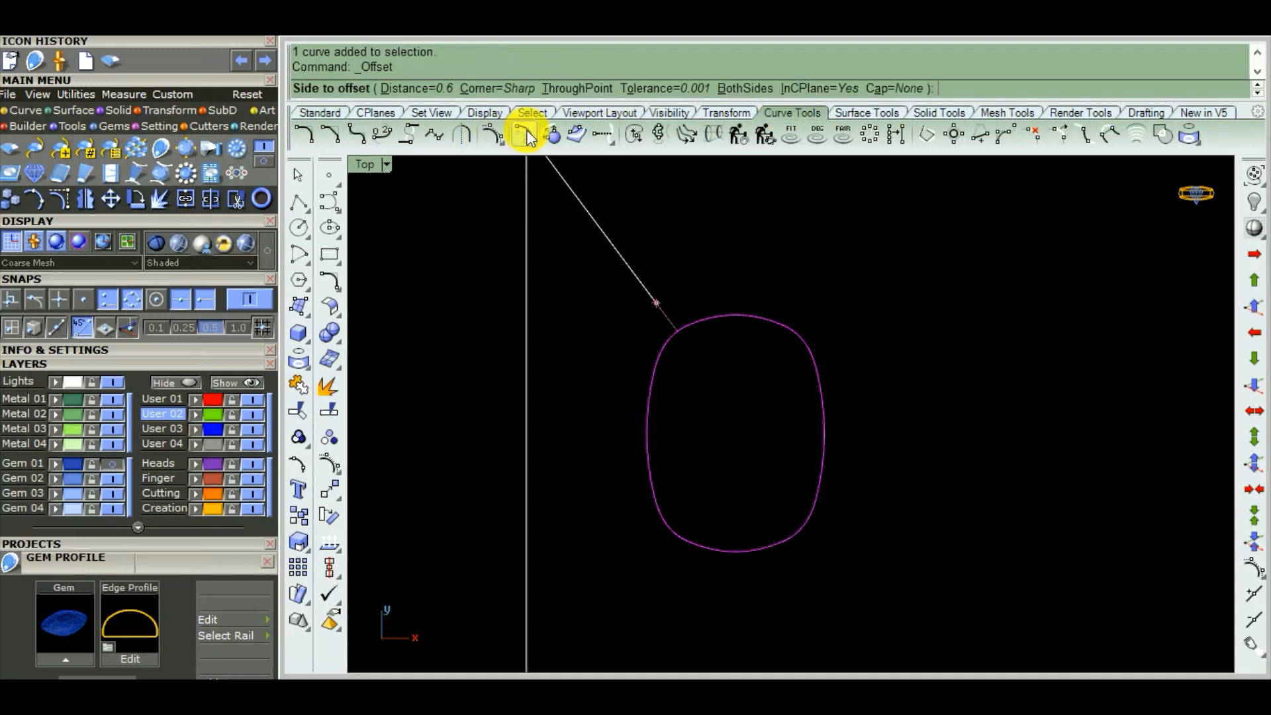
type("0.1")
key("Return")
left_click(896, 361)
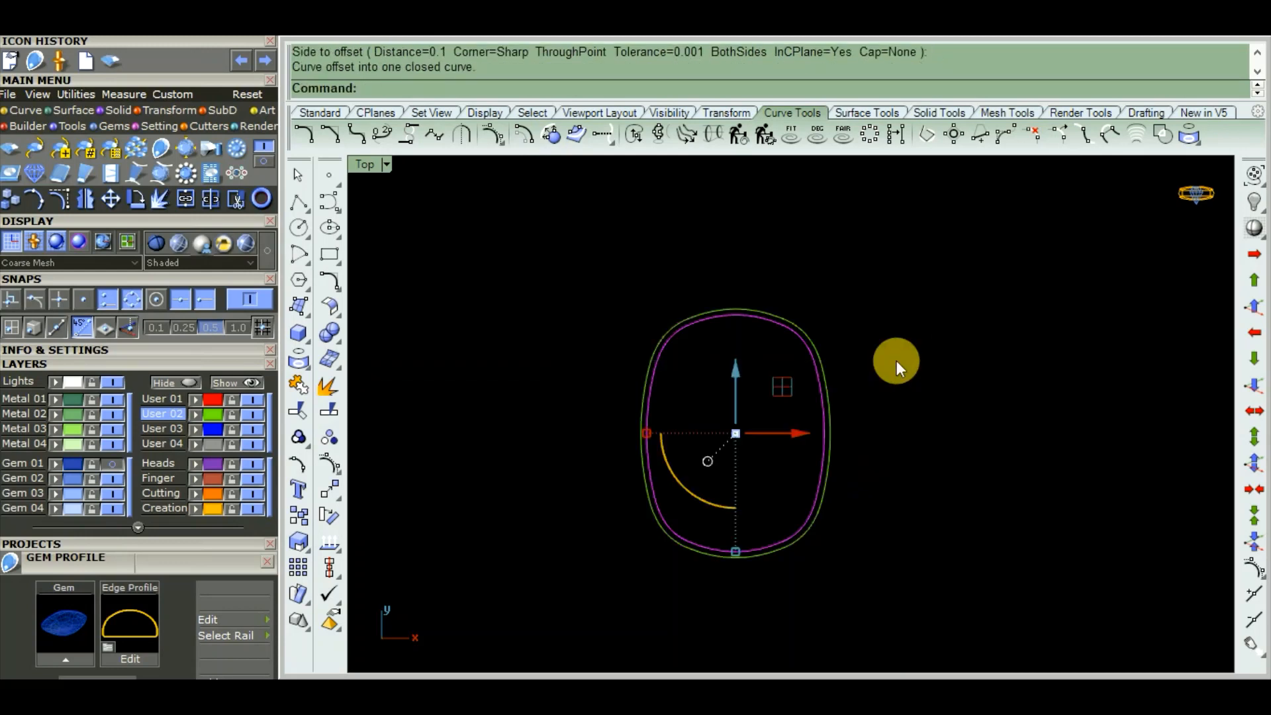
key("Delete")
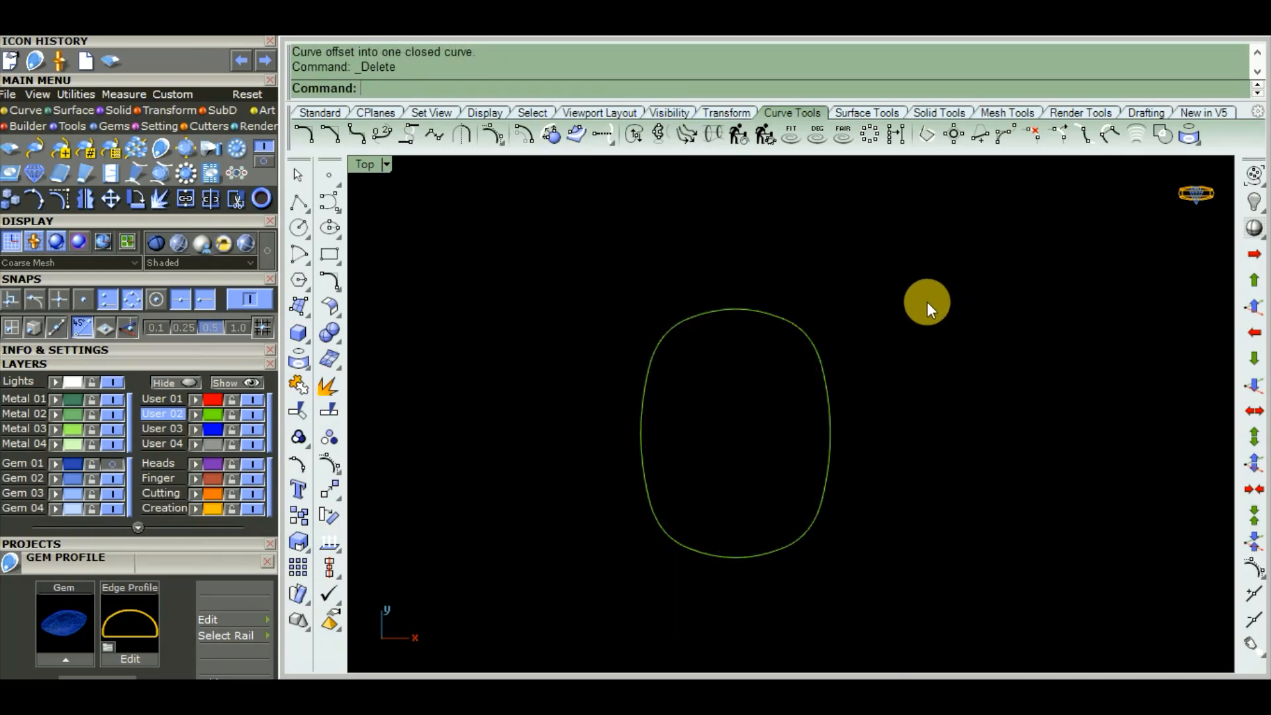
- Offset the enlarged cushion curve inward by 0.6 to add an inner wall outline
scroll(825, 368, "up", 2)
scroll(825, 368, "down", 2)
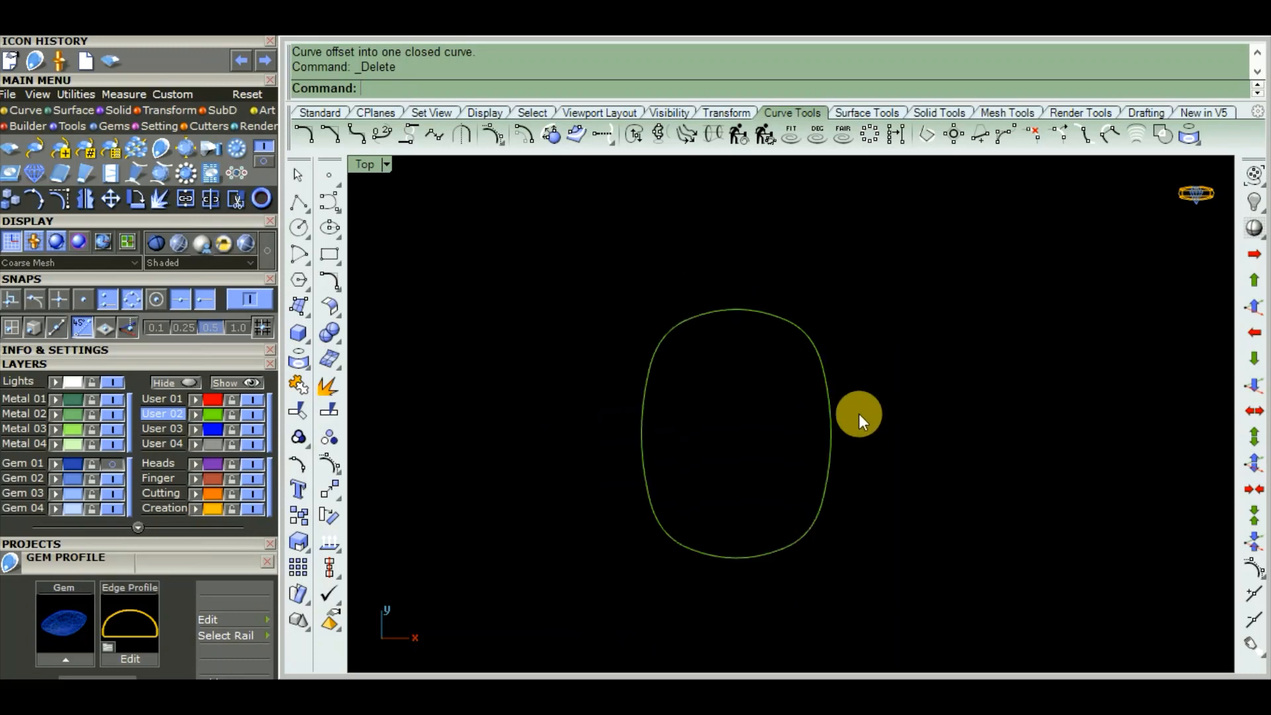
right_click_drag(859, 414, 868, 362)
left_click_drag(905, 317, 799, 355)
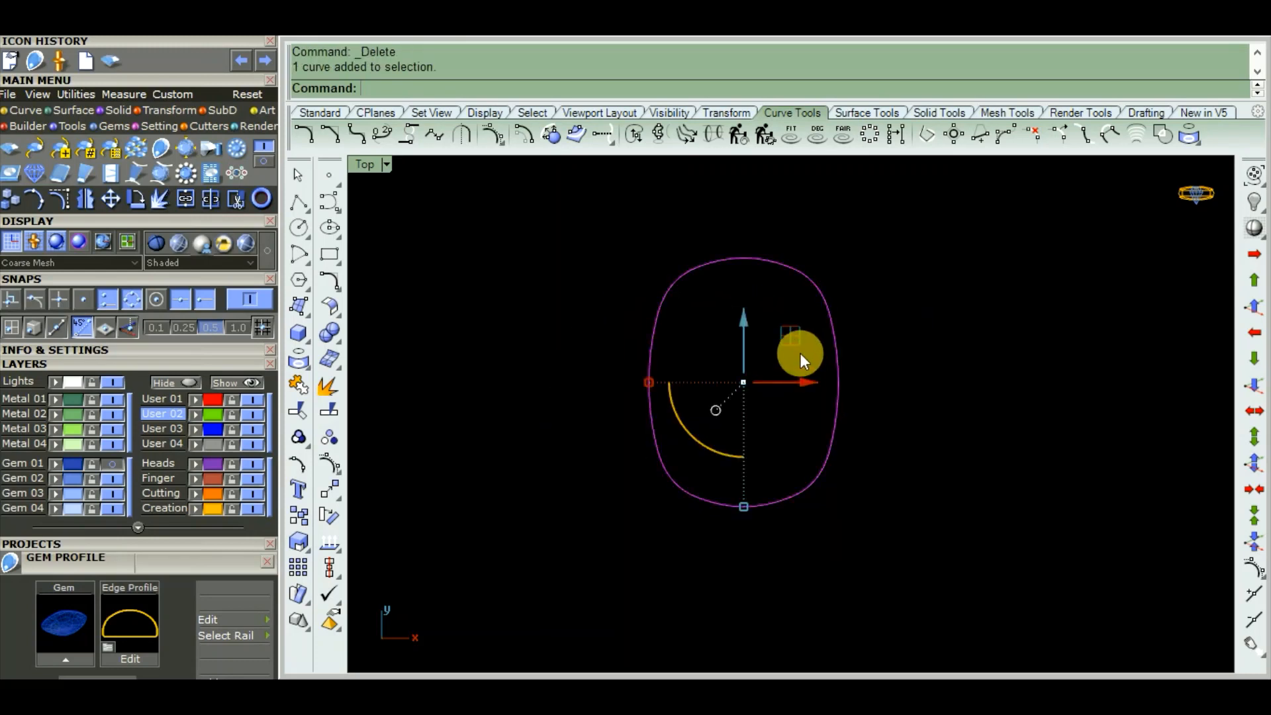
left_click(523, 135)
scroll(745, 361, "down", 2)
scroll(762, 361, "up", 4)
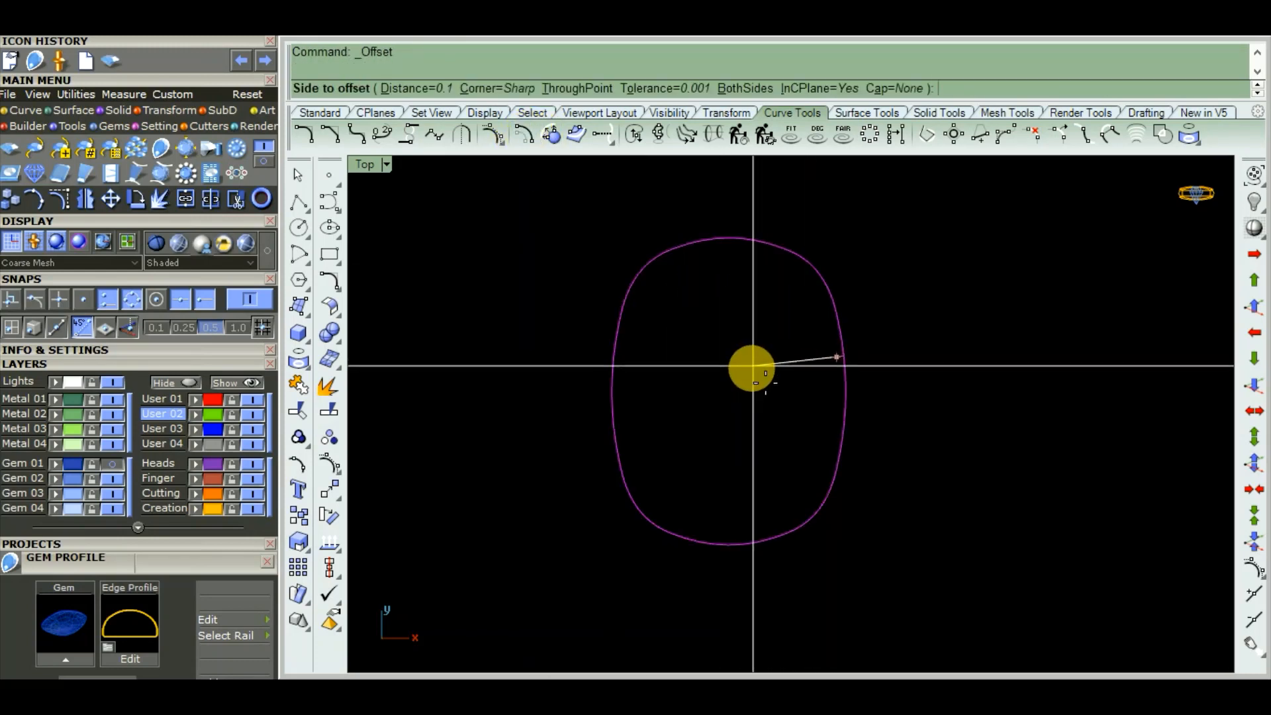
type(".6")
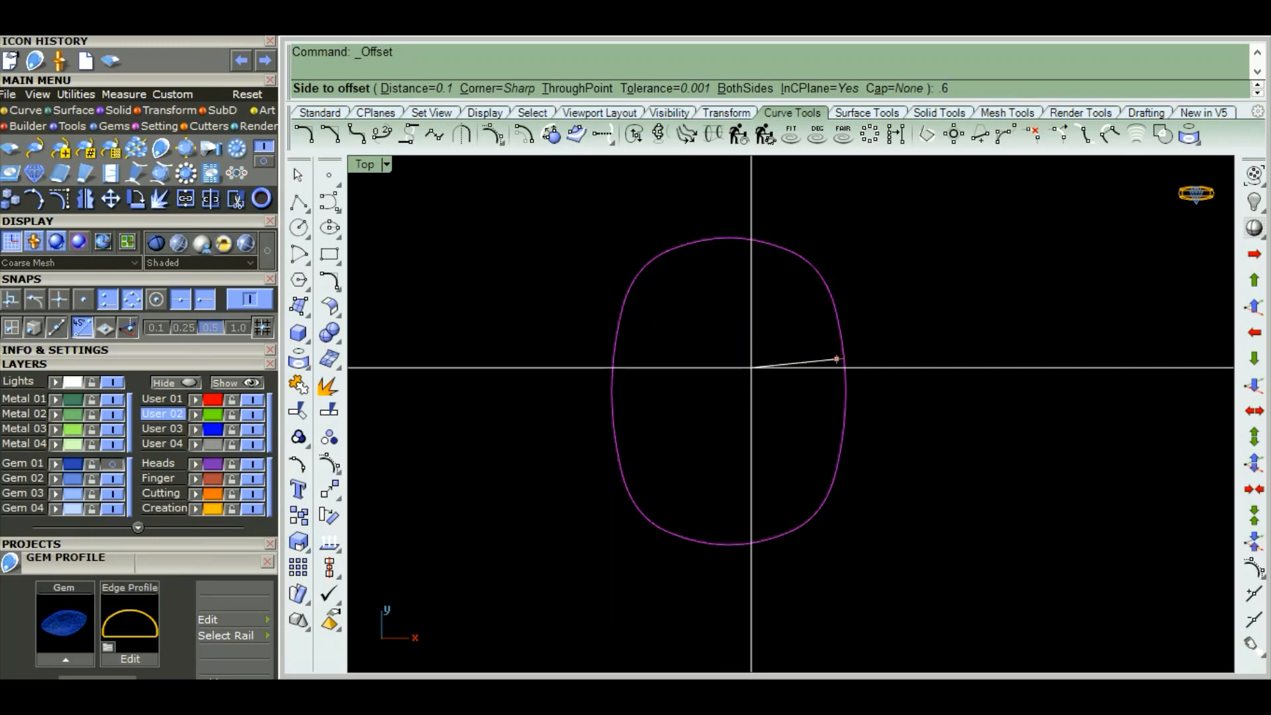
key("Return")
left_click(752, 368)
left_click(972, 442)
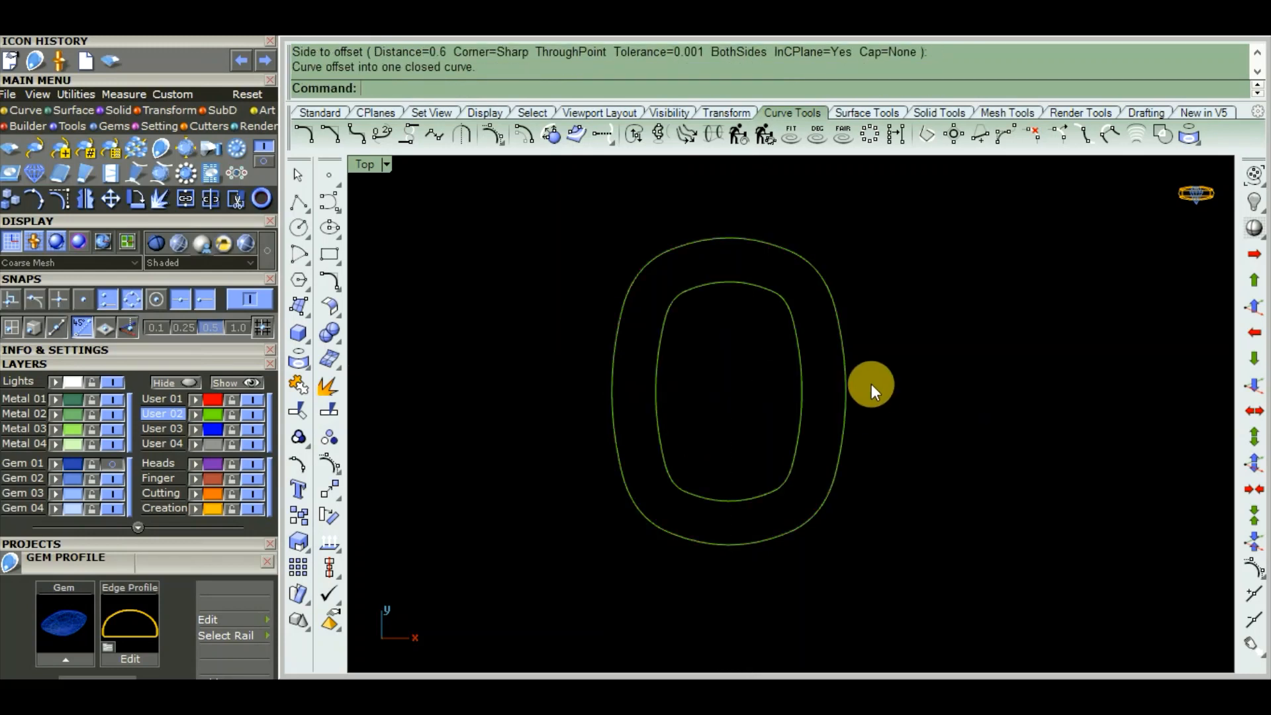
- Show the construction grid behind the two cushion curves in the Top viewport
scroll(871, 384, "down", 2)
right_click_drag(951, 380, 914, 411)
scroll(764, 339, "up", 2)
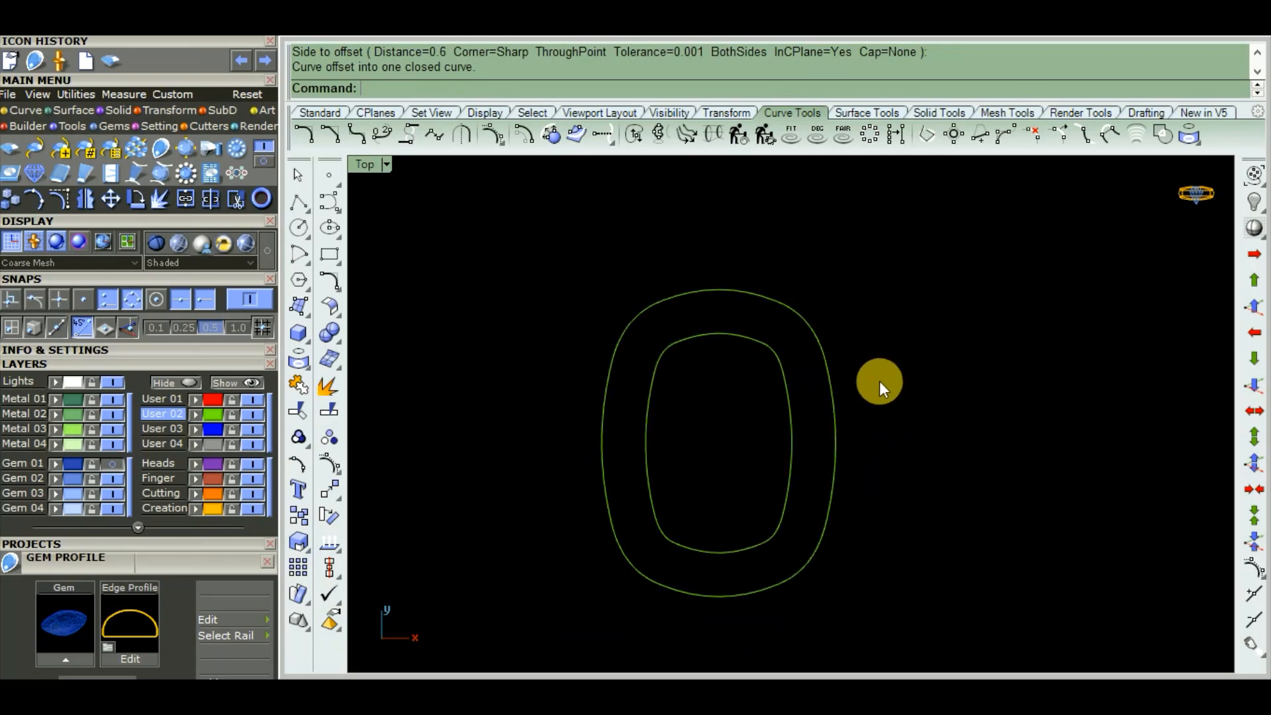
right_click_drag(879, 380, 911, 400)
left_click(9, 242)
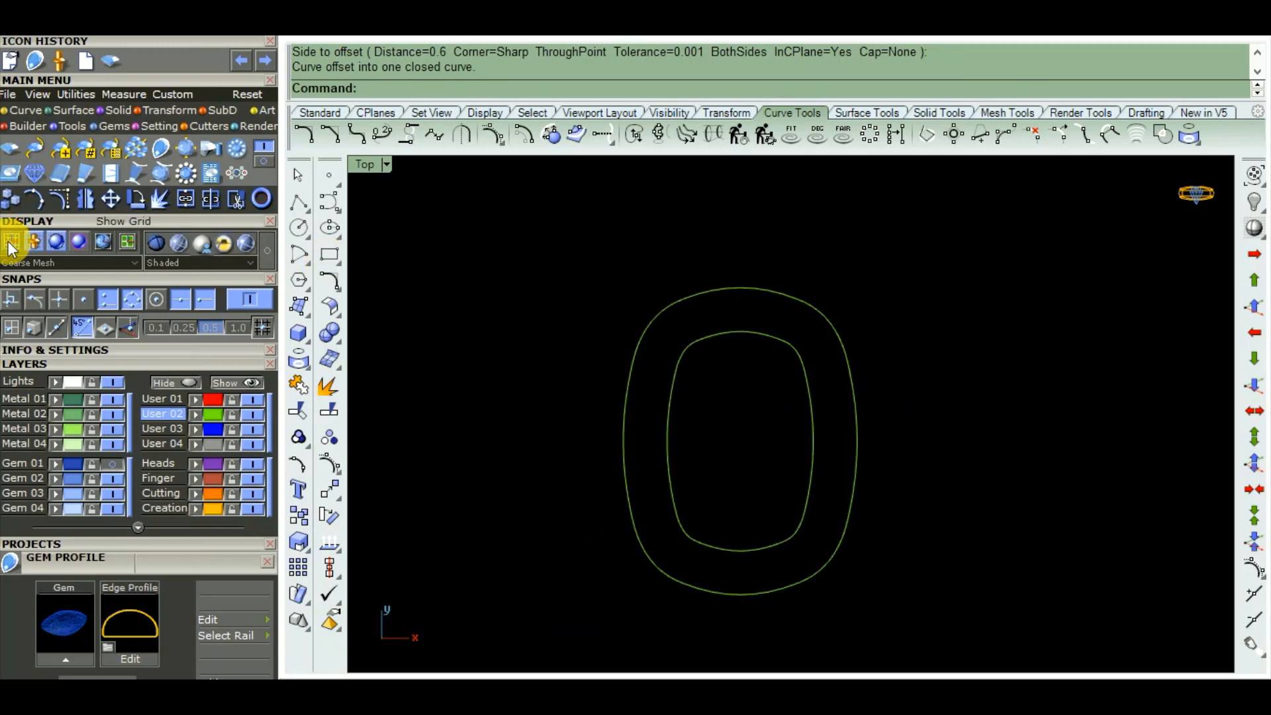
scroll(802, 351, "up", 2)
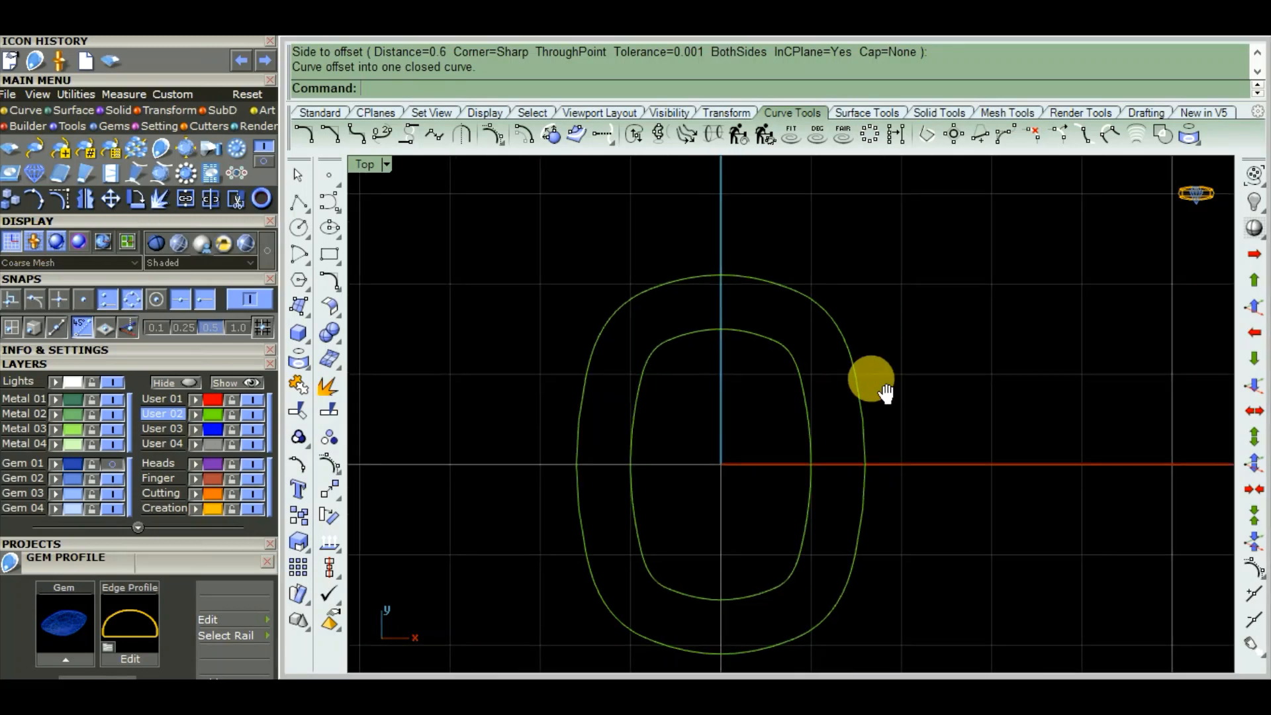
right_click_drag(903, 454, 892, 415)
scroll(915, 423, "down", 2)
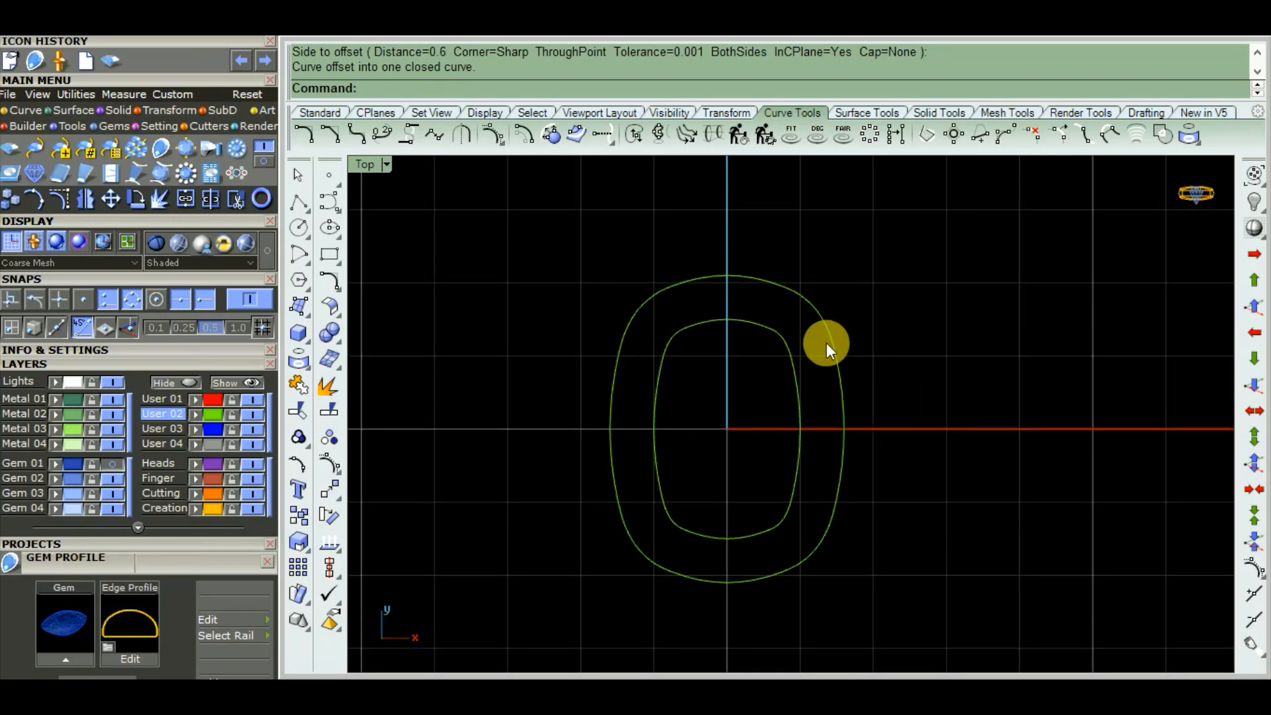
- Draw a 0.9 diameter circle centred on the upper-right corner of the outer cushion curve
left_click(299, 227)
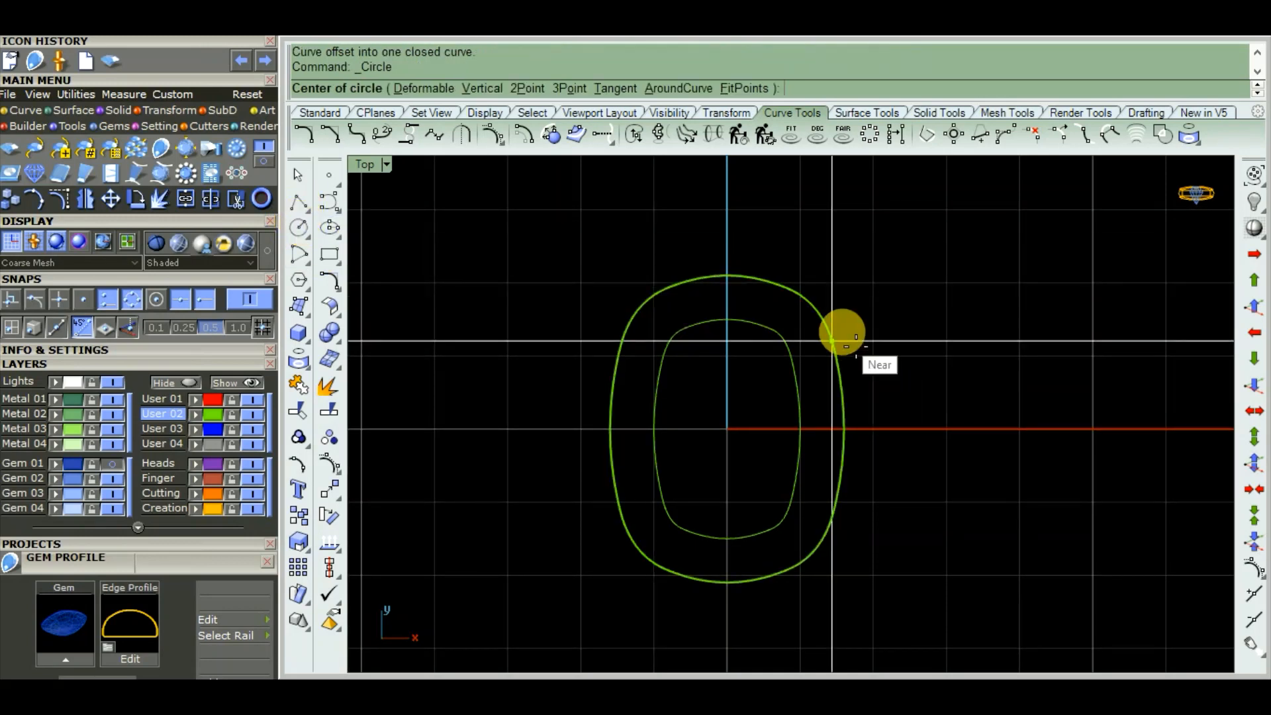
left_click(811, 305)
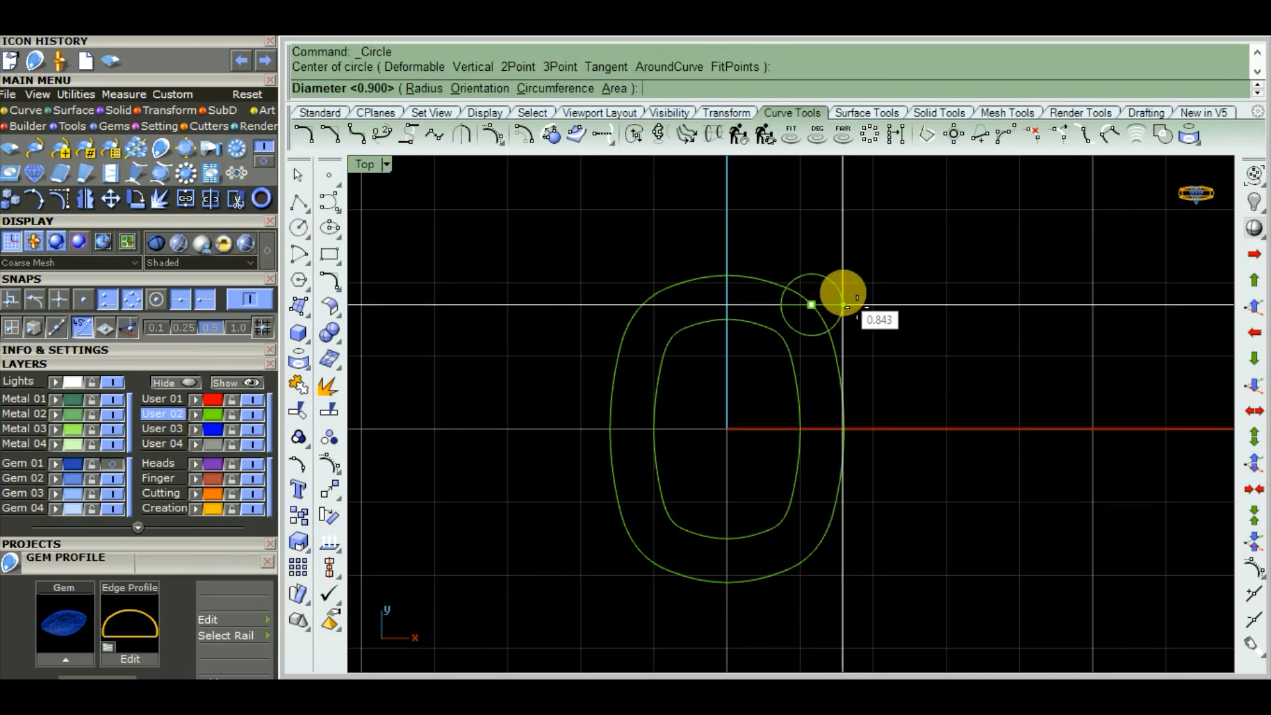
type(".9")
key("Return")
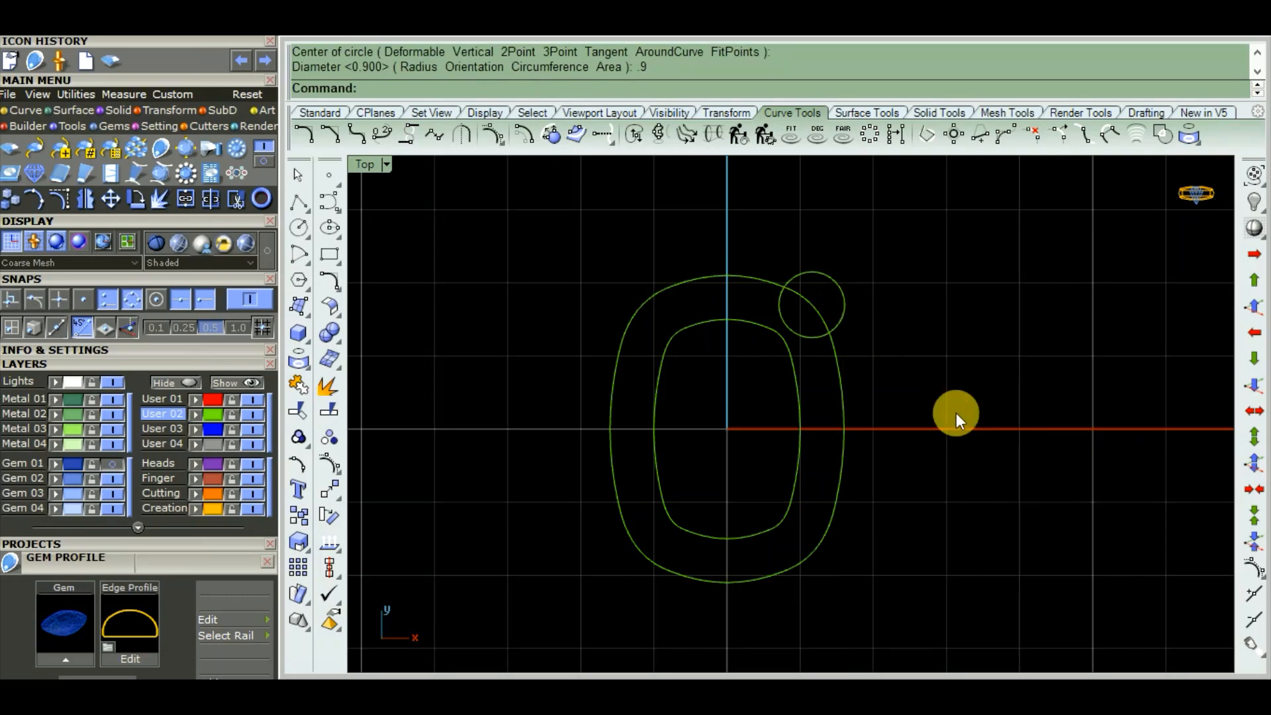
- Maximize the Perspective viewport and select the inner and outer cushion curves, leaving out the circle
scroll(956, 413, "down", 6)
right_click_drag(956, 413, 888, 427)
scroll(781, 390, "up", 8)
scroll(782, 390, "down", 4)
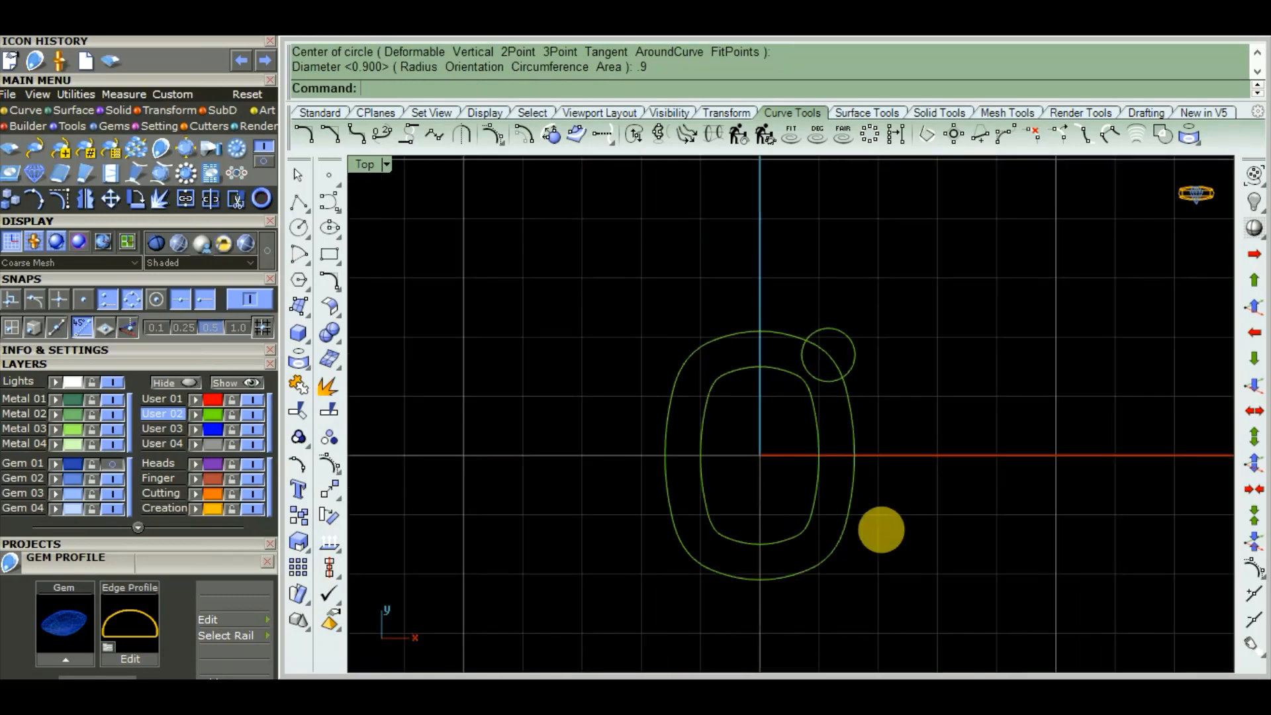
right_click_drag(881, 530, 894, 463)
key("ctrl+F4")
left_click_drag(897, 452, 718, 485)
right_click_drag(961, 544, 705, 534)
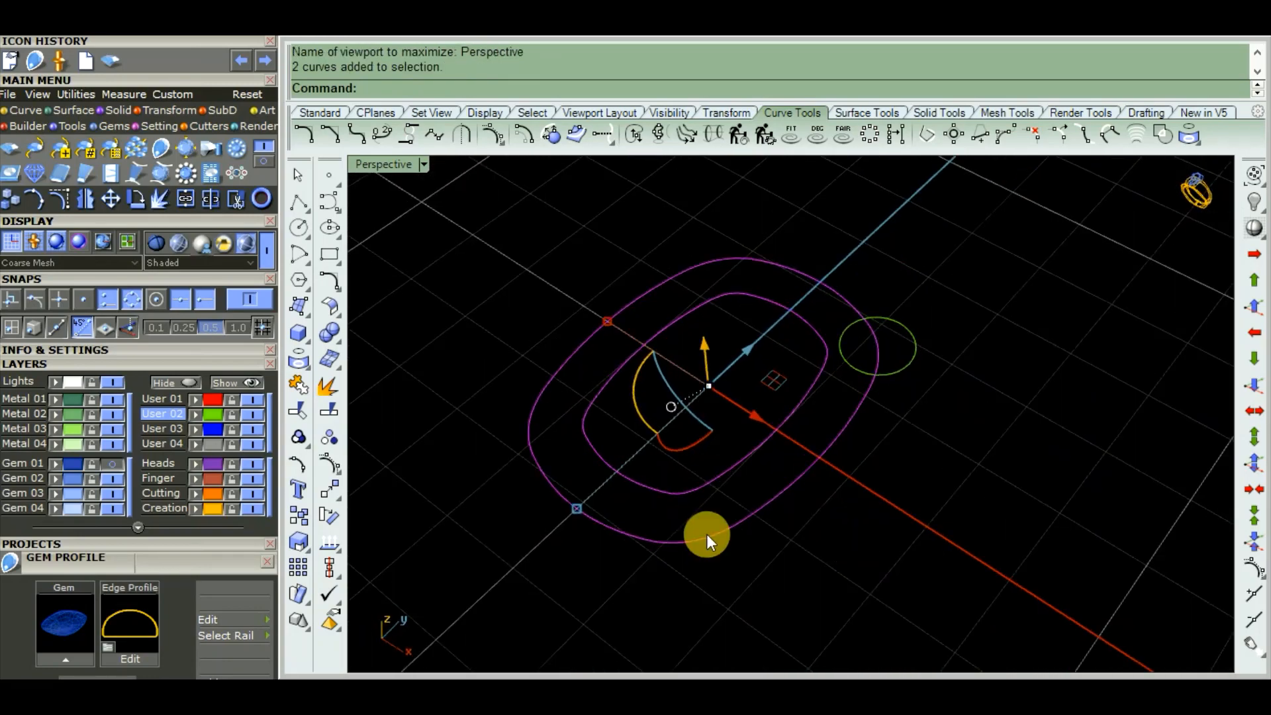
- Extrude the inner and outer cushion curves together as a solid with an extrusion distance of 2
left_click(301, 358)
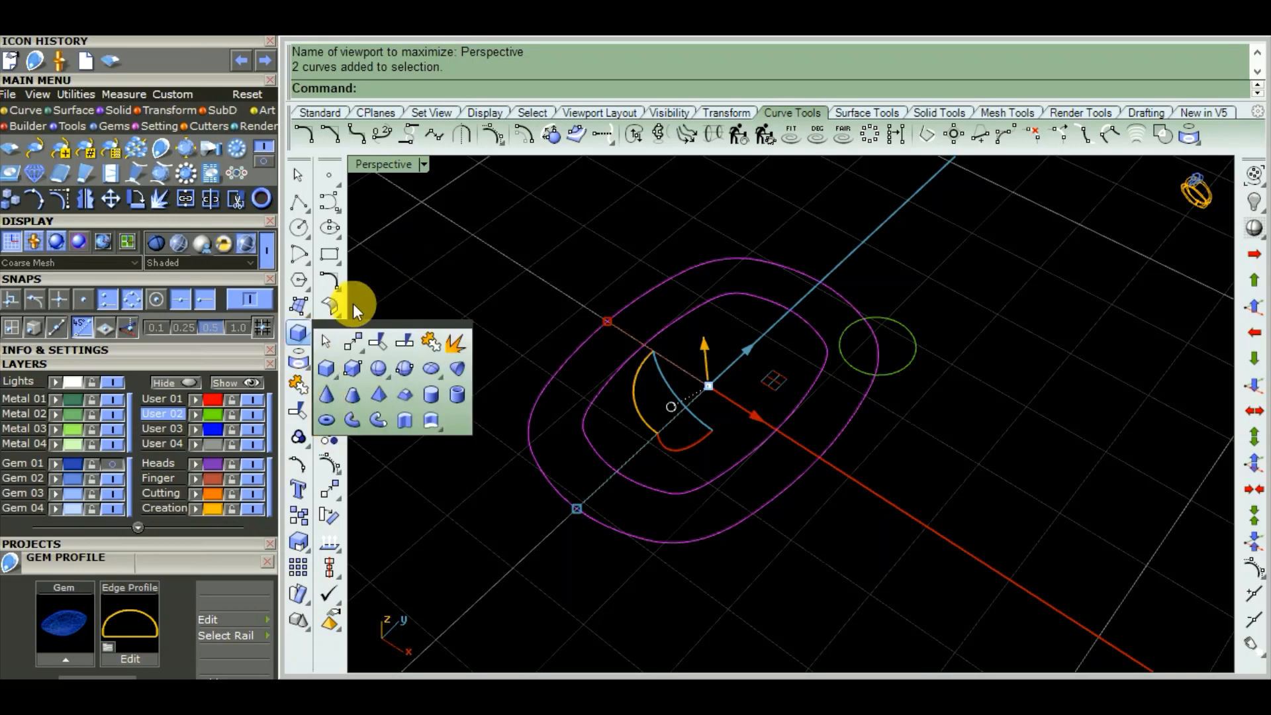
left_click(451, 323)
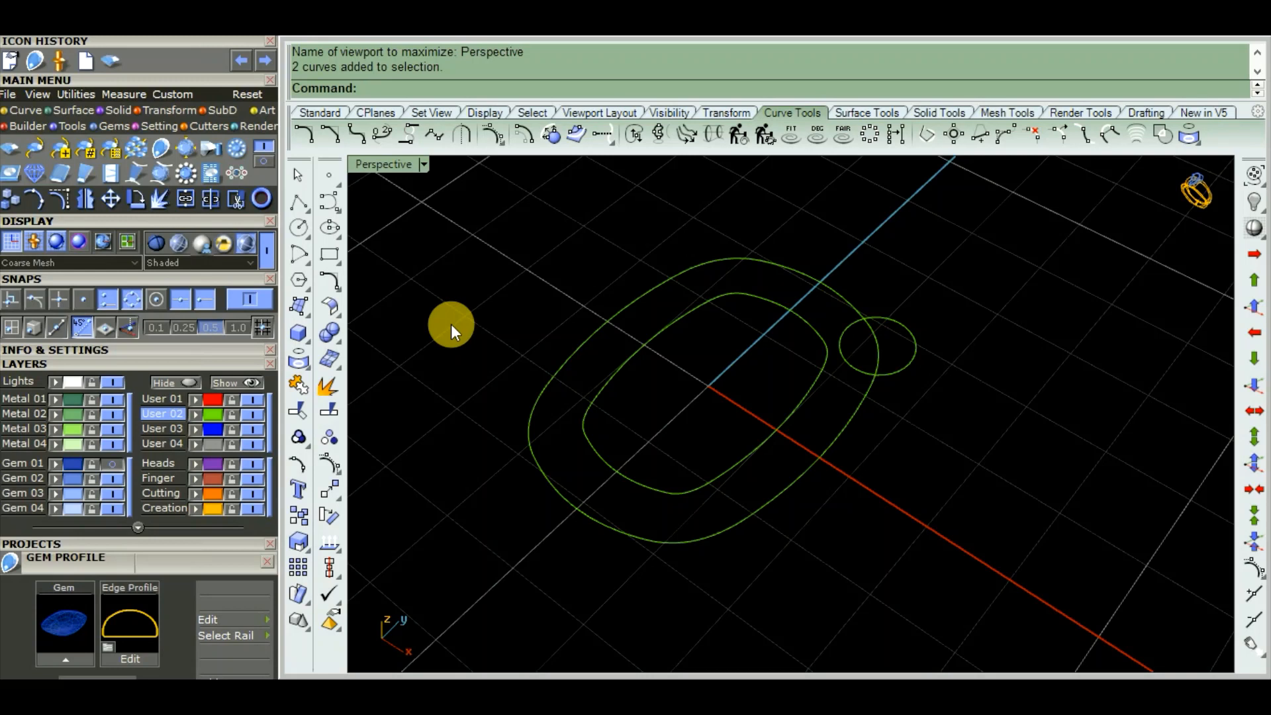
left_click(307, 344)
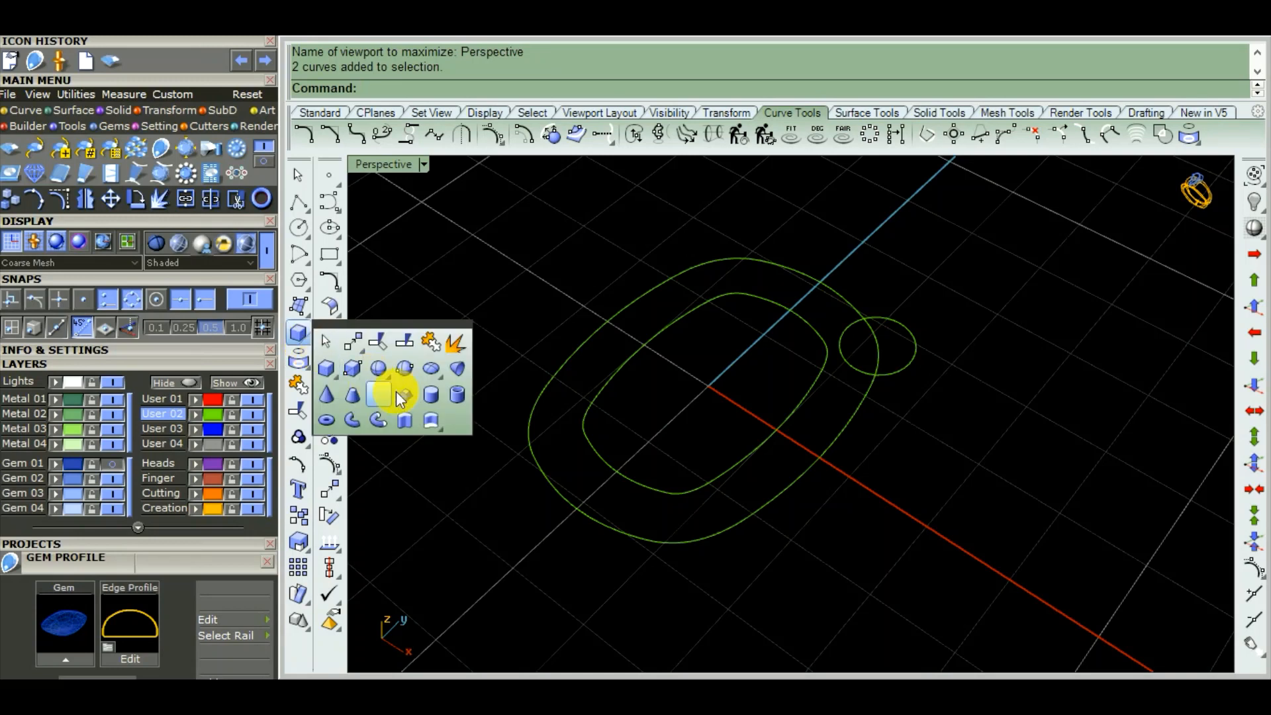
left_click(439, 428)
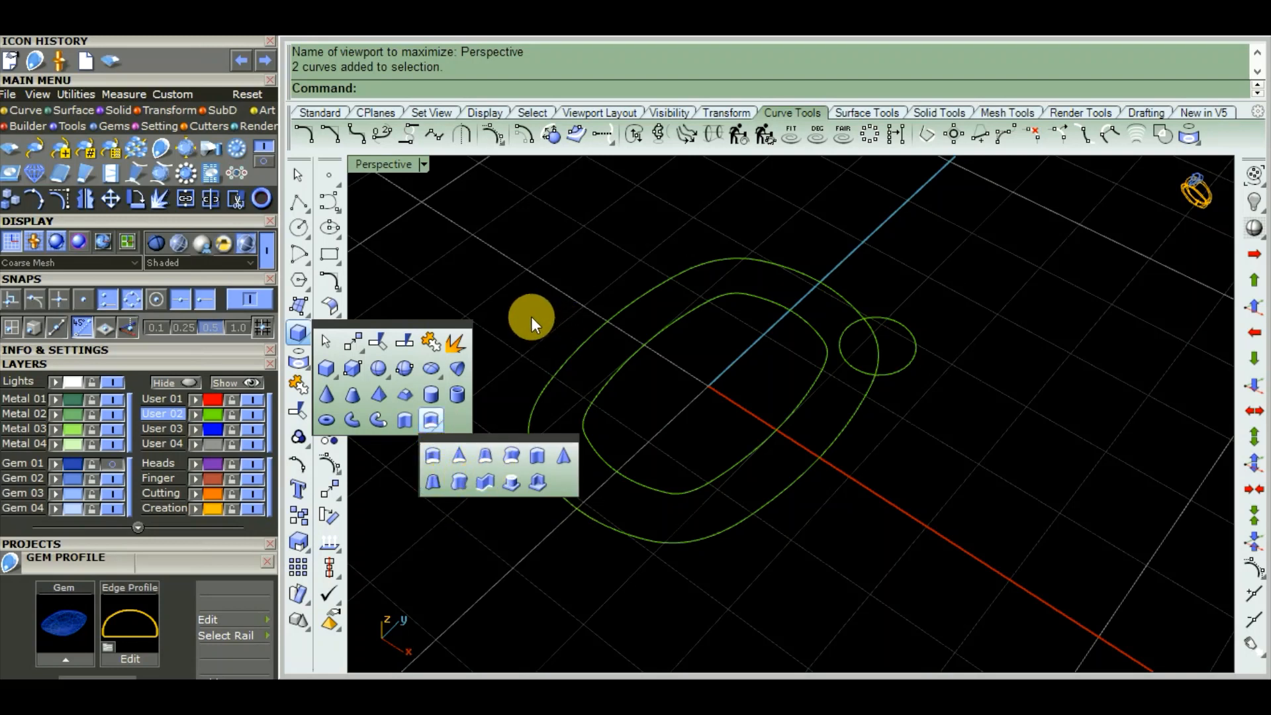
left_click(405, 421)
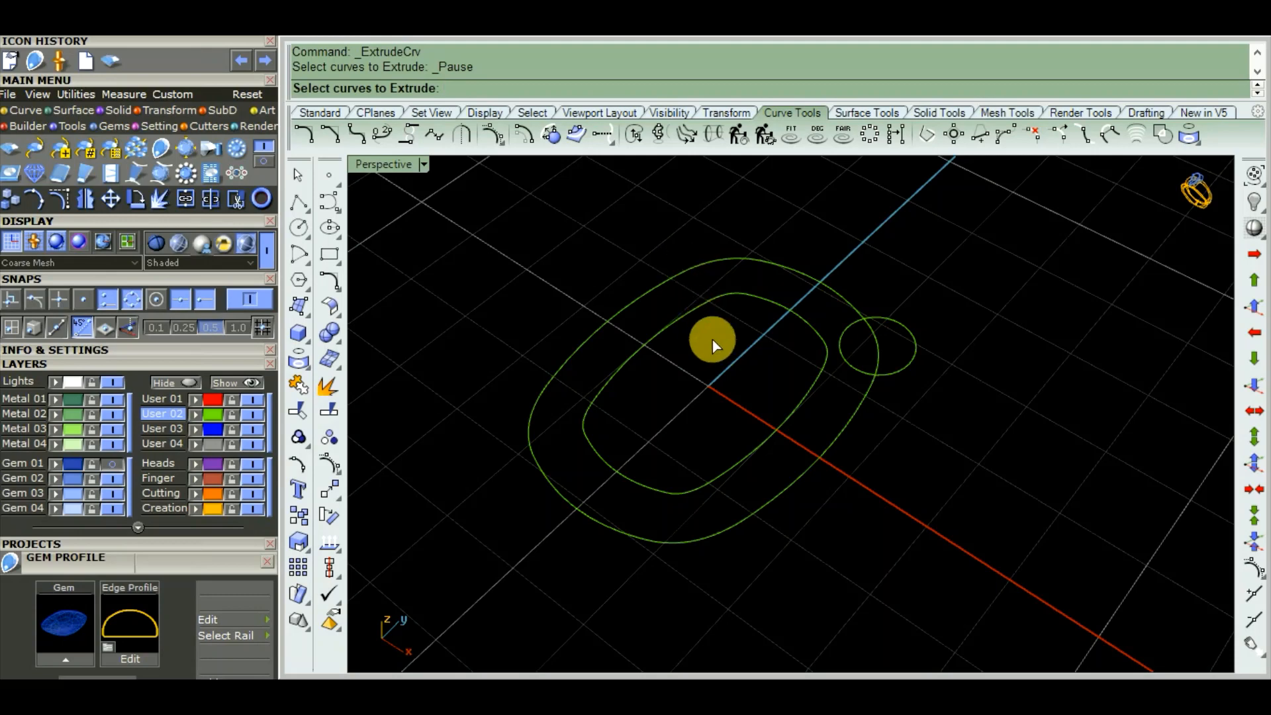
right_click_drag(725, 411, 874, 424)
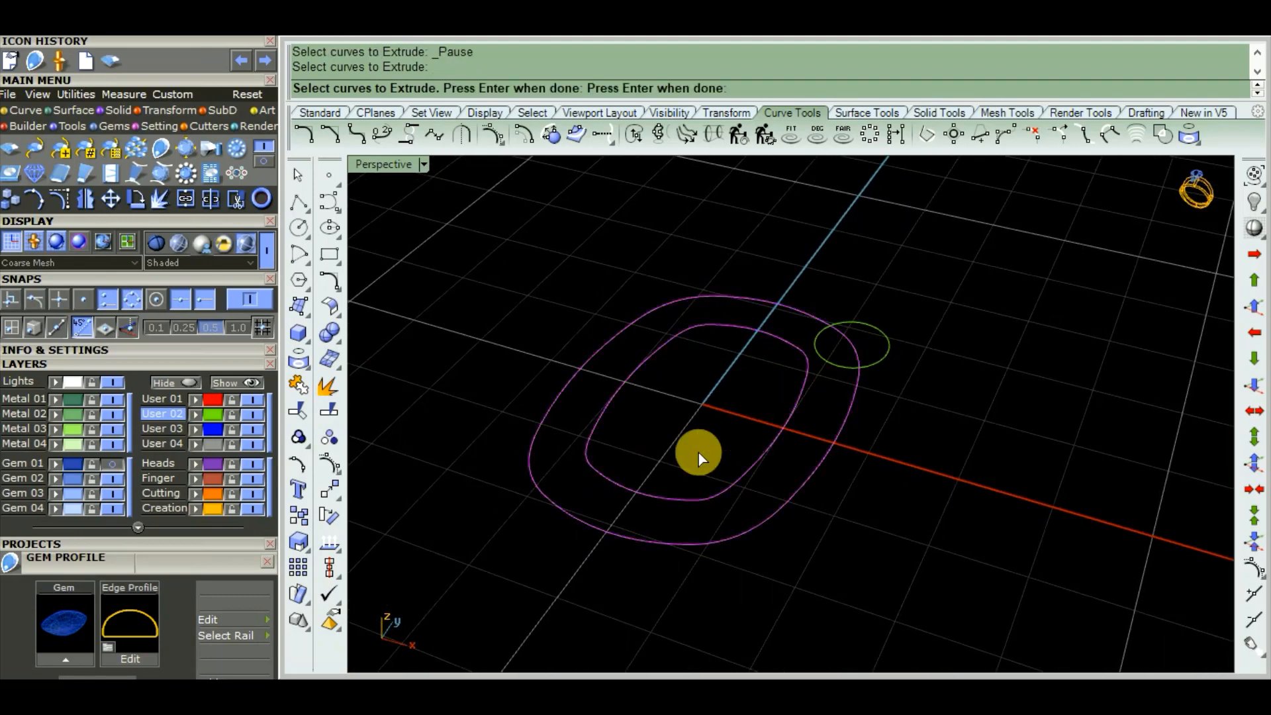
right_click_drag(722, 447, 685, 411)
right_click(699, 397)
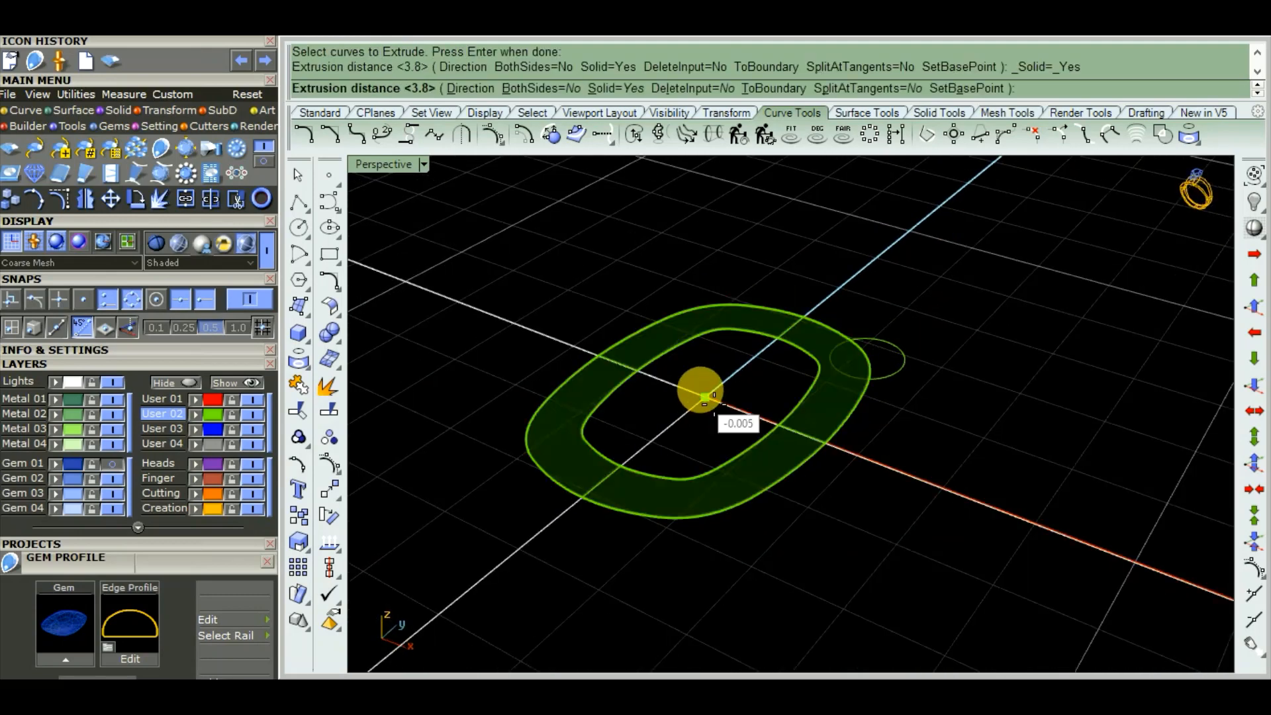
scroll(696, 355, "down", 5)
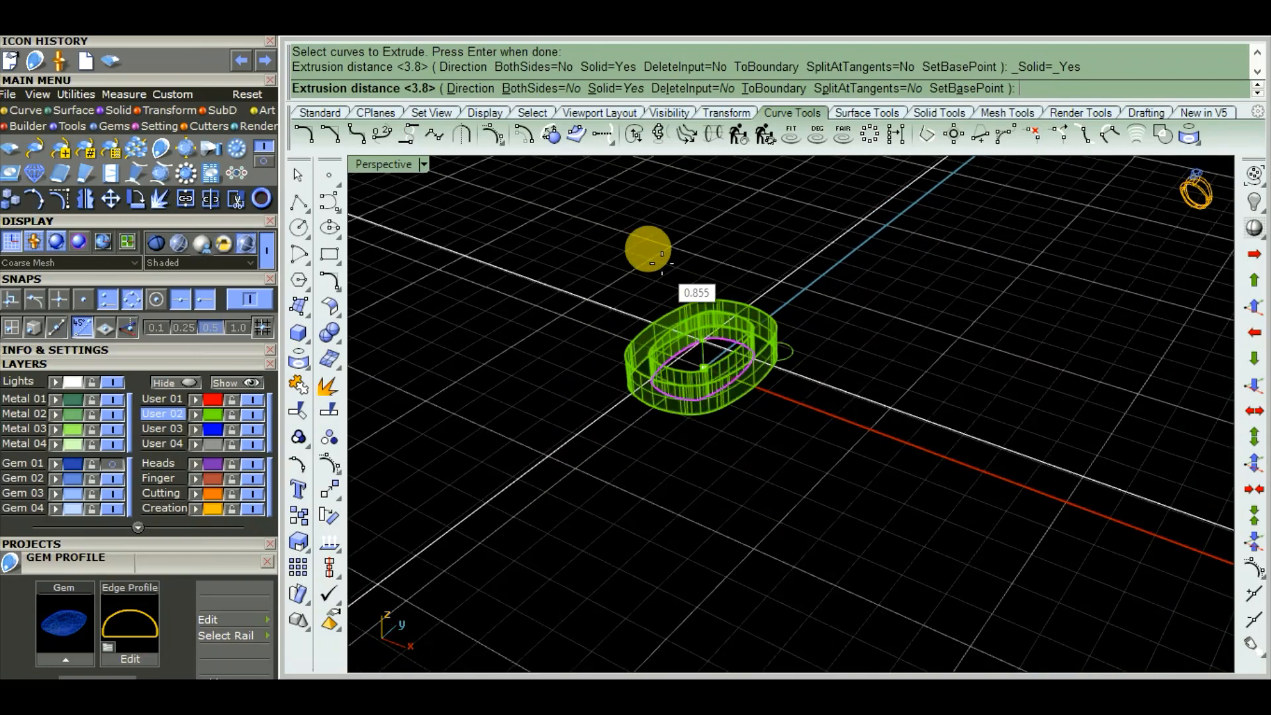
scroll(662, 253, "up", 3)
scroll(705, 341, "down", 3)
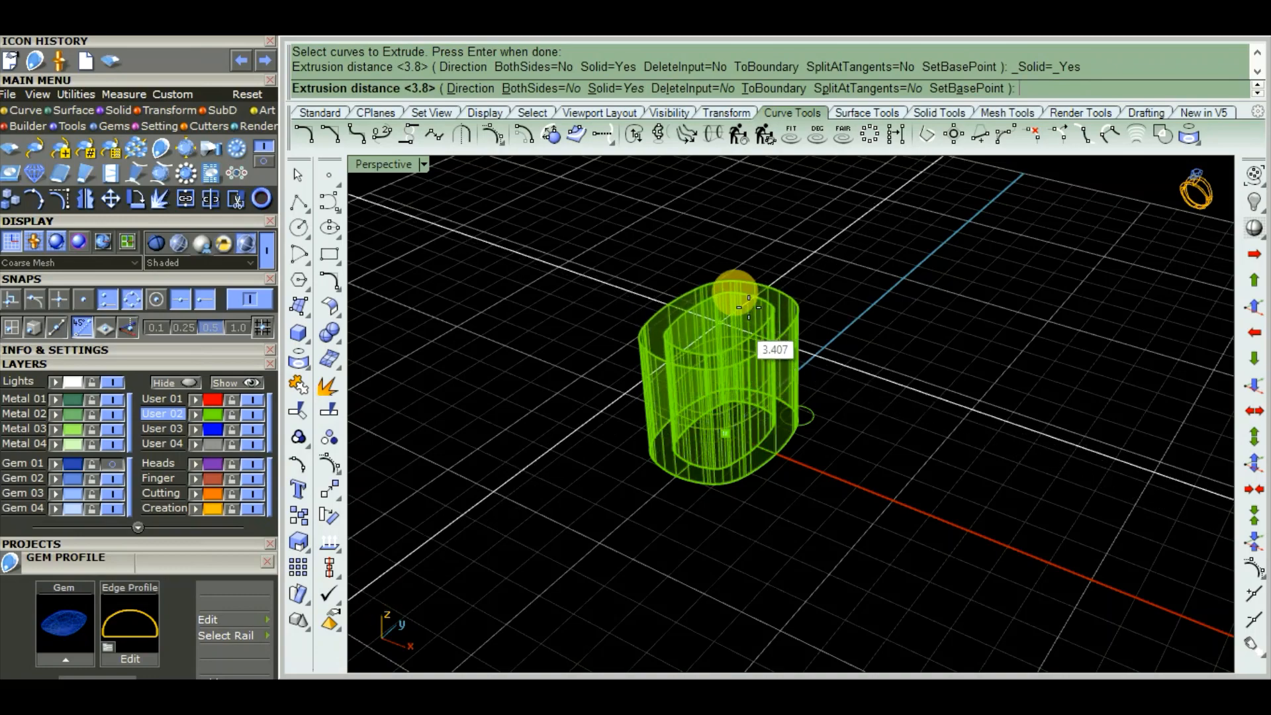
scroll(753, 364, "down", 2)
scroll(752, 311, "up", 4)
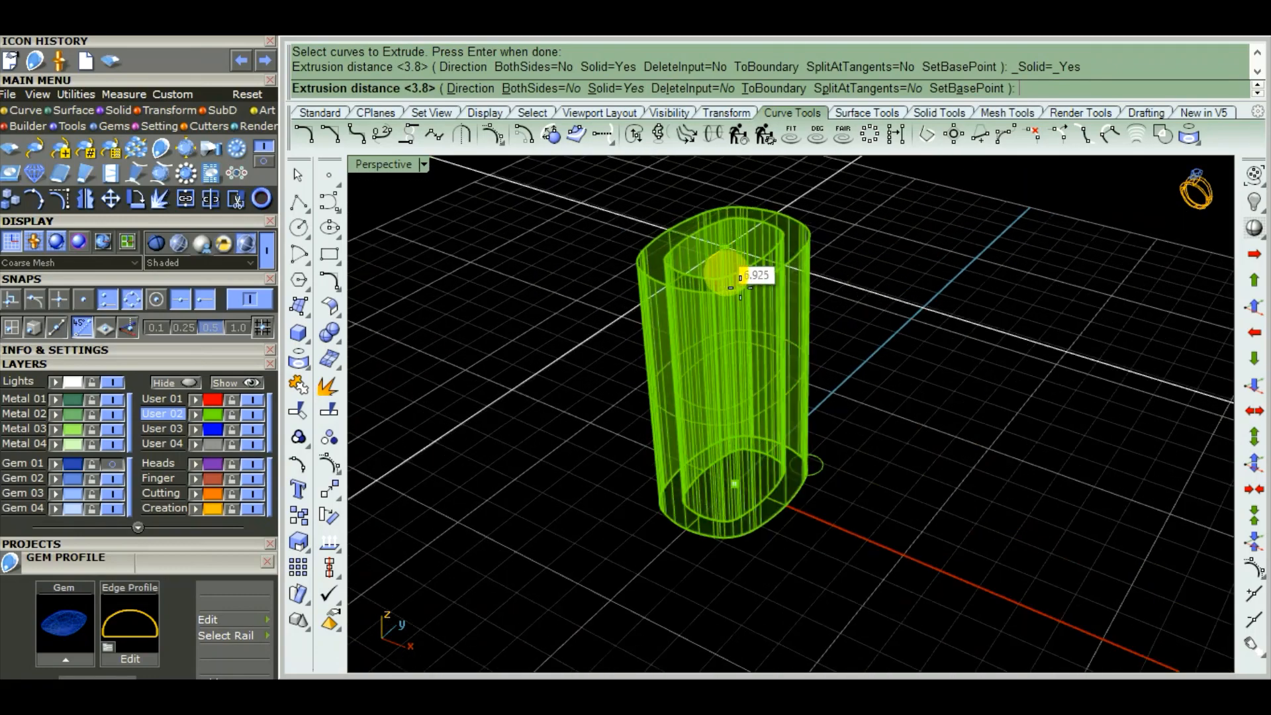
scroll(761, 352, "down", 5)
scroll(766, 372, "up", 8)
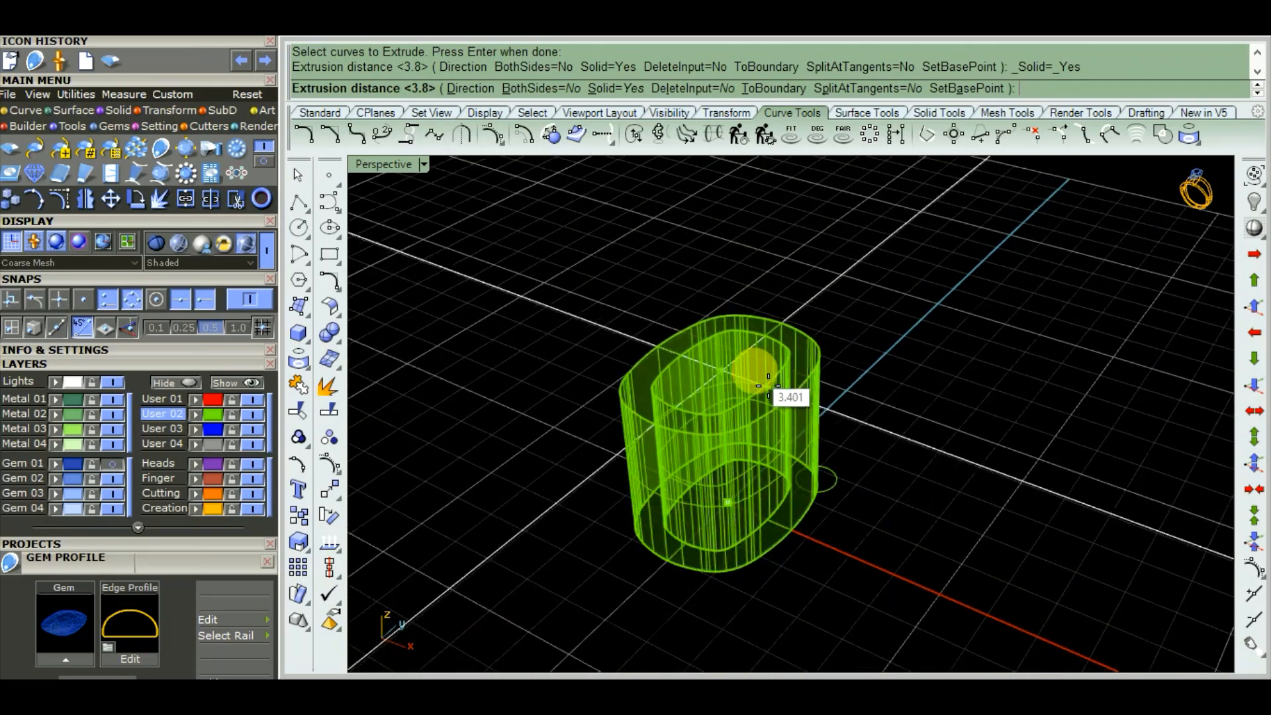
scroll(751, 351, "down", 3)
scroll(761, 367, "up", 4)
scroll(744, 344, "down", 3)
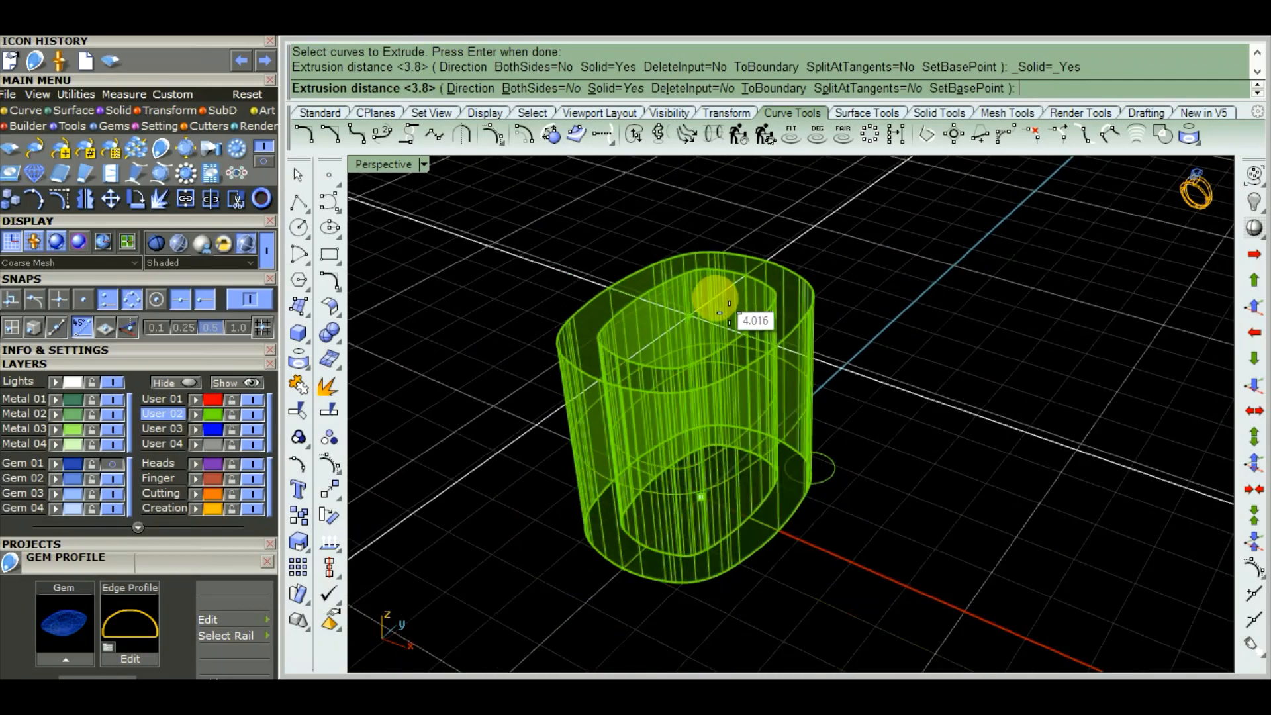
type("2")
key("Return")
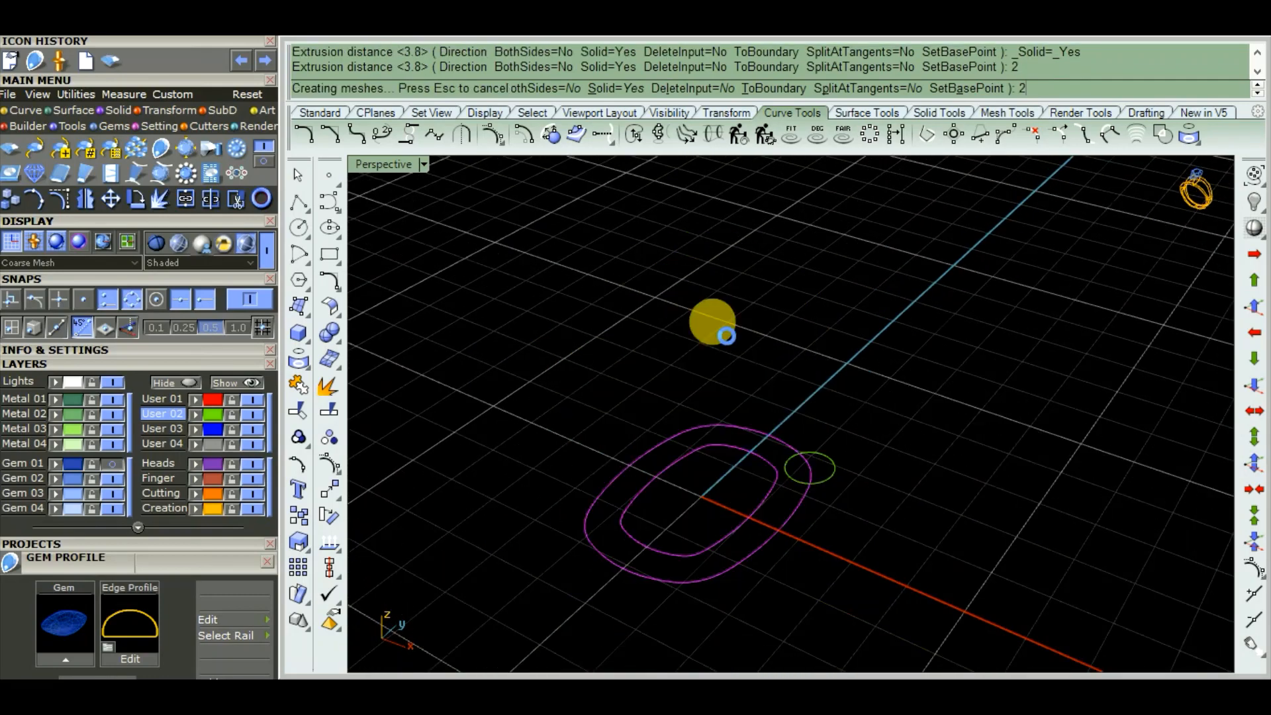
- Delete the two cushion curves used for the extrusion, keeping the solid and the corner circle
mouse_move(760, 446)
right_mouse_down()
mouse_move(637, 373)
mouse_move(695, 480)
mouse_move(795, 488)
mouse_move(657, 426)
mouse_move(652, 452)
mouse_move(640, 437)
mouse_move(700, 383)
mouse_move(714, 400)
mouse_move(673, 497)
mouse_move(744, 455)
mouse_move(759, 406)
mouse_move(641, 341)
mouse_move(621, 391)
mouse_move(865, 459)
right_mouse_up()
key("Delete")
scroll(651, 438, "up", 5)
scroll(713, 400, "down", 5)
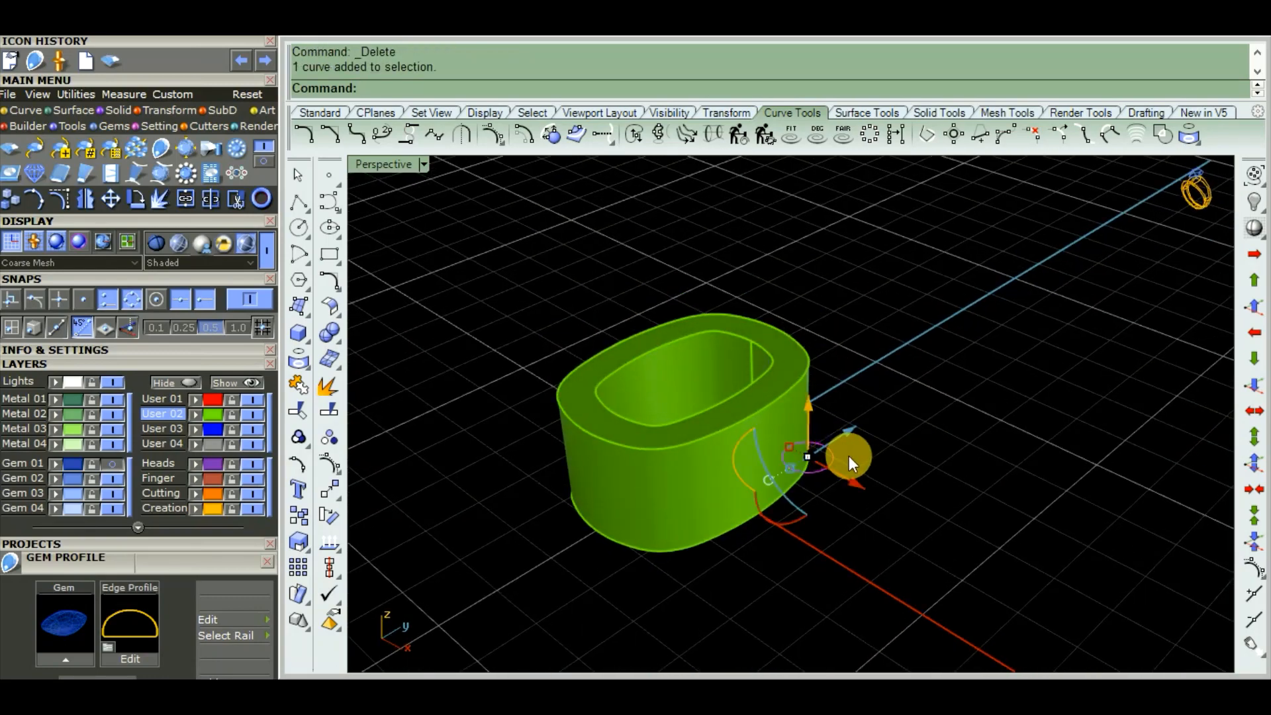
- Extrude the corner circle as a solid prong rising above the bezel, and delete the source circle
left_click(306, 339)
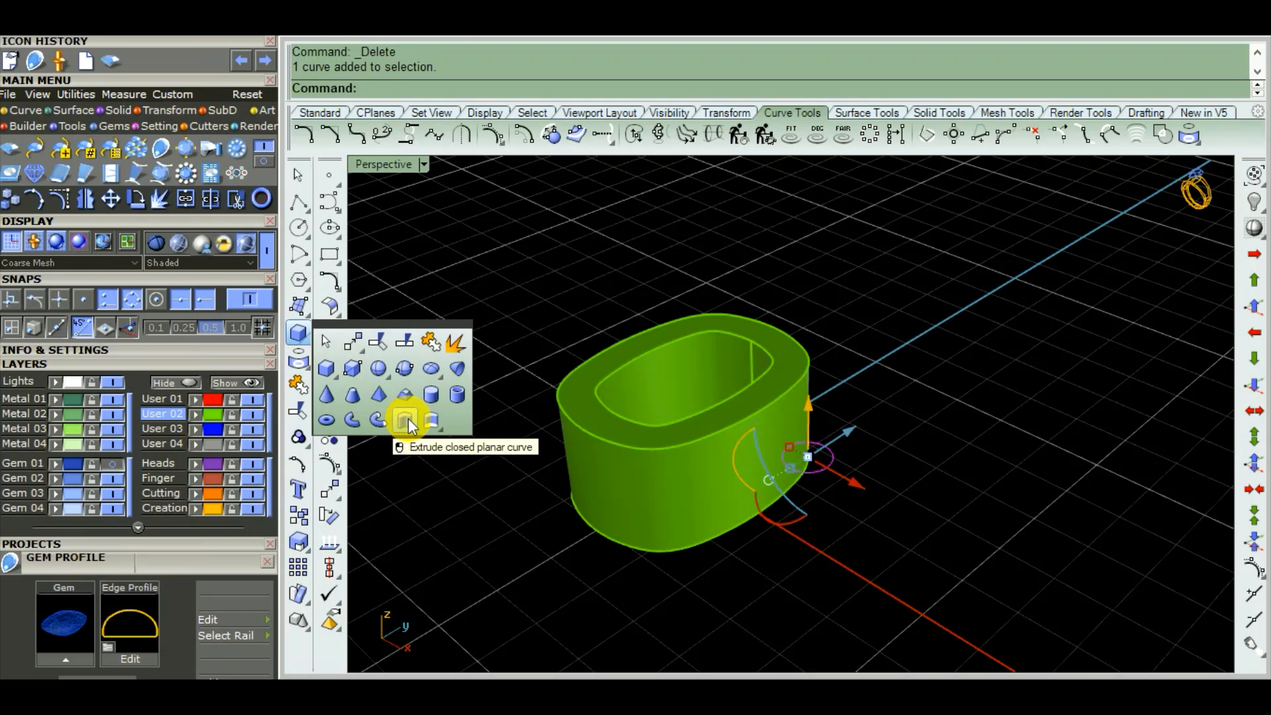
left_click(407, 420)
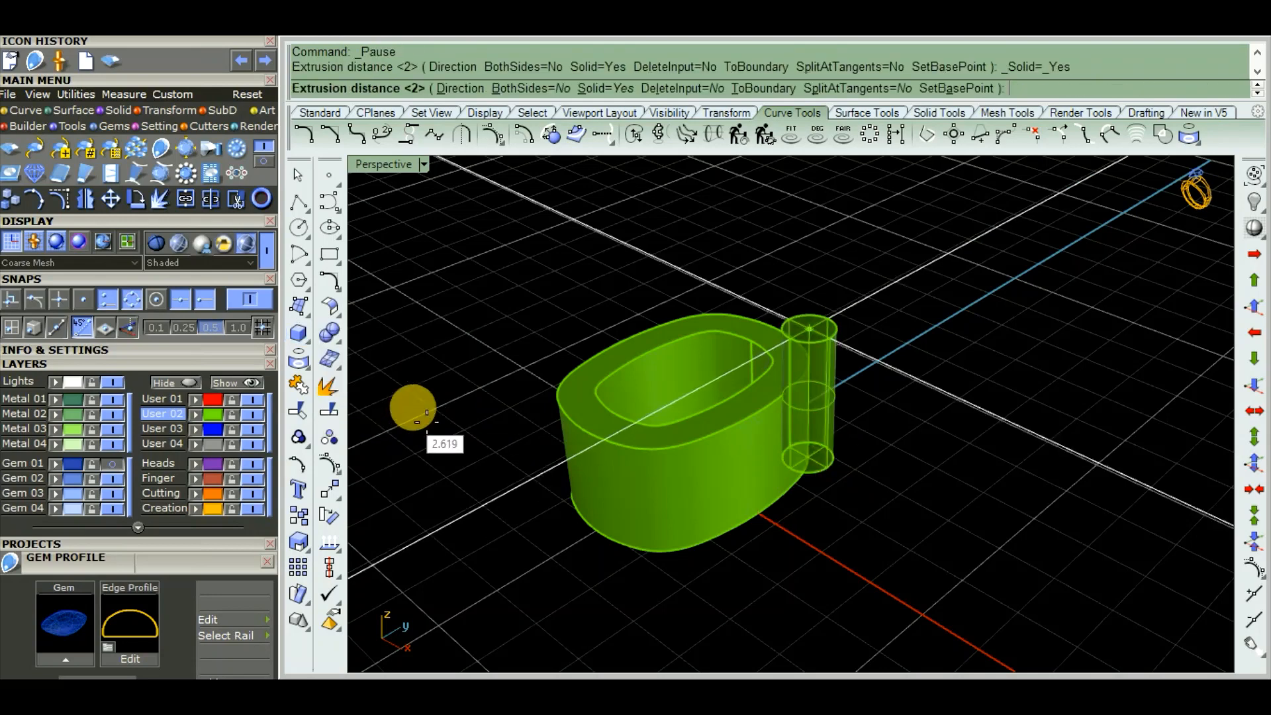
scroll(805, 382, "down", 2)
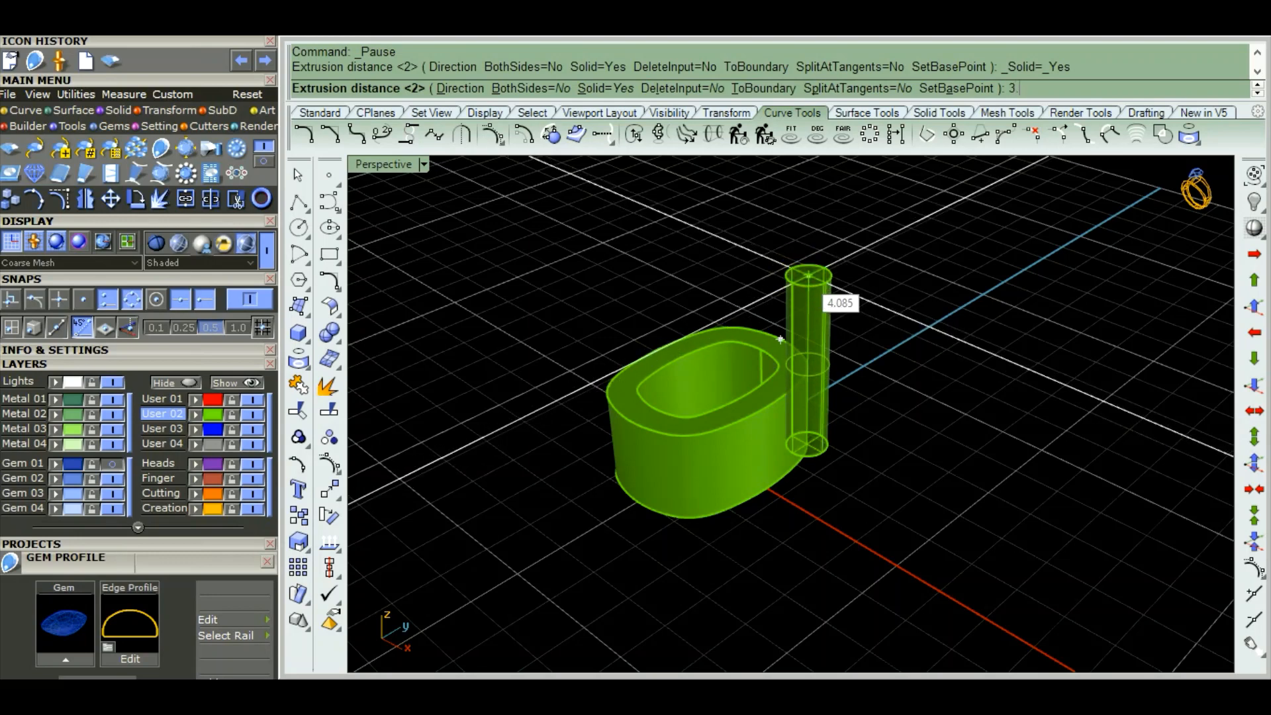
right_click(804, 275)
right_click_drag(804, 276, 783, 420)
key("Delete")
scroll(763, 377, "up", 8)
scroll(763, 377, "down", 5)
right_click_drag(764, 378, 762, 457)
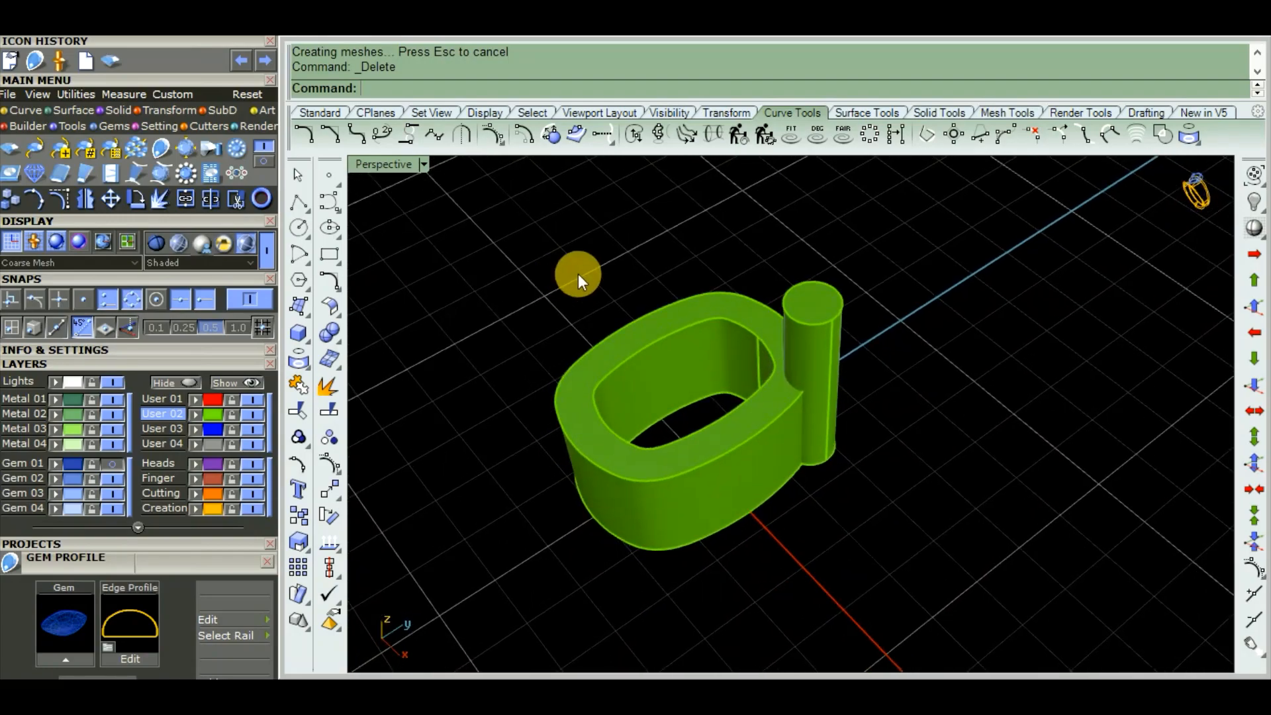
- Chamfer the bezel's inner upper edge with a chamfer distance of 0.4
left_click(892, 116)
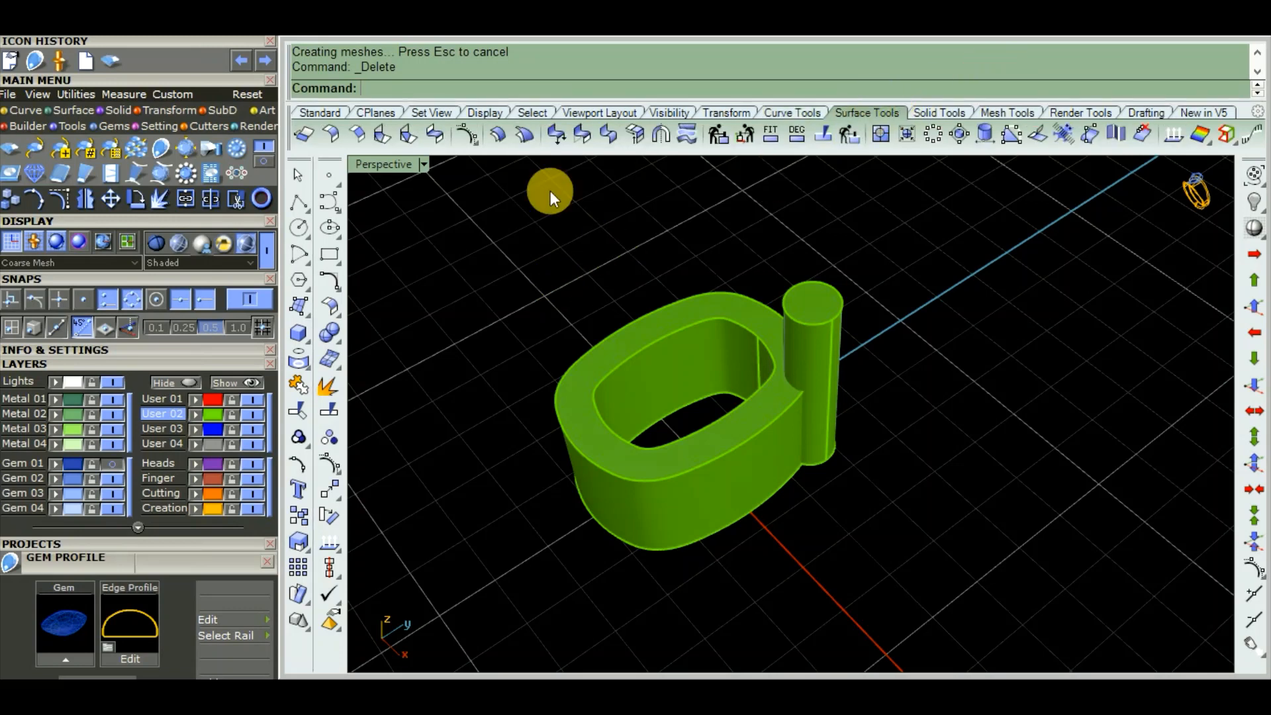
left_click(956, 114)
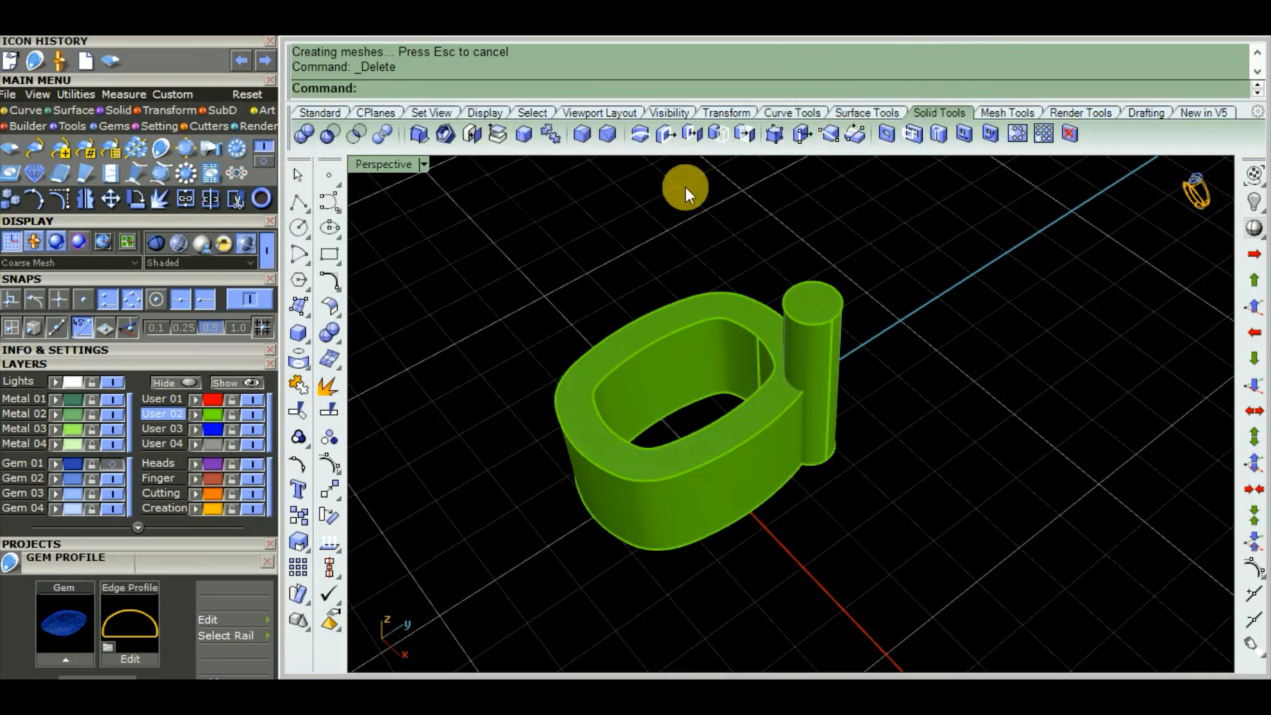
right_click_drag(678, 212, 717, 386)
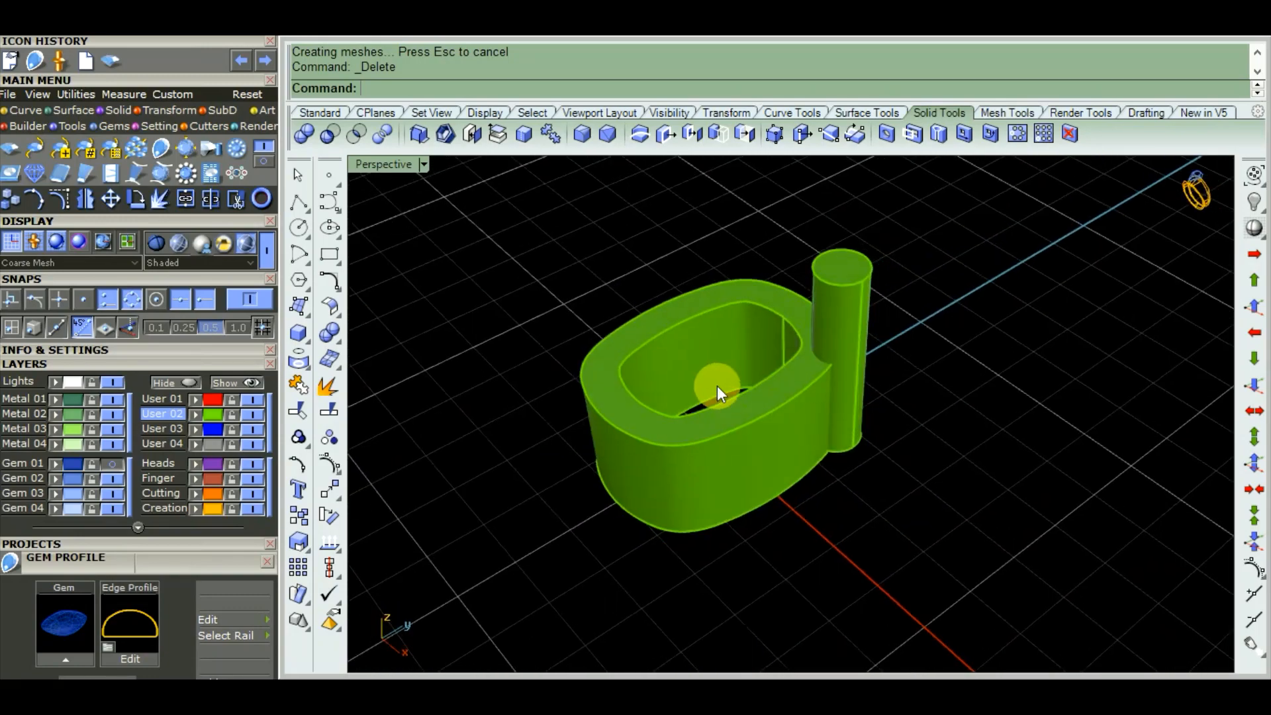
left_click(607, 134)
right_click_drag(761, 326, 795, 359)
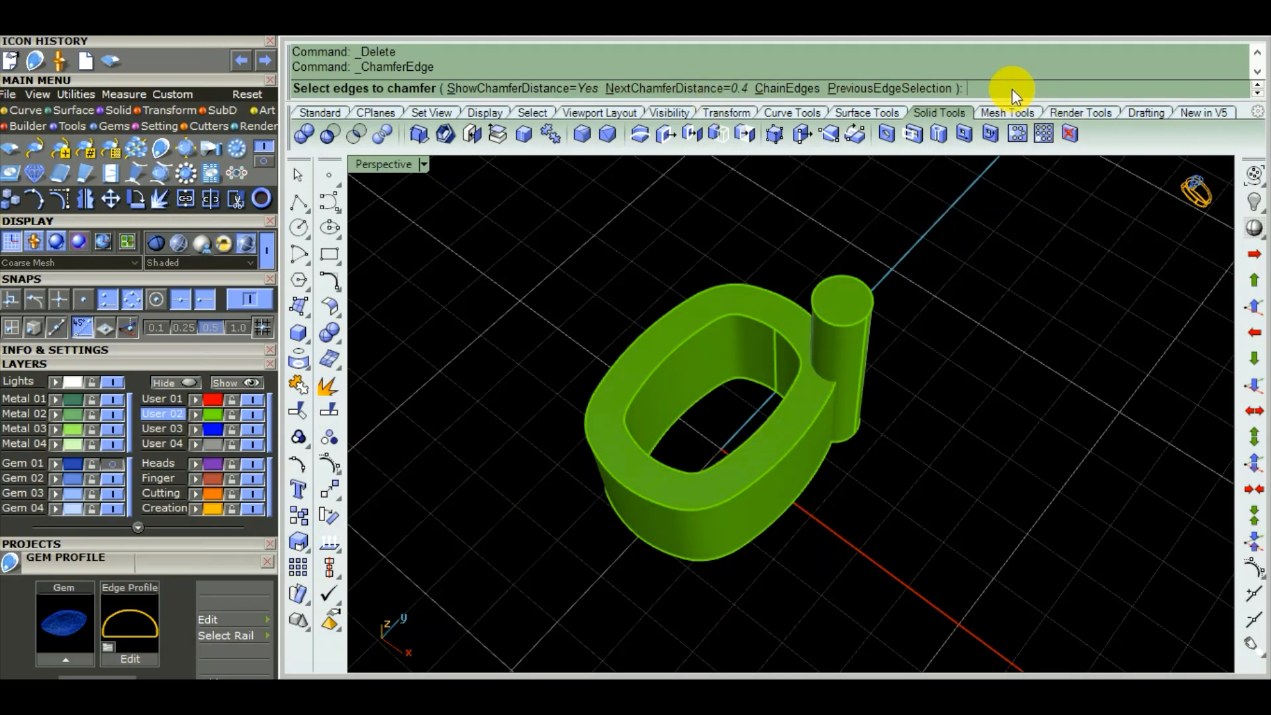
type(".4")
key("Return")
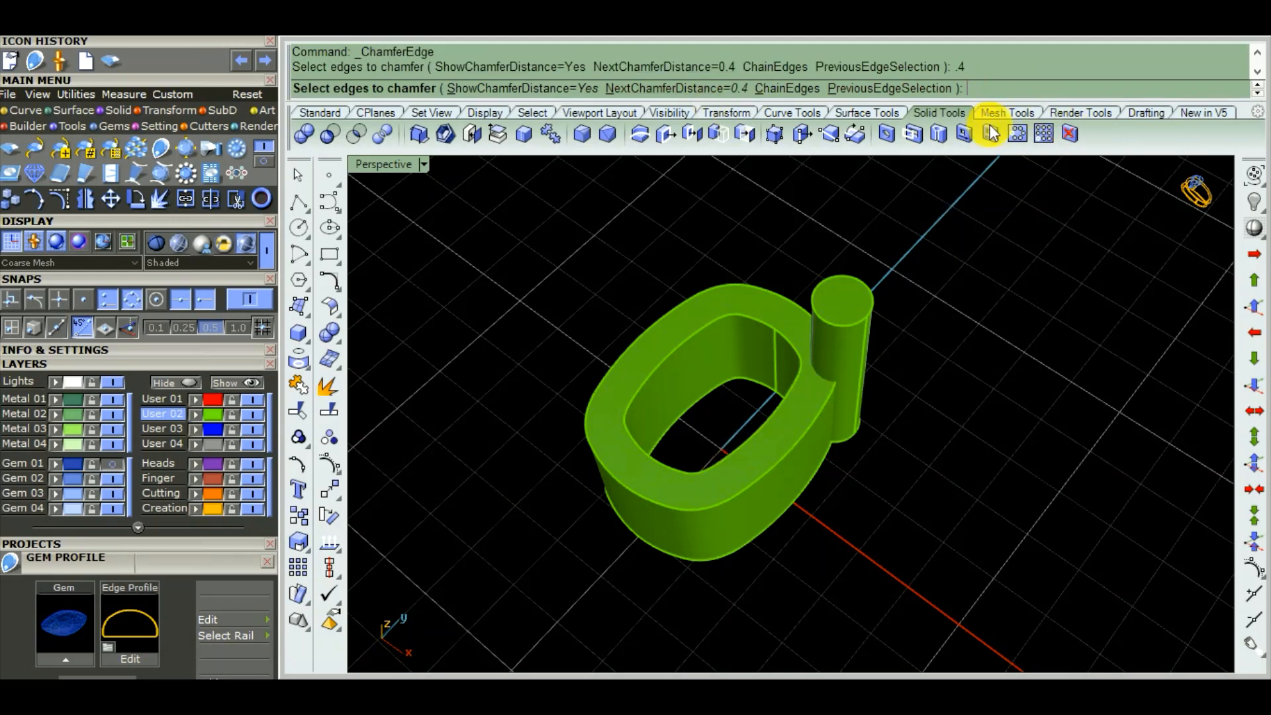
left_click(677, 347)
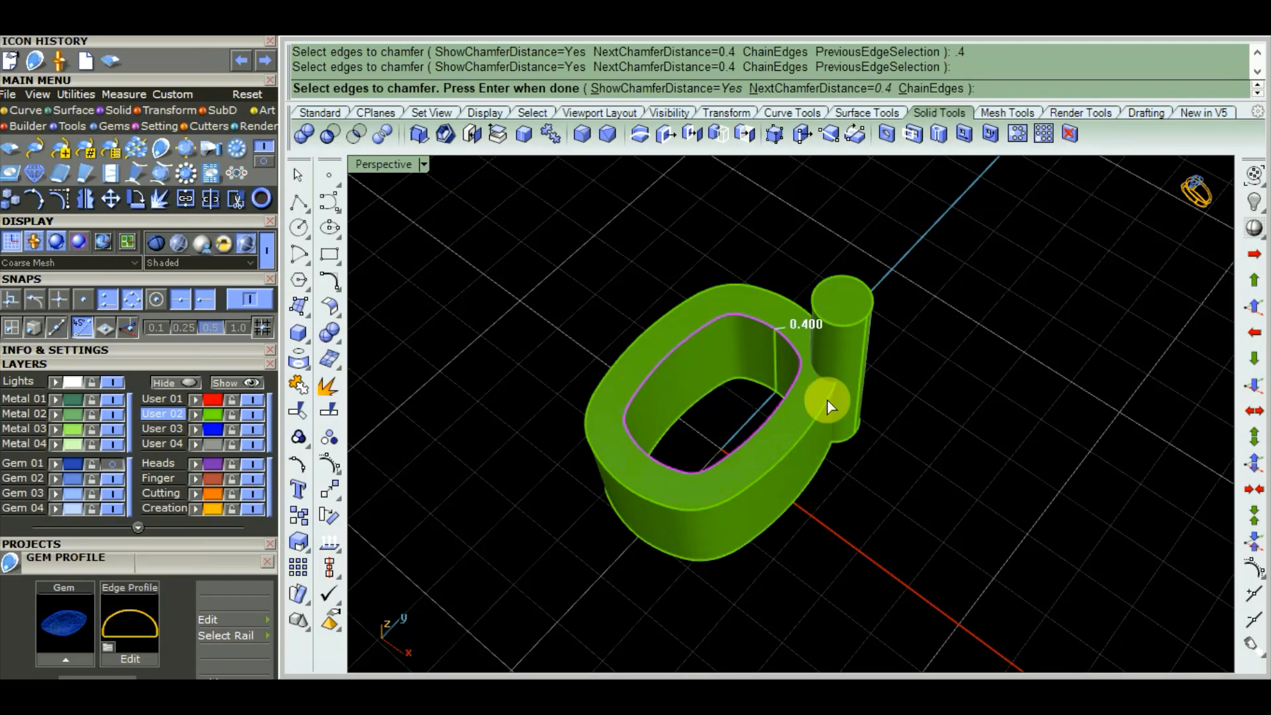
key("Return")
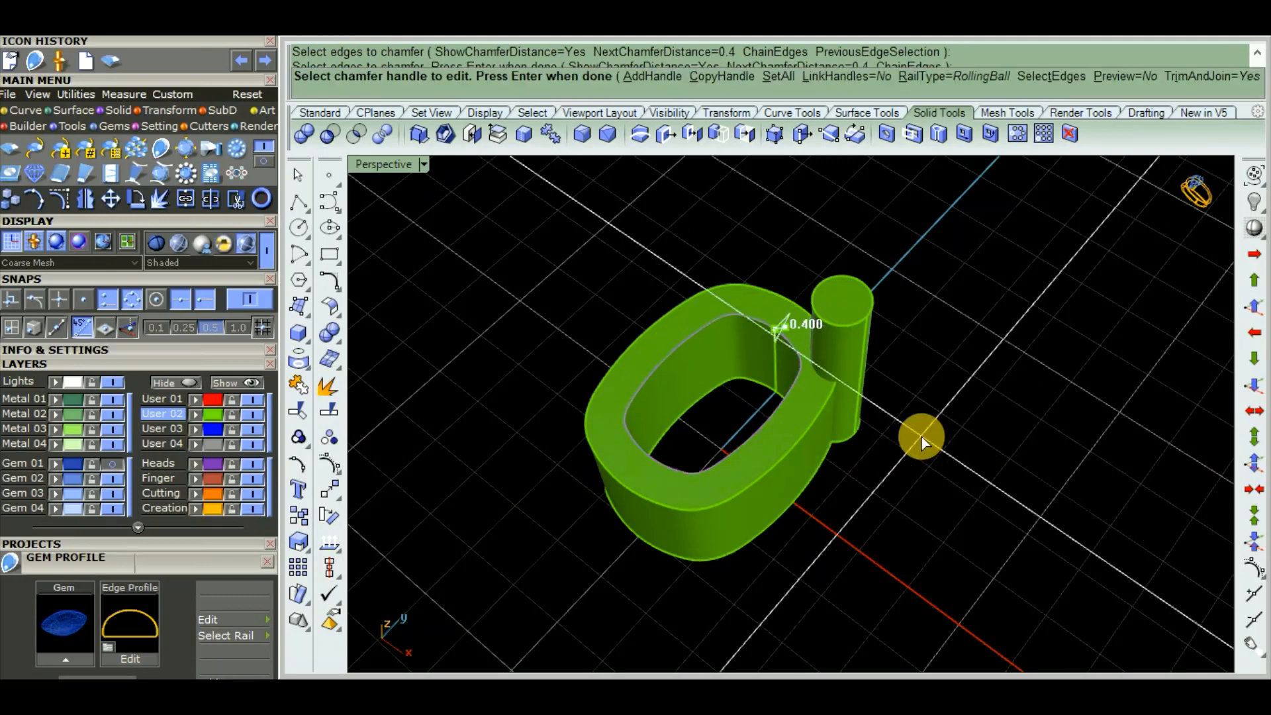
key("Return")
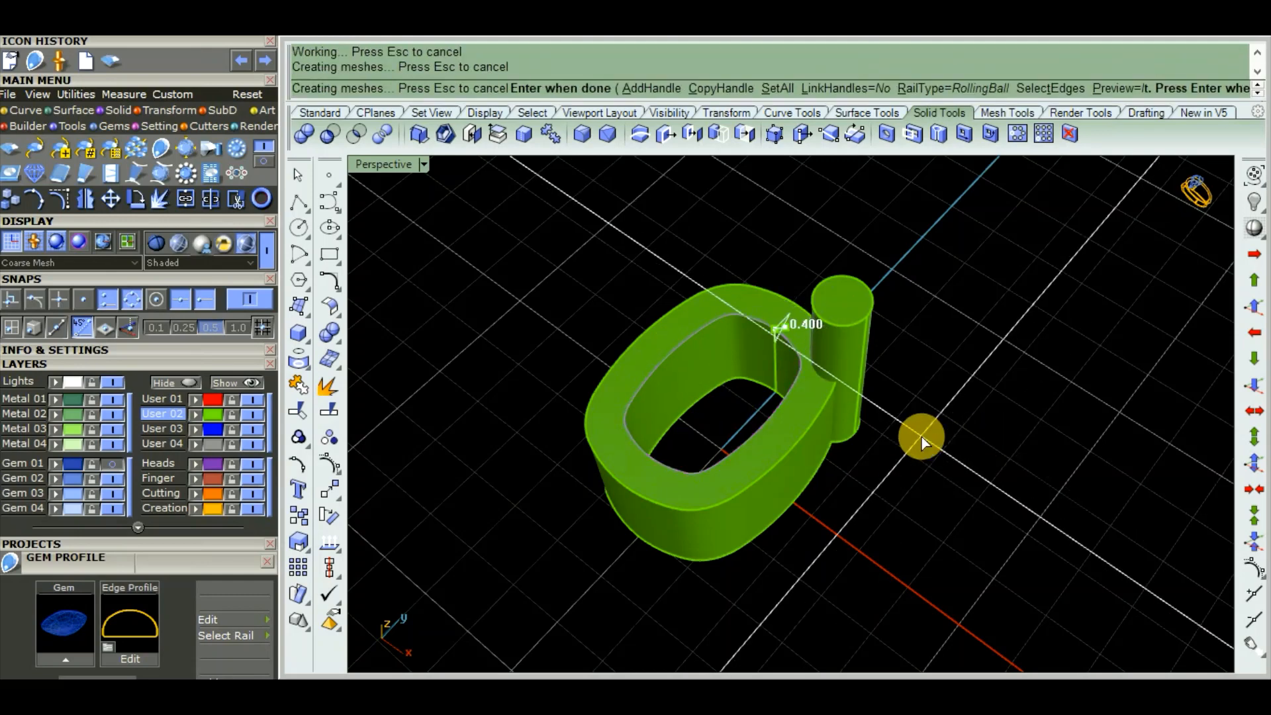
right_click_drag(921, 437, 626, 245)
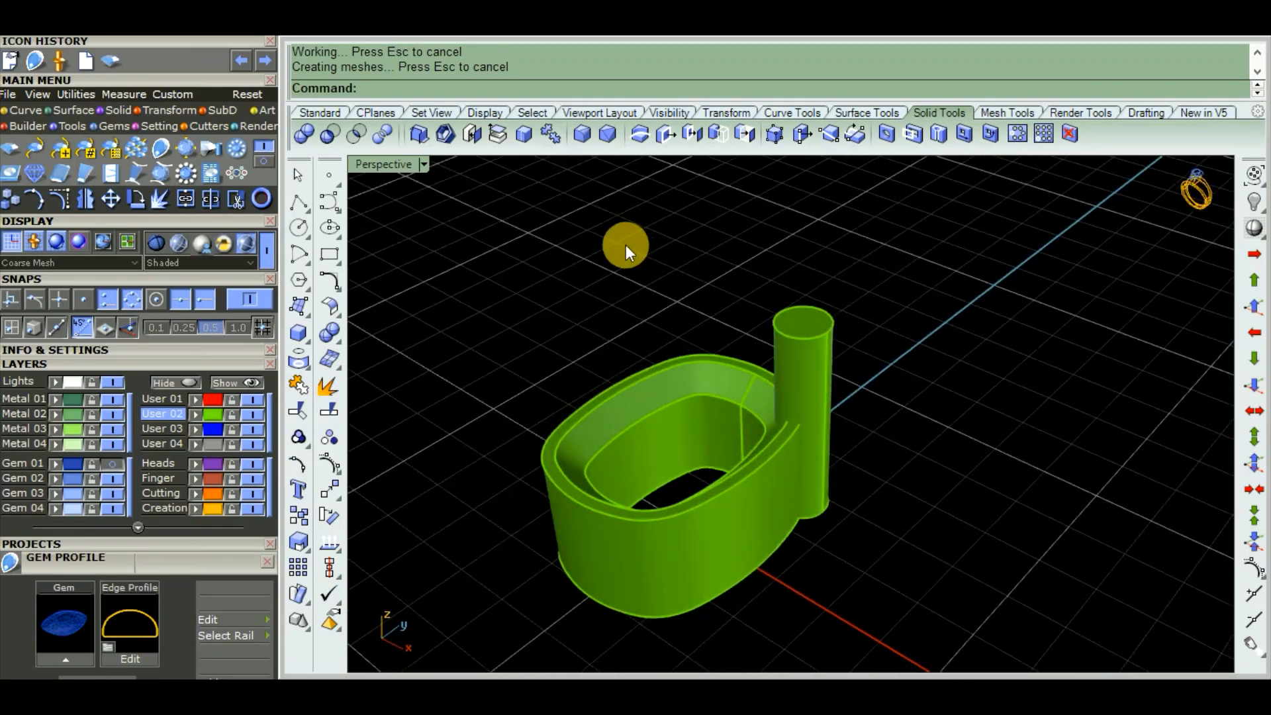
- Fillet the top edge of the corner prong with a radius of 0.4
left_click(577, 133)
right_click_drag(970, 417, 843, 366)
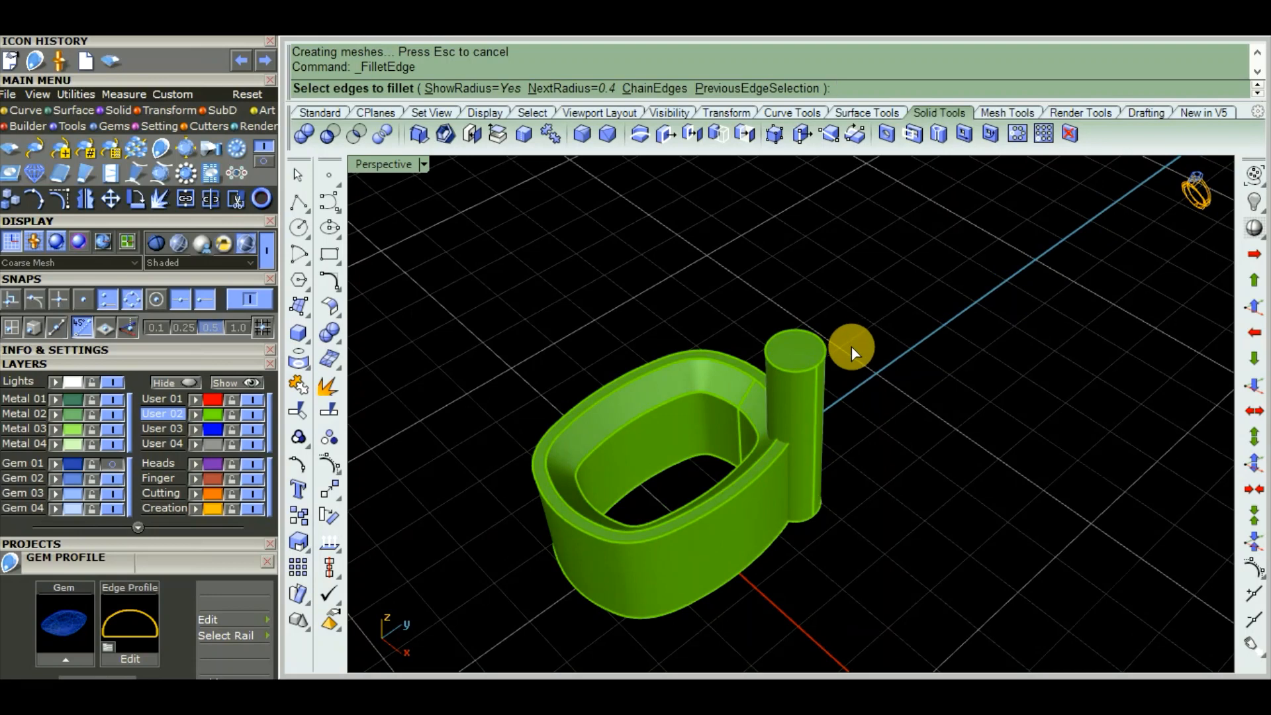
left_click(798, 372)
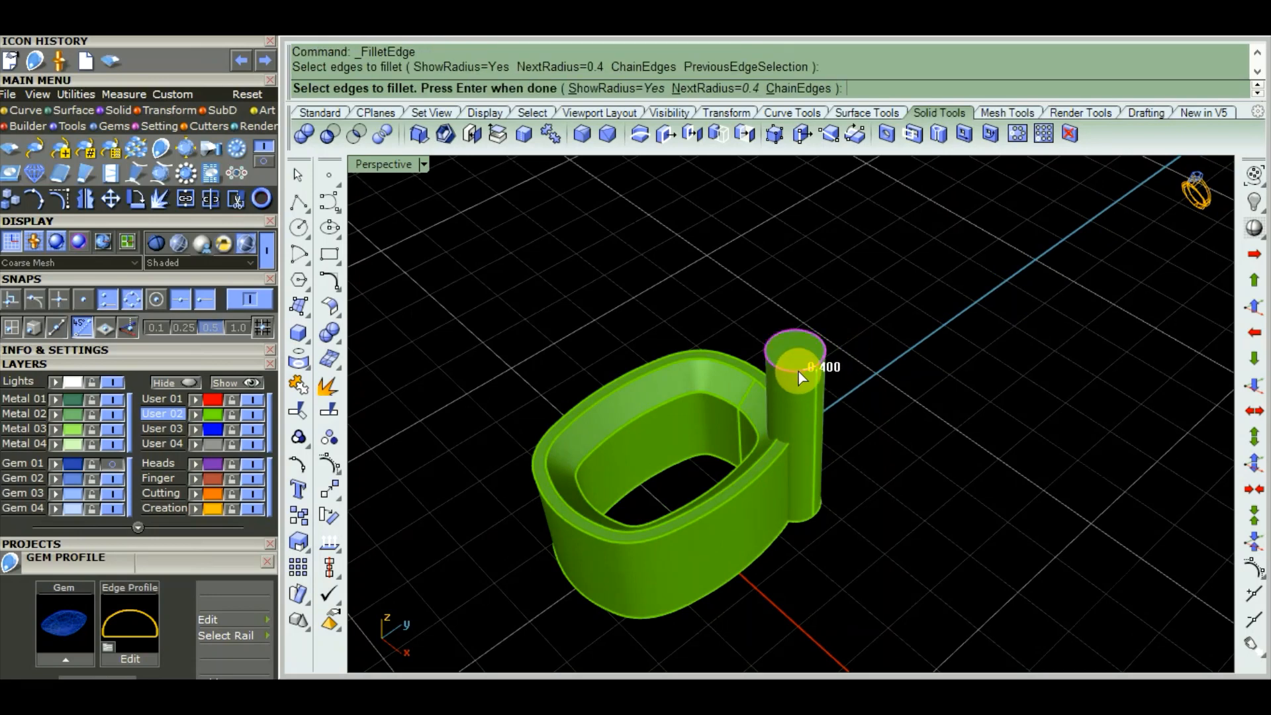
right_click(799, 372)
right_click(798, 371)
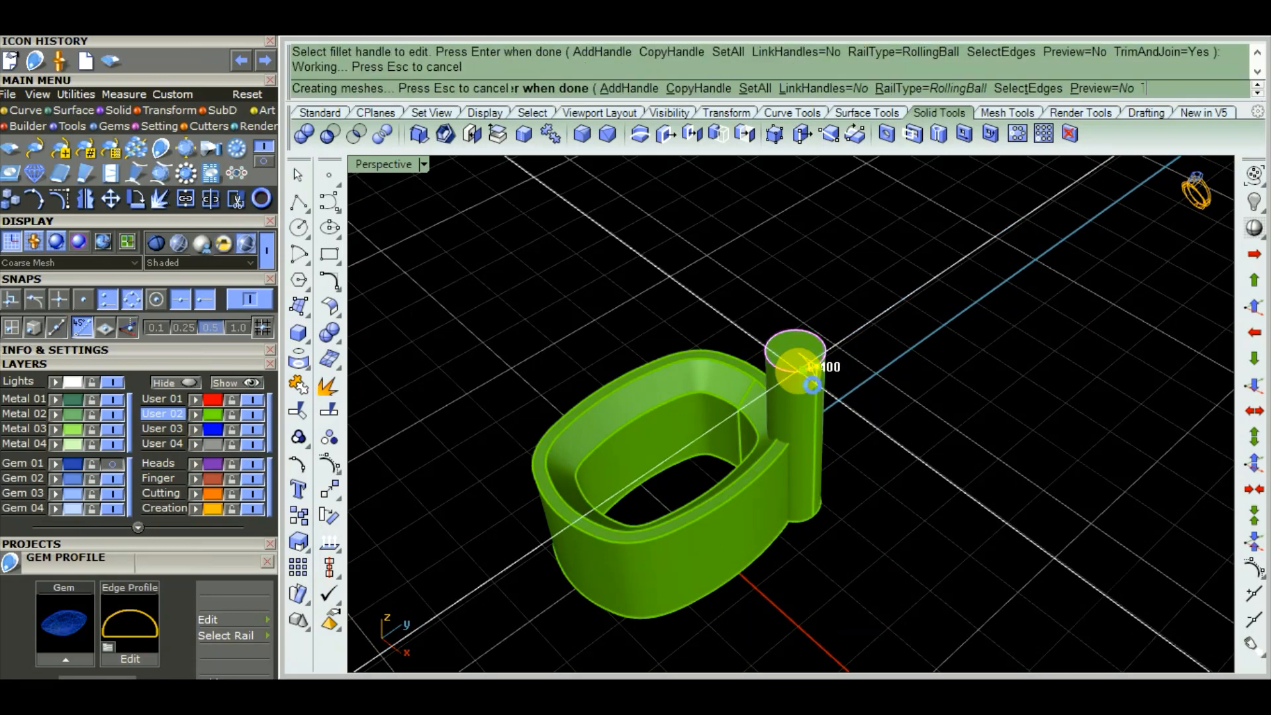
mouse_move(798, 370)
right_mouse_down()
mouse_move(849, 371)
mouse_move(852, 524)
mouse_move(993, 342)
mouse_move(1000, 375)
mouse_move(852, 381)
right_mouse_up()
- Maximize the Top viewport and switch it to shaded display
key("ctrl+F1")
type("s")
key("Return")
scroll(786, 349, "up", 2)
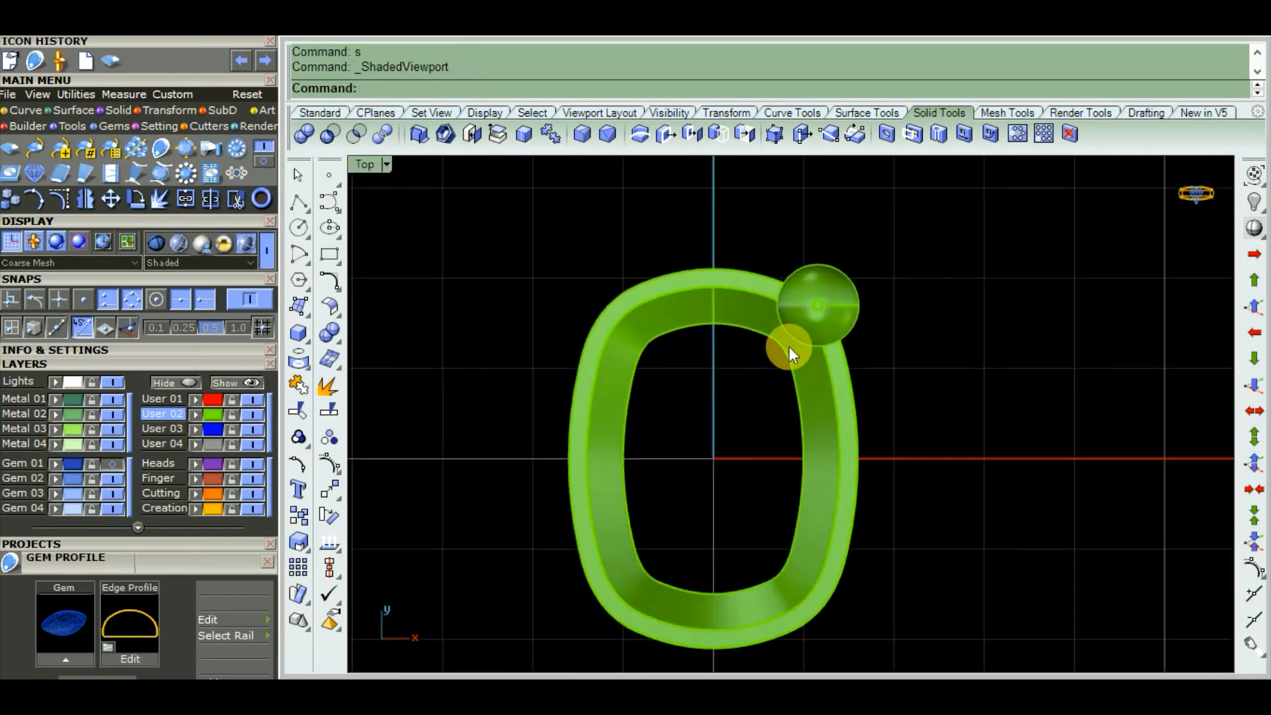
- Mirror a copy of the corner prong across the vertical axis through the origin, onto the bezel's upper-left corner
left_click(836, 313)
scroll(844, 391, "down", 2)
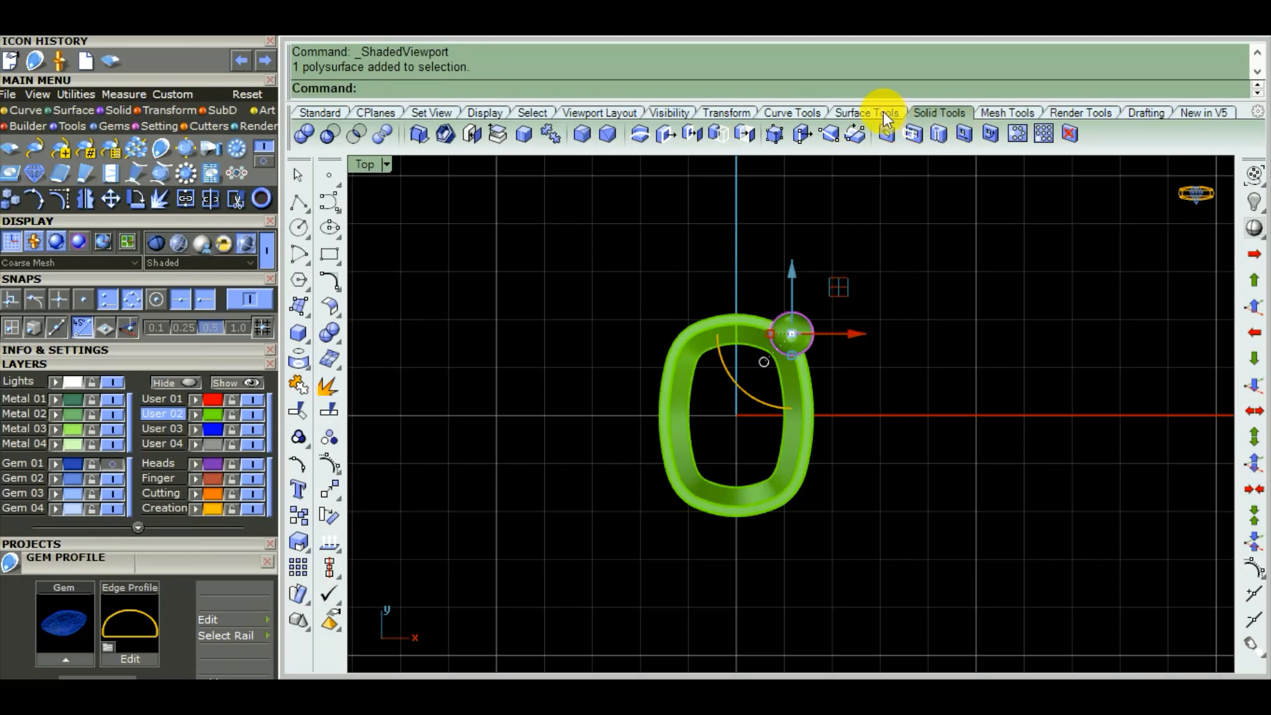
left_click(722, 113)
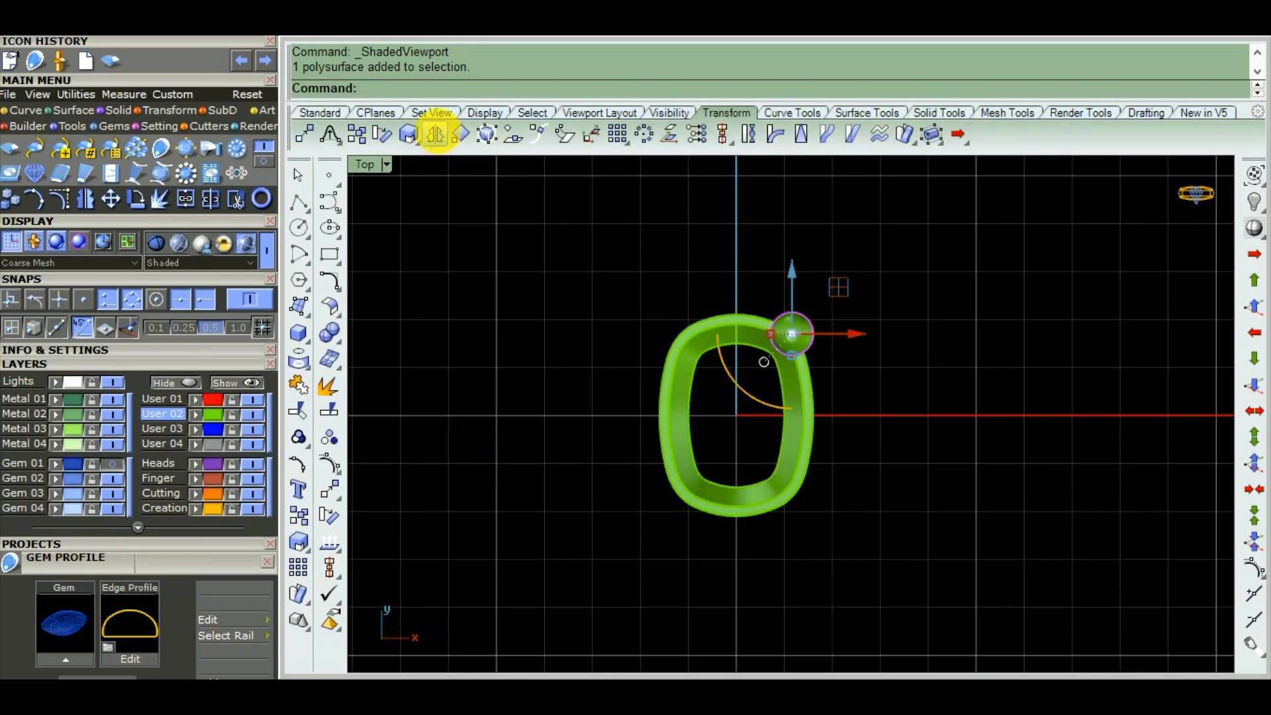
left_click(435, 134)
type("0")
key("Return")
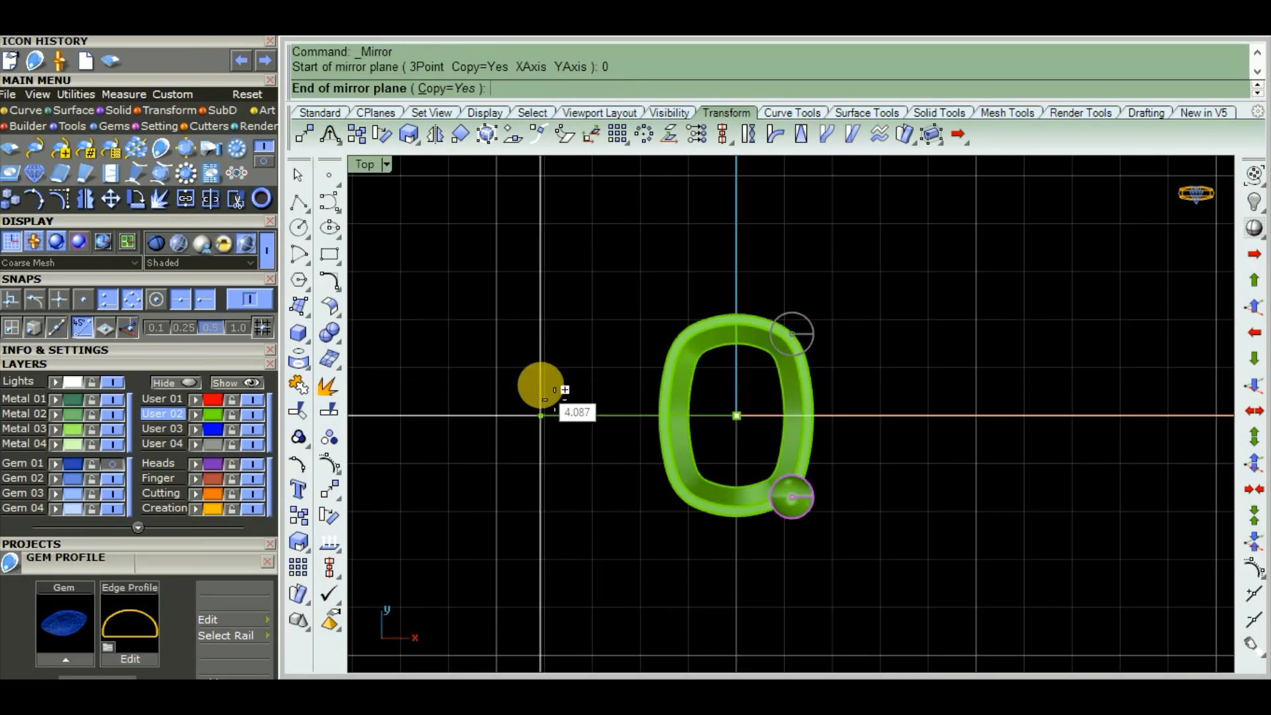
left_click(728, 233)
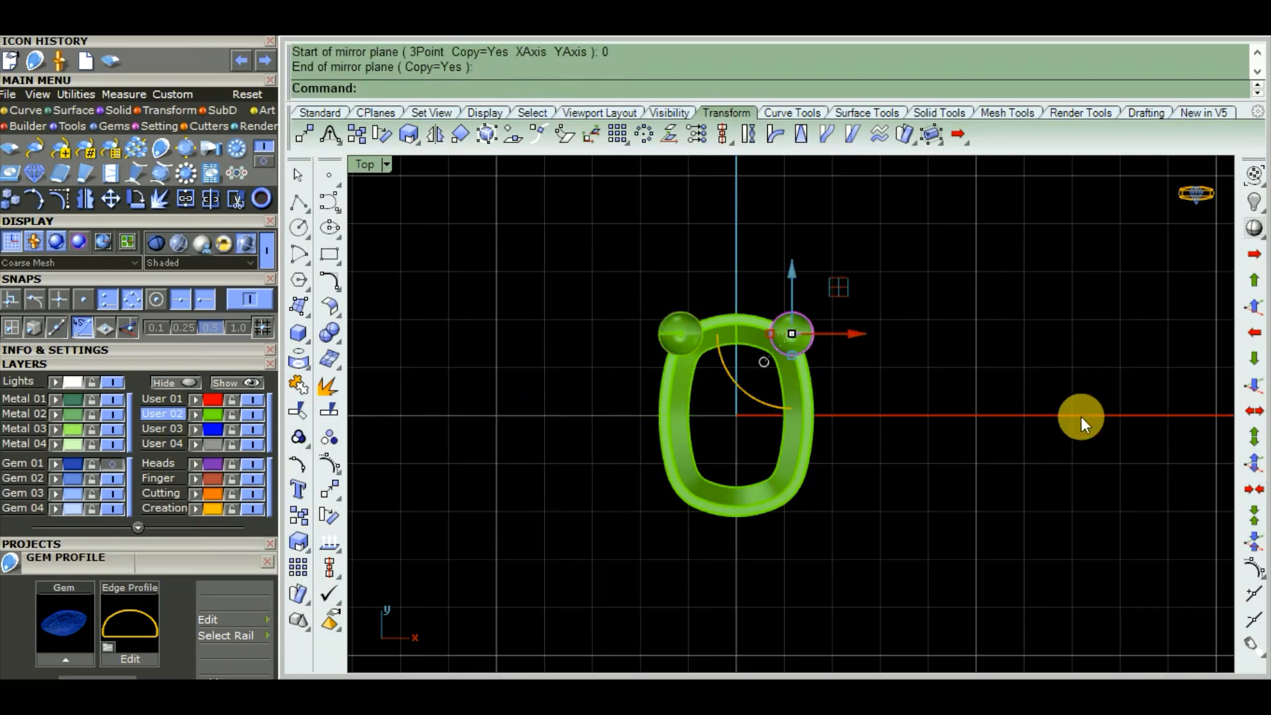
- Mirror copies of both upper prongs across the horizontal axis through the origin, onto the bezel's lower corners
left_click(675, 328, "shift")
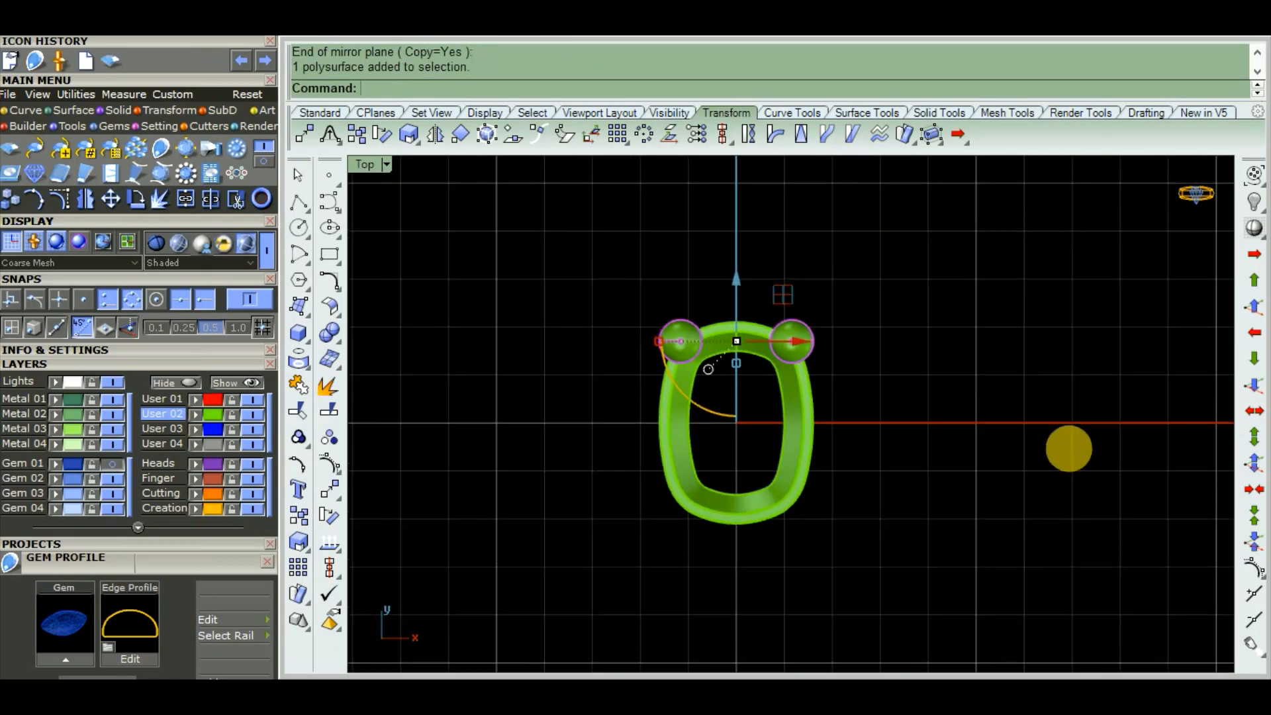
left_click(436, 134)
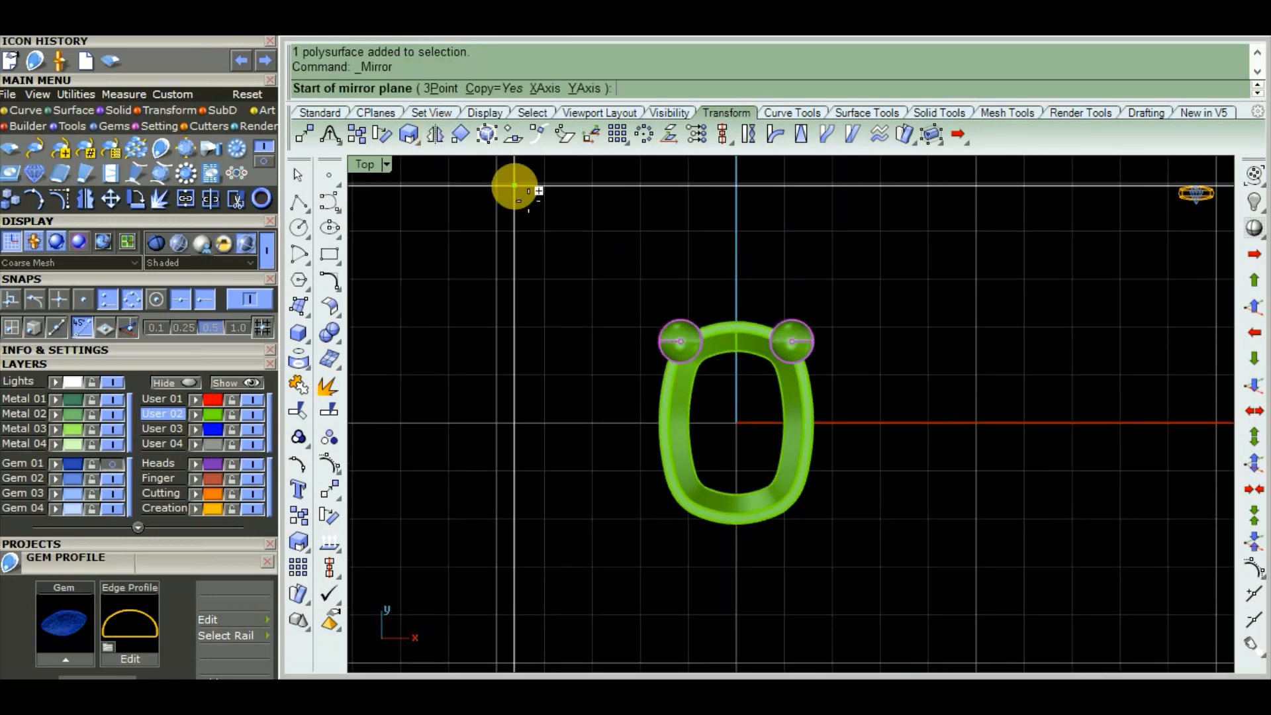
type("0")
key("Return")
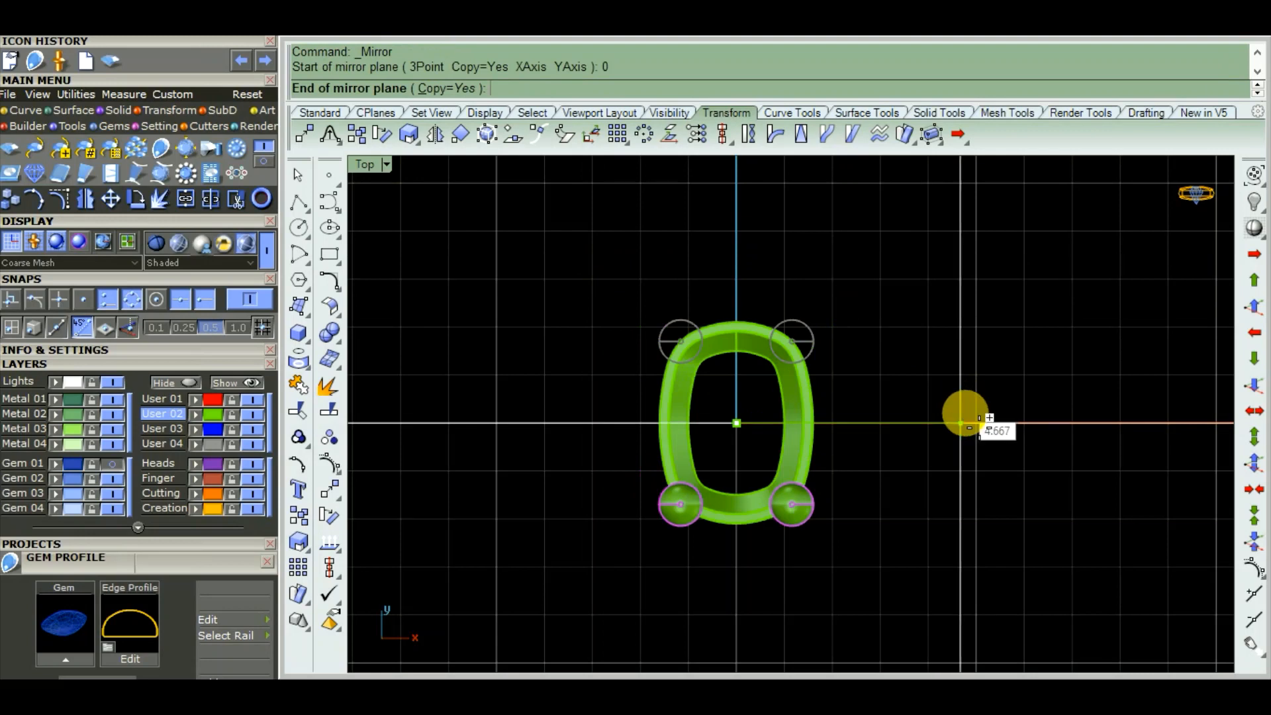
left_click(940, 426)
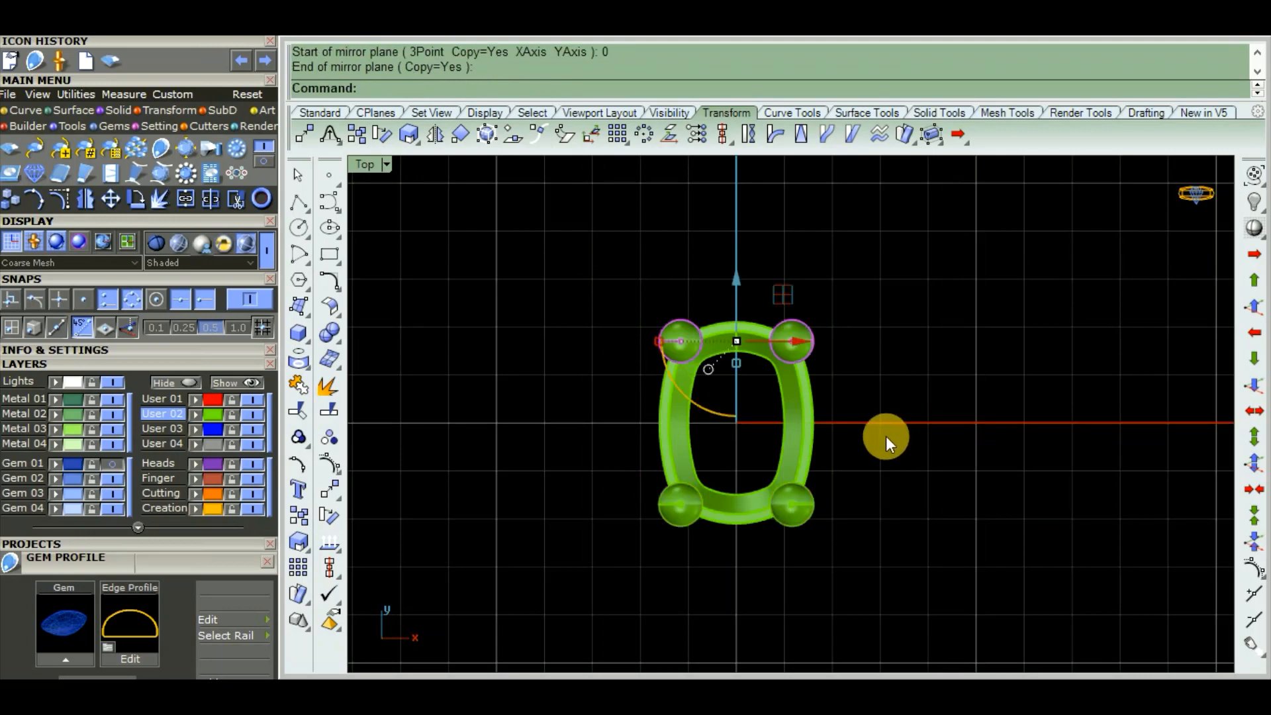
- Select all four prongs, examine them around the bezel in the Perspective viewport, and clear the selection
left_click(775, 497, "shift")
left_click(676, 510, "shift")
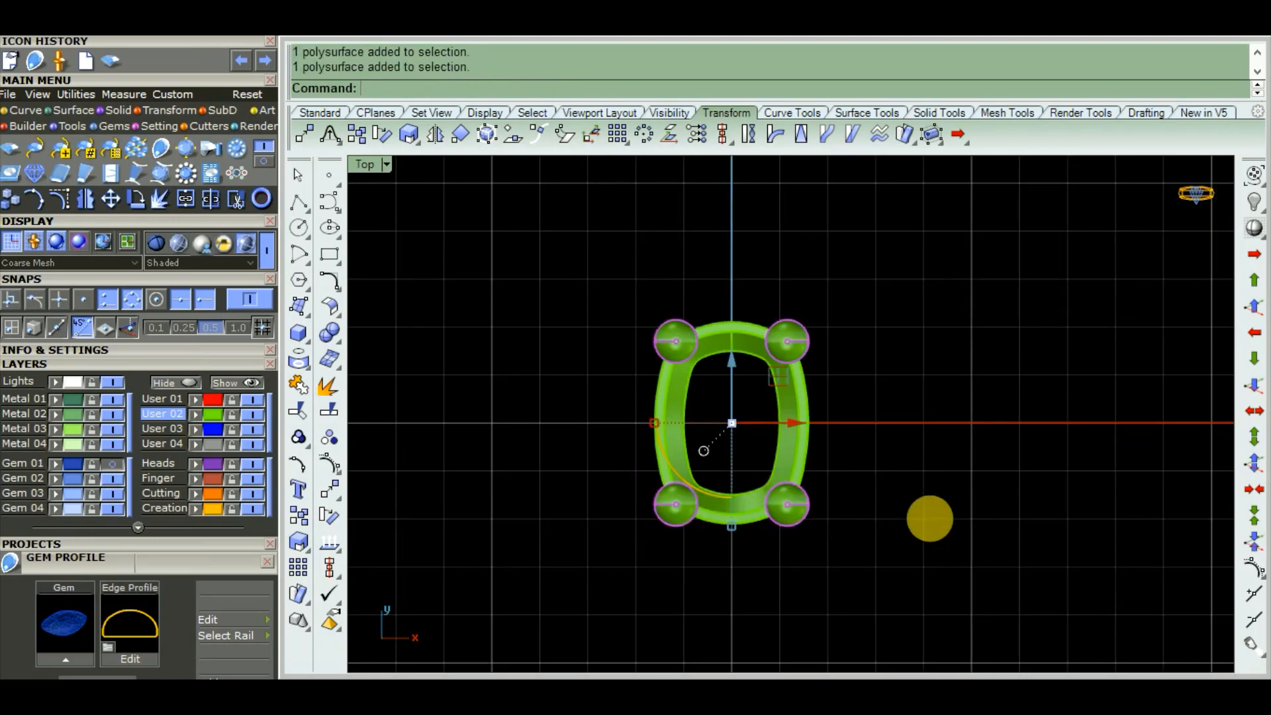
right_click_drag(960, 510, 917, 519)
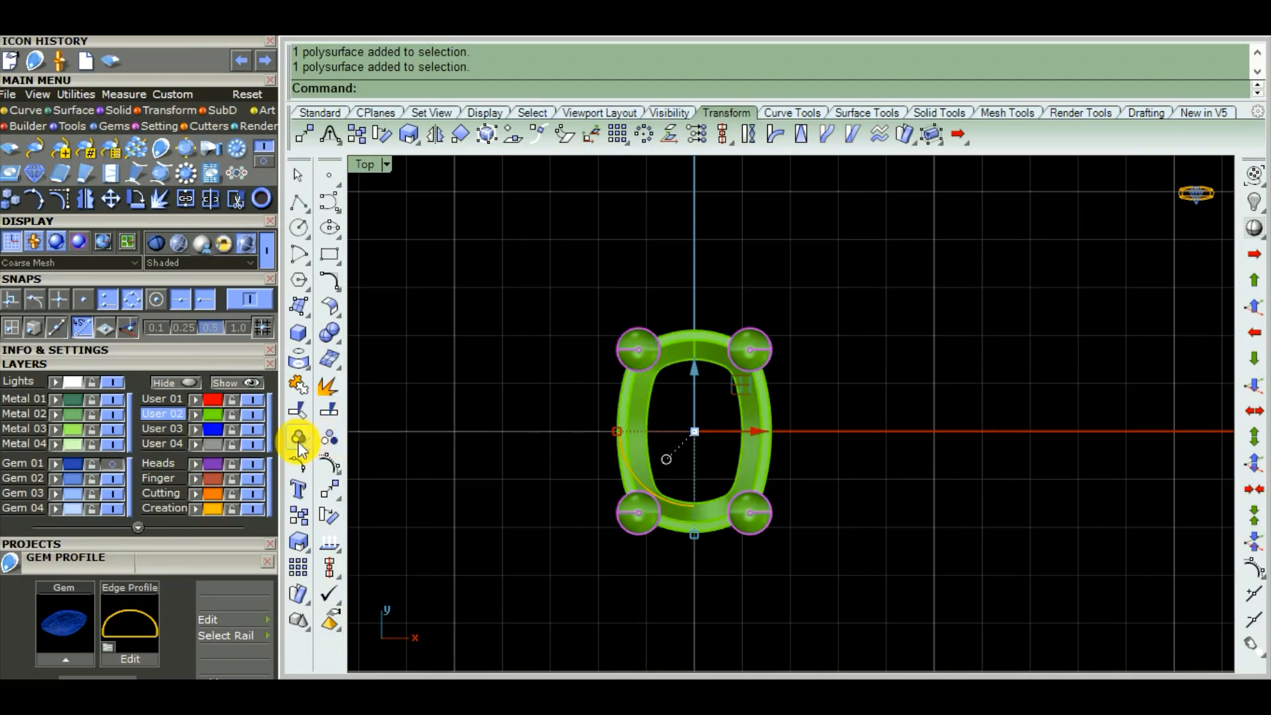
key("ctrl+F4")
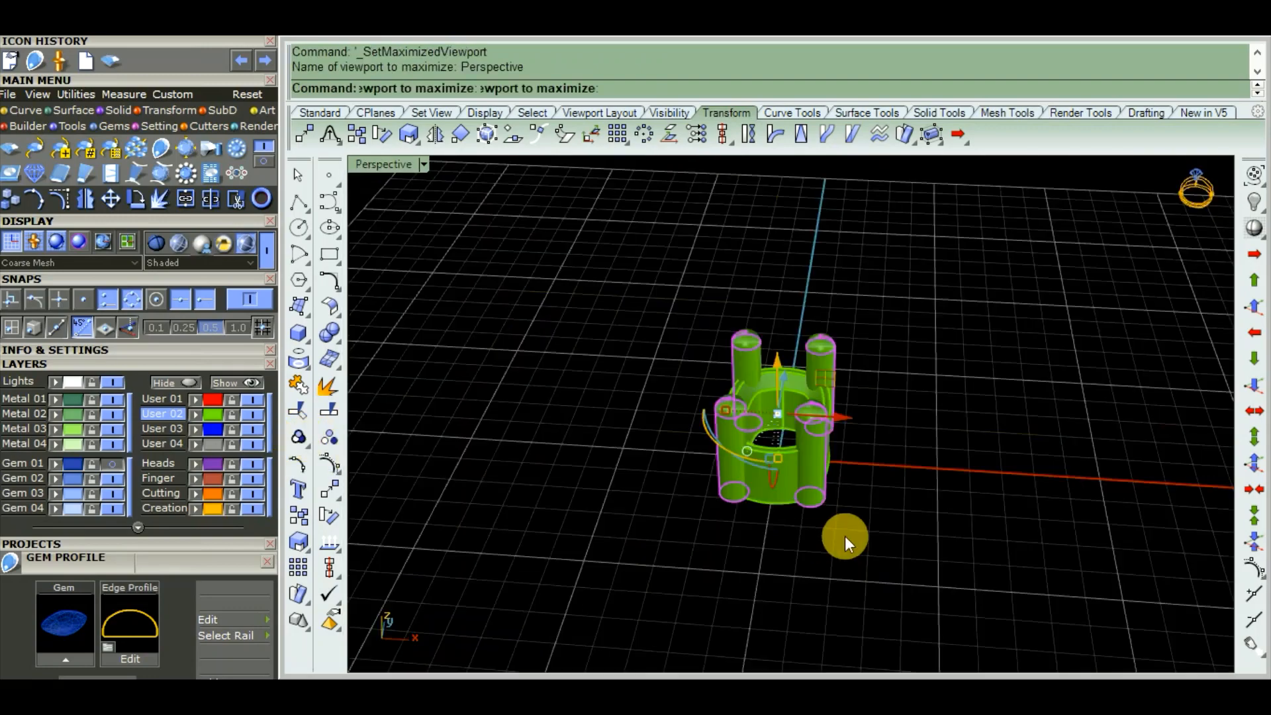
right_click_drag(845, 535, 740, 527)
key("Escape")
scroll(747, 417, "up", 8)
scroll(747, 414, "down", 8)
- In the Right viewport, show the Gem 01 layer and move the diamond straight up onto the bezel's chamfered seat between the prongs
key("ctrl+F3")
scroll(785, 411, "down", 3)
scroll(785, 411, "up", 3)
scroll(749, 503, "up", 4)
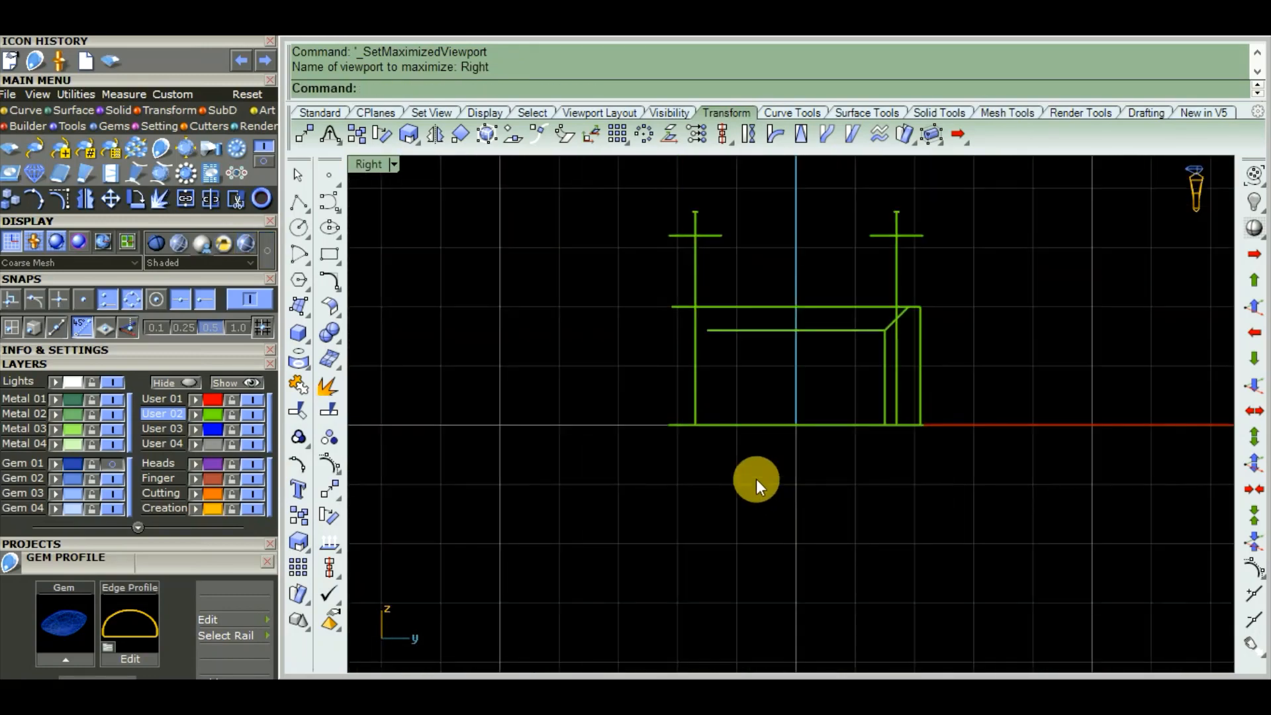
scroll(777, 494, "down", 1)
right_click_drag(658, 551, 710, 571)
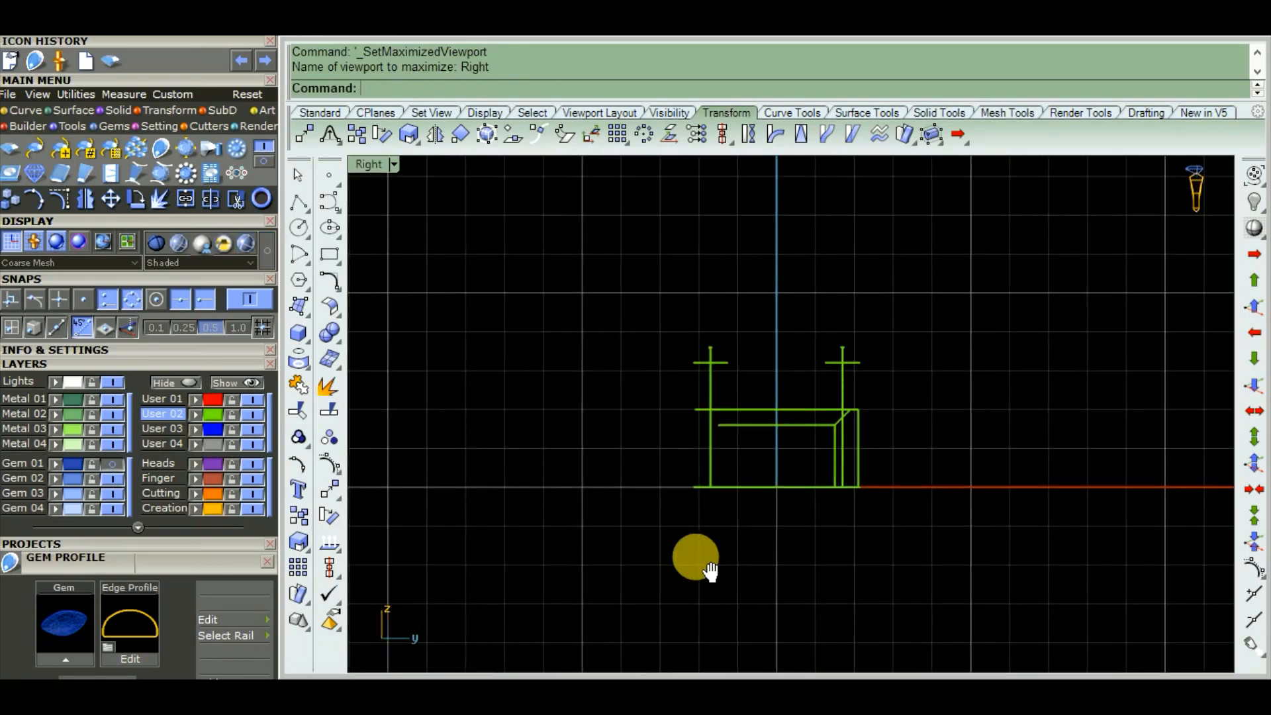
left_click(111, 467)
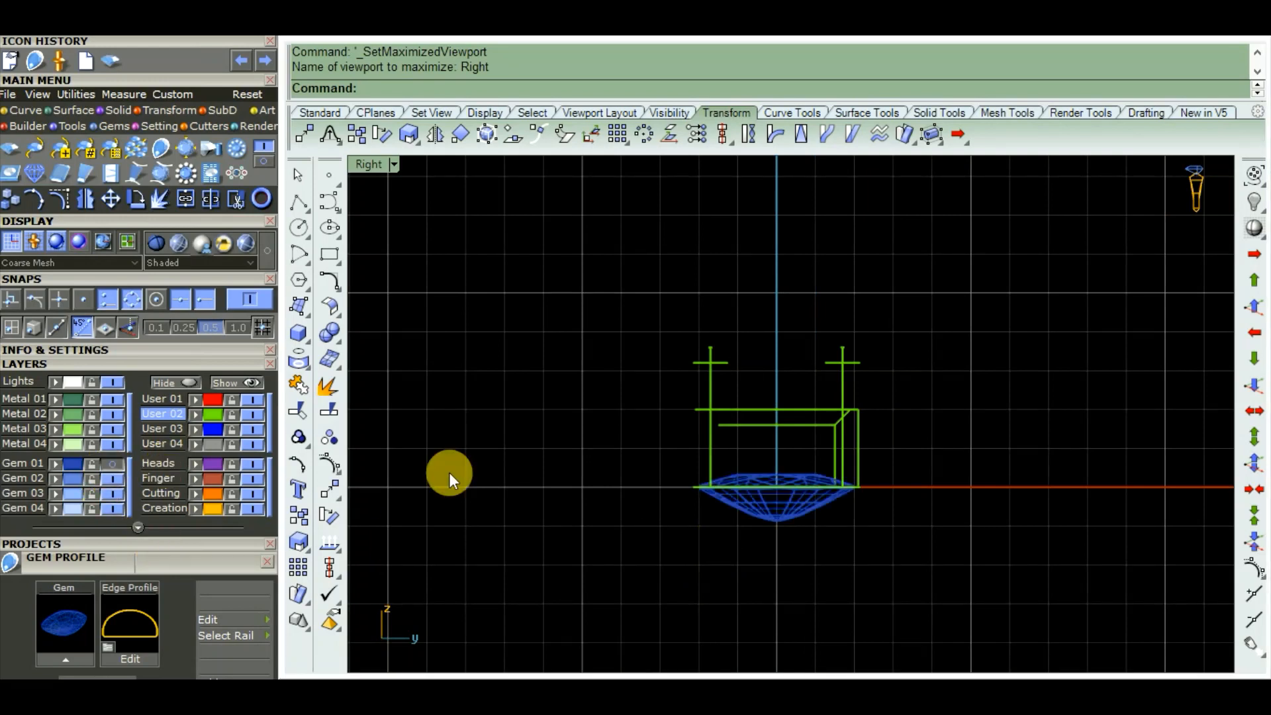
left_click(778, 510)
left_click_drag(773, 439, 777, 345)
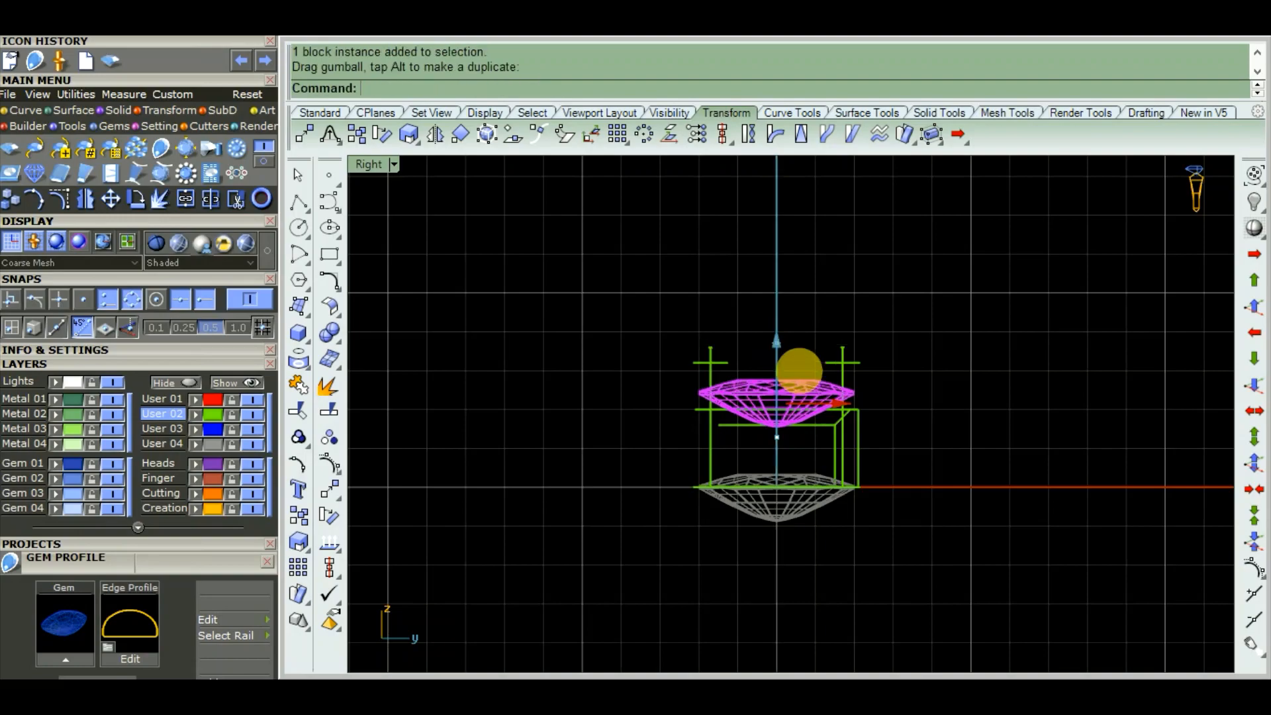
- Deselect the diamond and examine how it sits on the bezel between the four prongs in the Perspective viewport
key("ctrl+F4")
key("Escape")
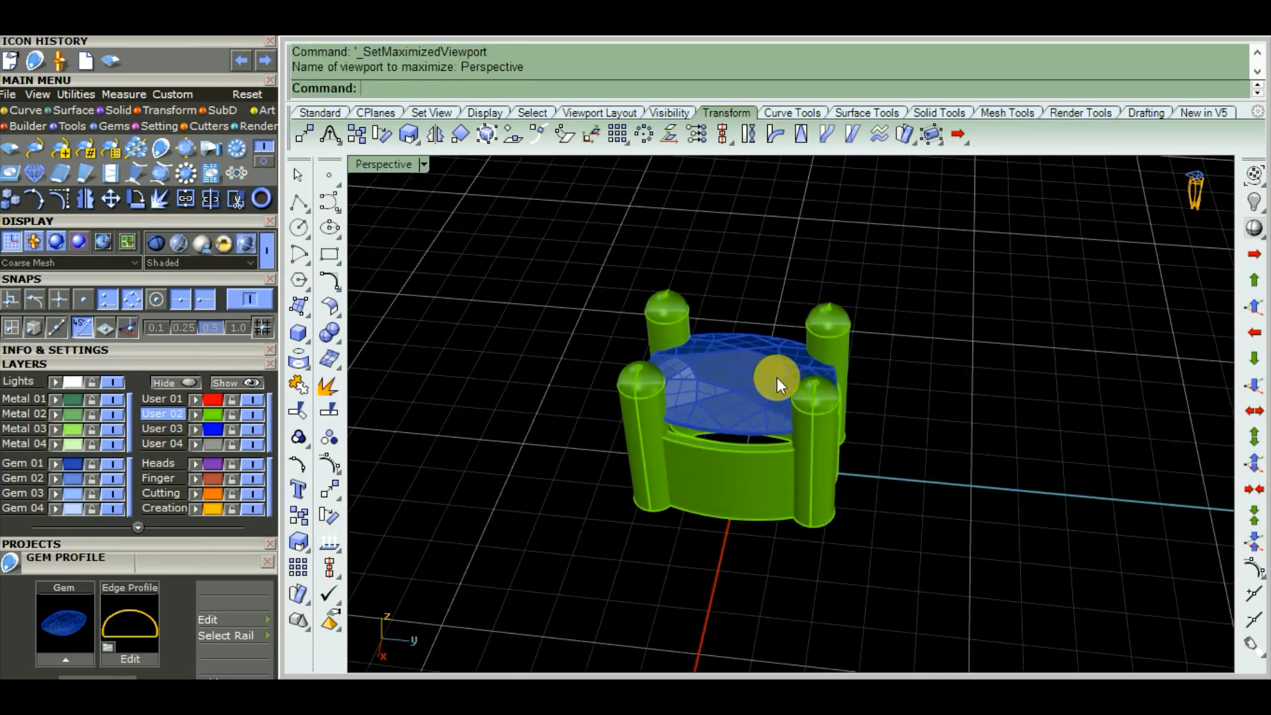
right_click_drag(753, 386, 902, 534)
scroll(748, 378, "up", 5)
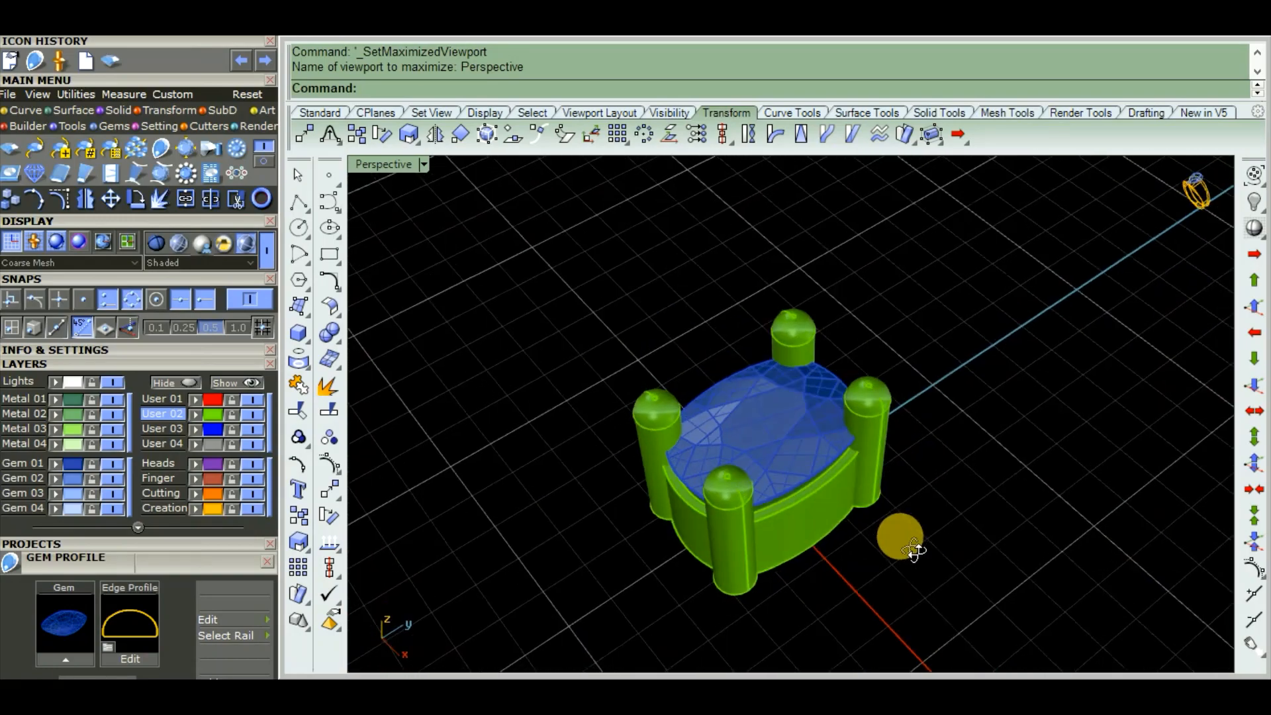
scroll(816, 463, "up", 5)
scroll(816, 463, "down", 4)
right_click_drag(816, 463, 755, 499)
scroll(880, 407, "up", 5)
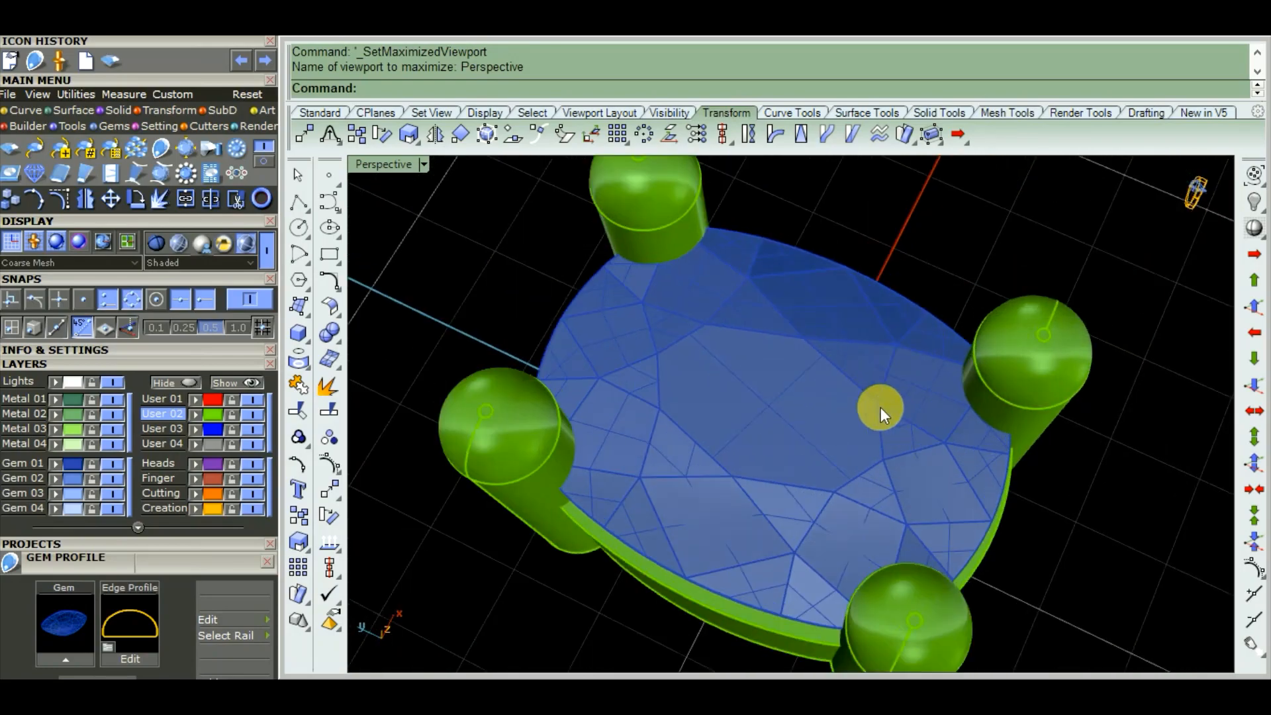
- Open the Gem Cutter builder and load the cushion diamond as its gem to preview a cutter around the stone
scroll(881, 408, "down", 5)
right_click_drag(880, 408, 719, 335)
scroll(759, 396, "up", 5)
scroll(719, 335, "up", 5)
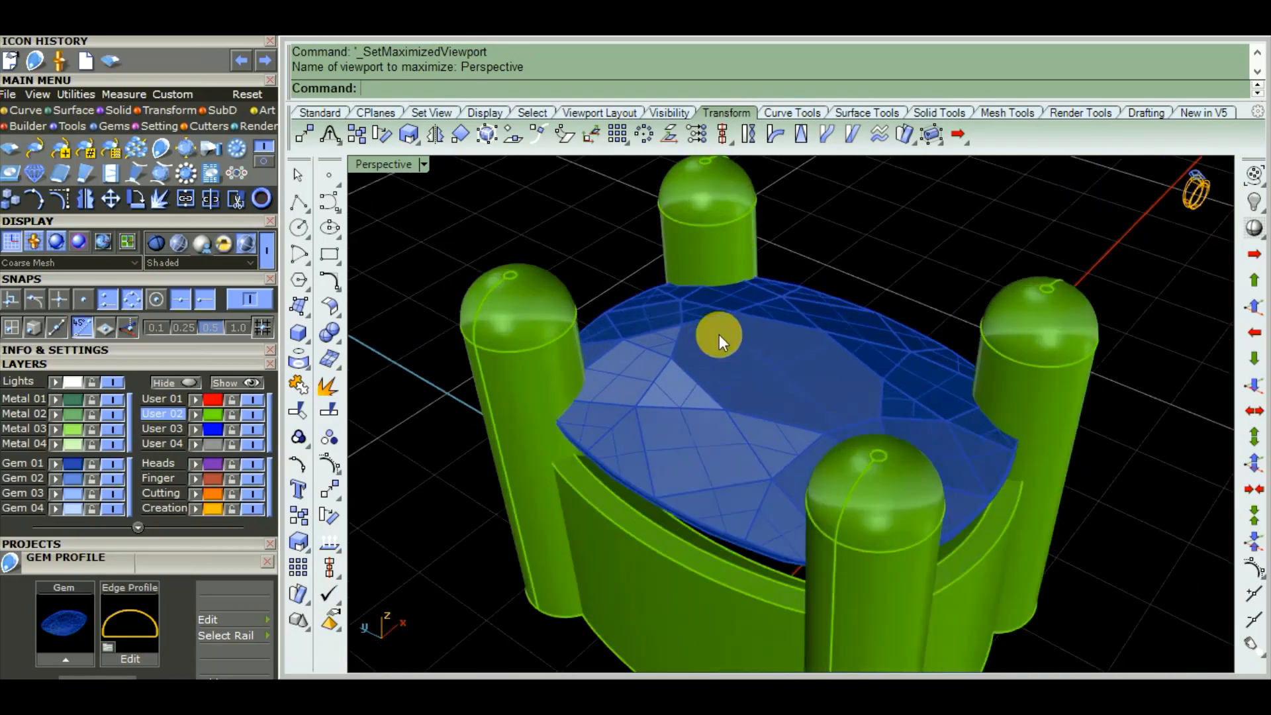
scroll(719, 335, "down", 5)
right_click_drag(749, 419, 666, 413)
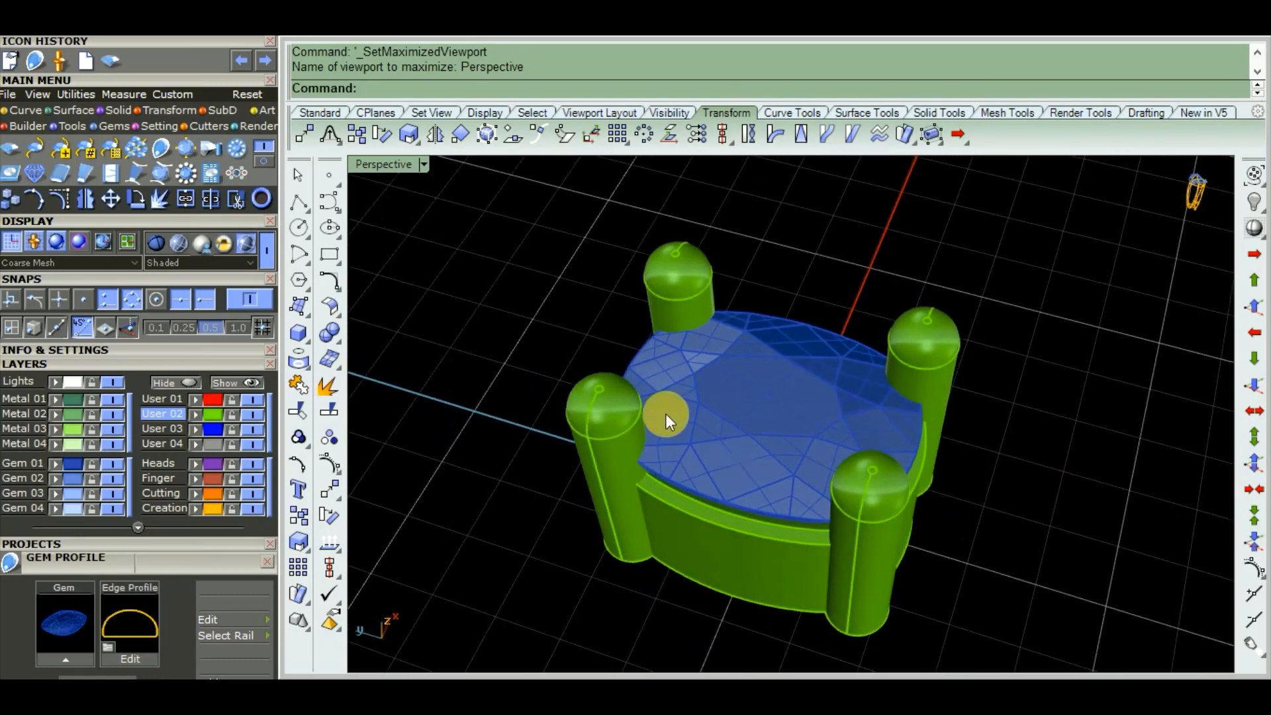
left_click(216, 125)
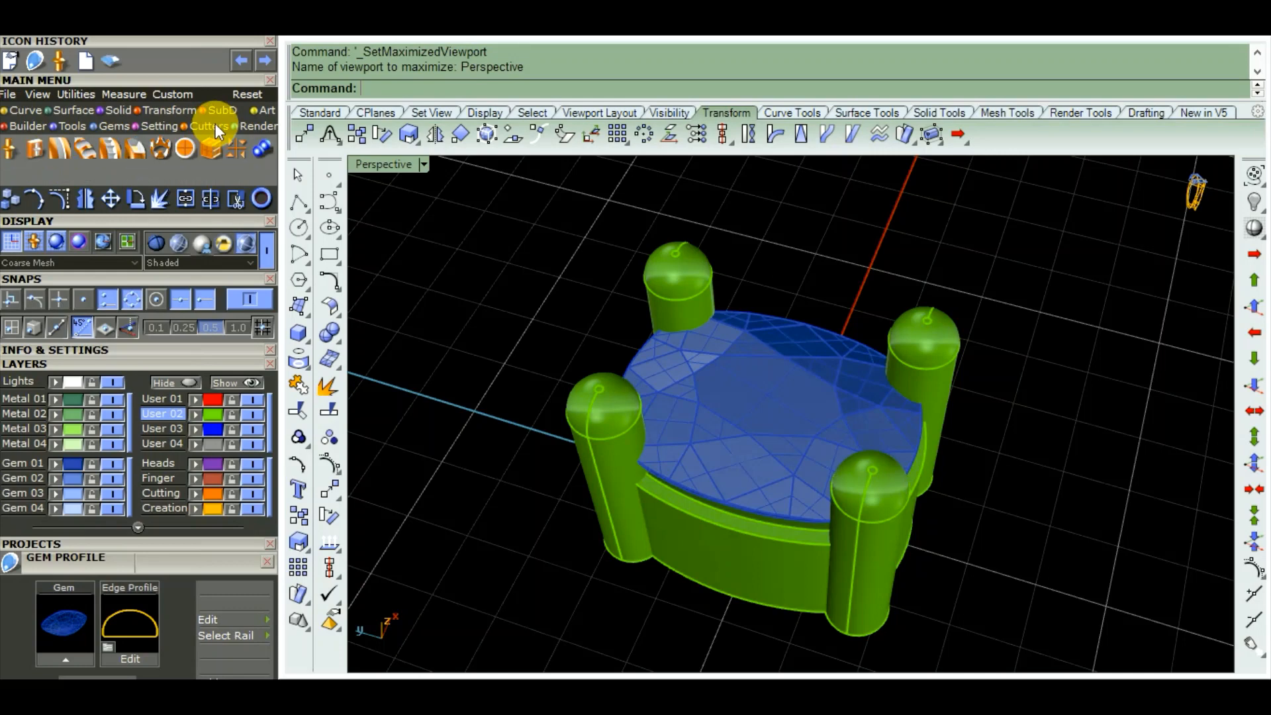
left_click(10, 151)
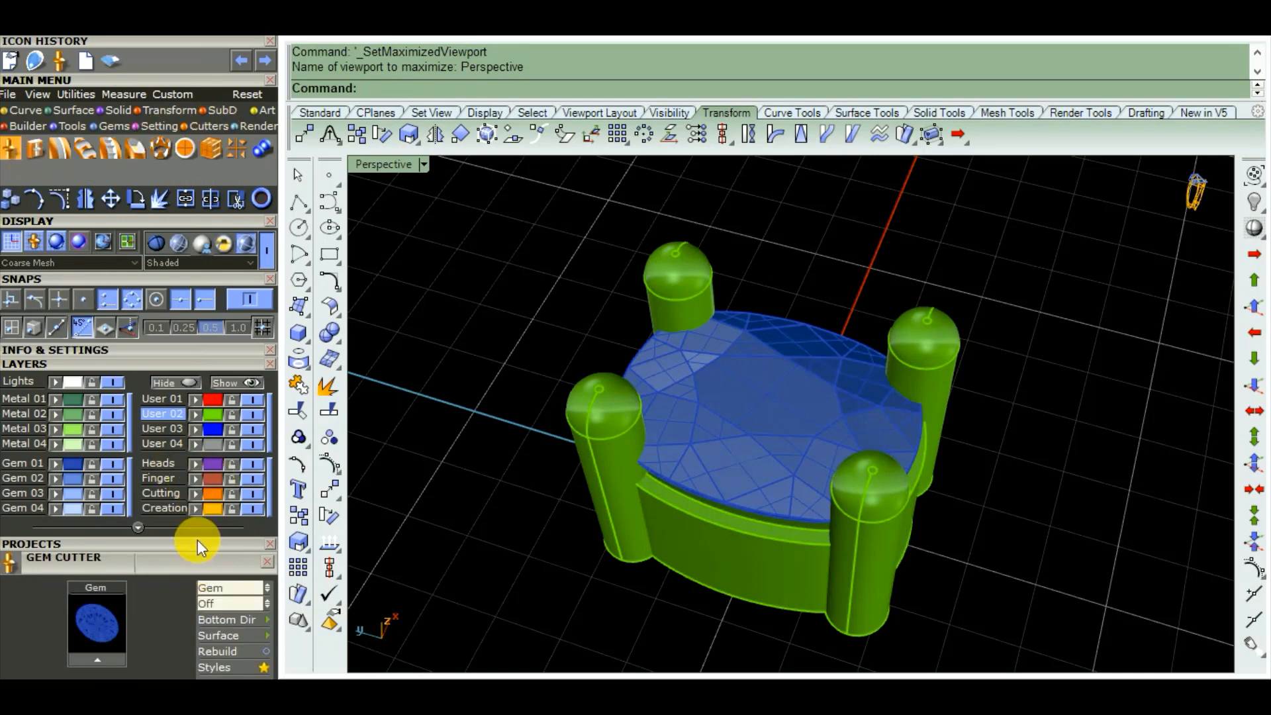
left_click_drag(198, 559, 204, 377)
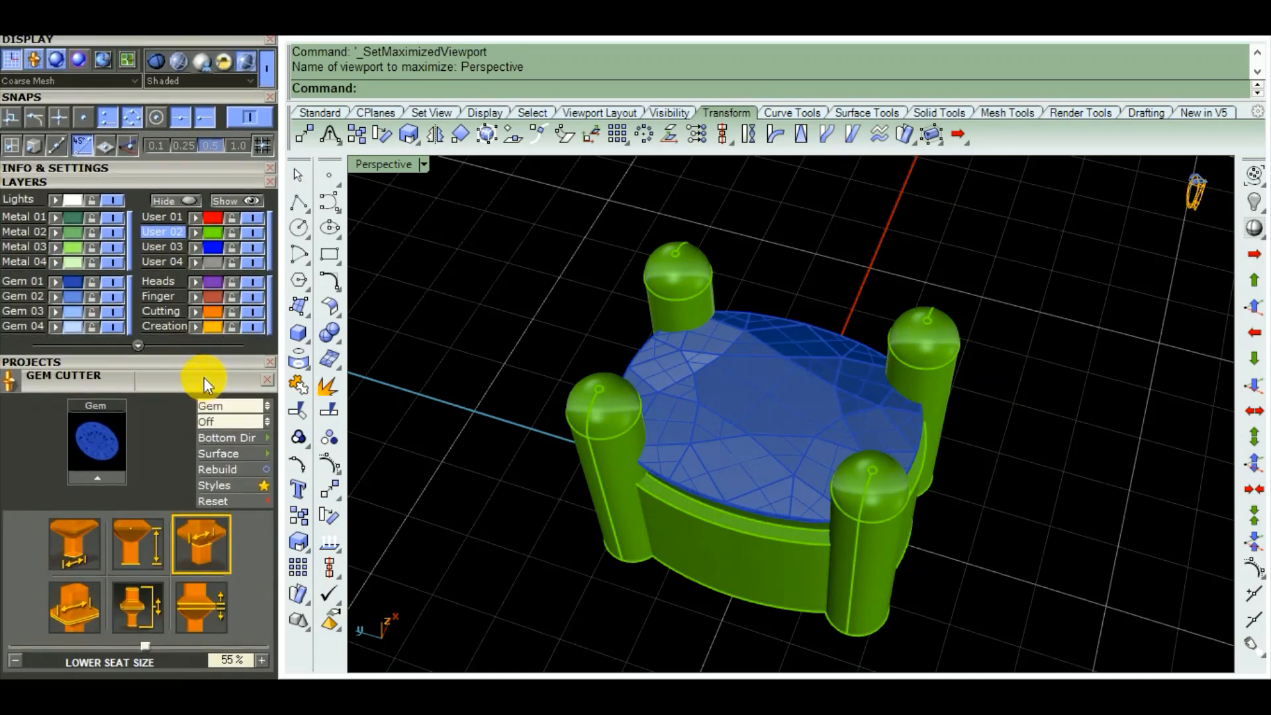
left_click(775, 452)
left_click(90, 474)
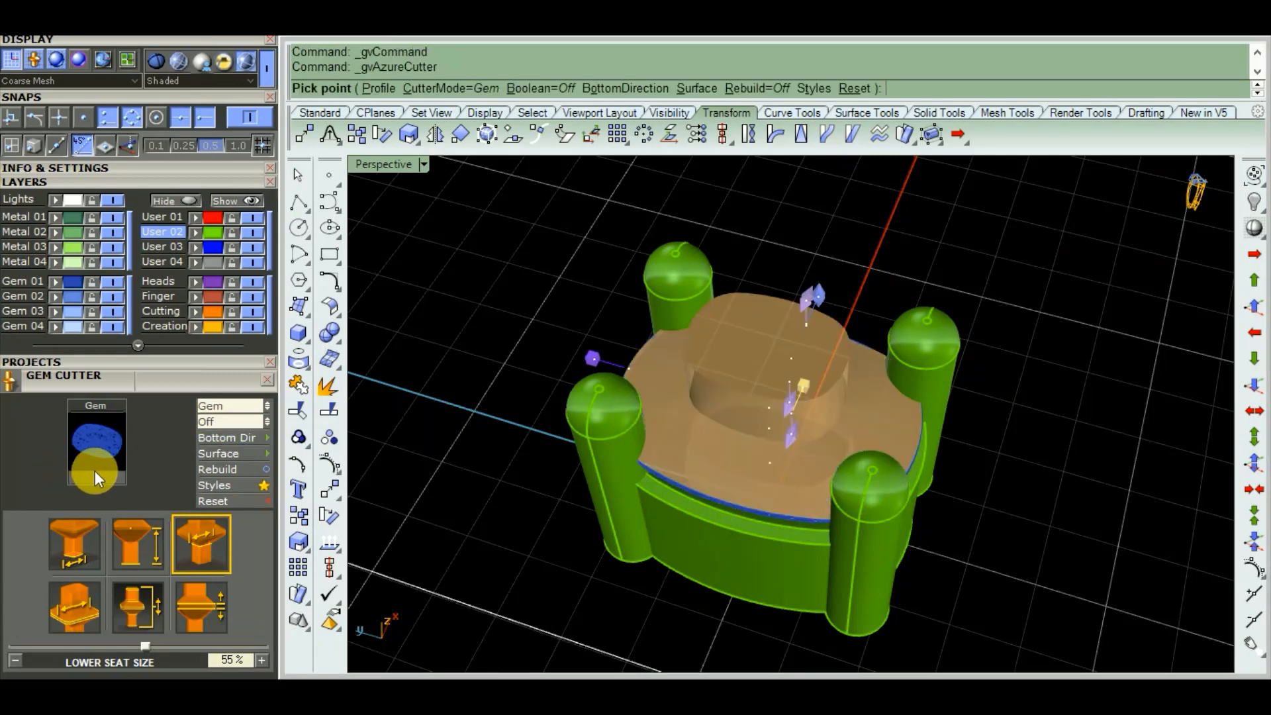
- Set the cutter's lower taper to 60% and create the gem cutter around the diamond
left_click(71, 543)
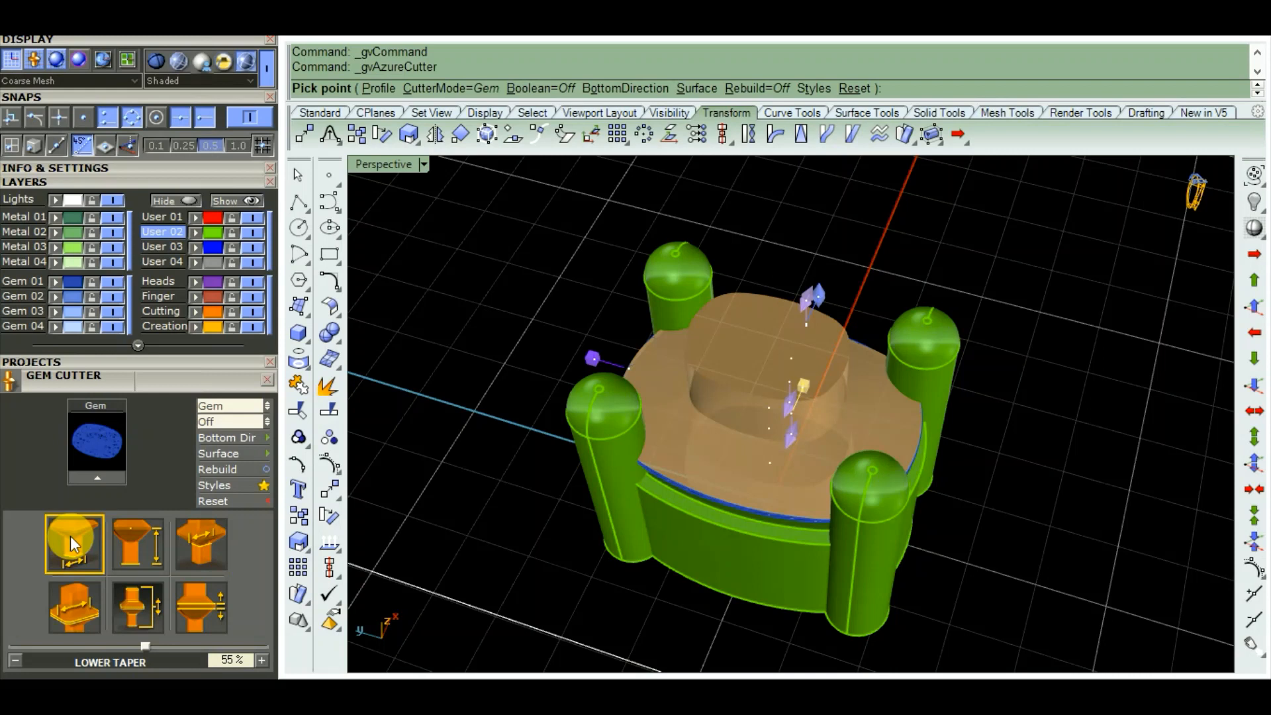
left_click(196, 535)
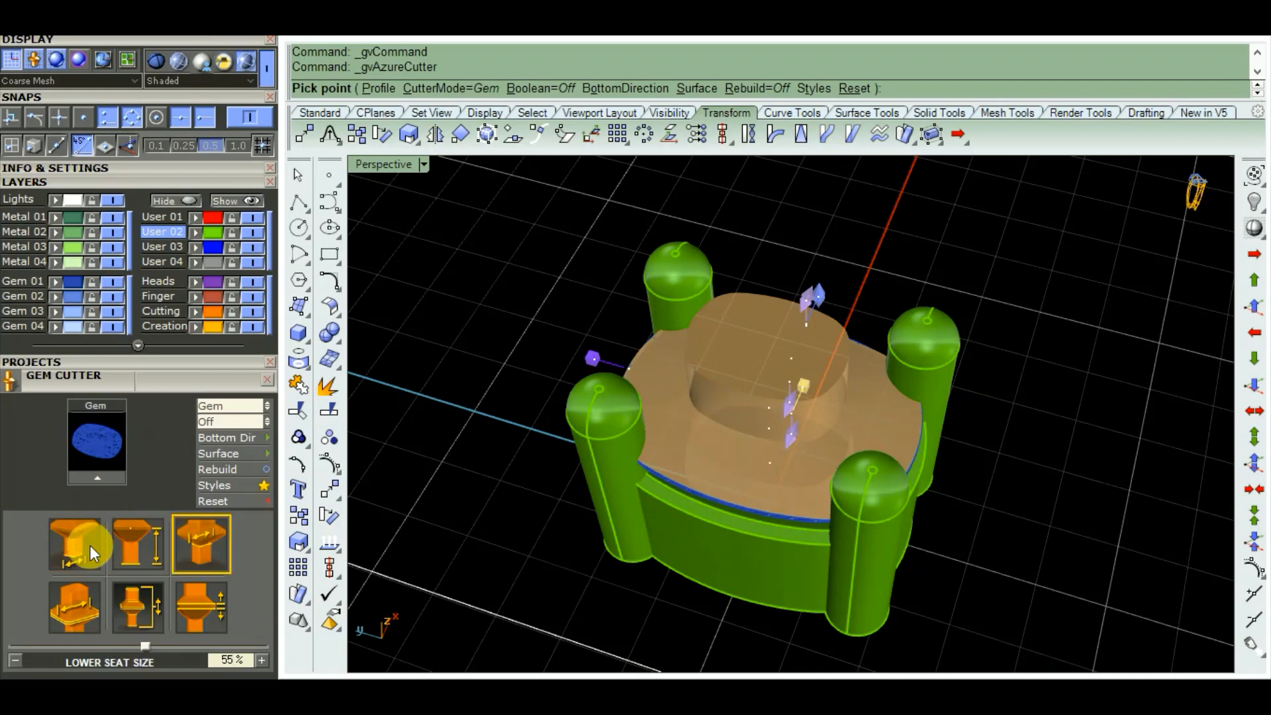
left_click(74, 544)
left_click(201, 546)
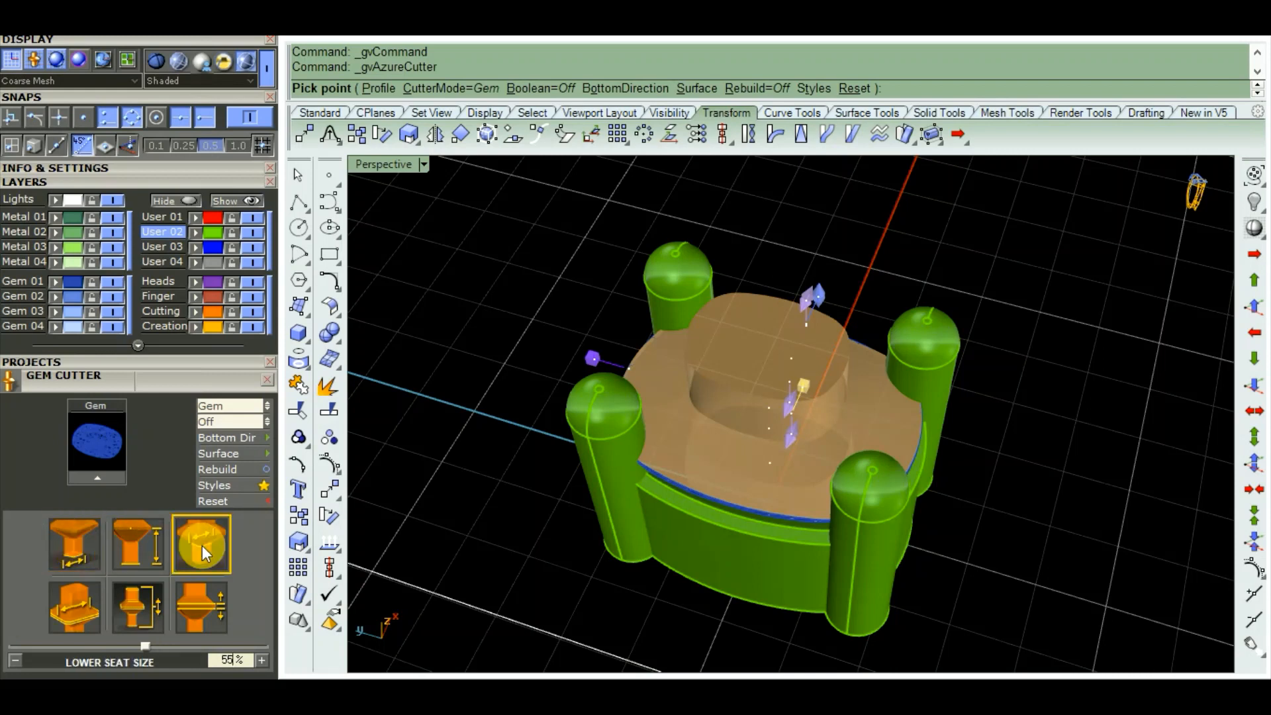
left_click(74, 543)
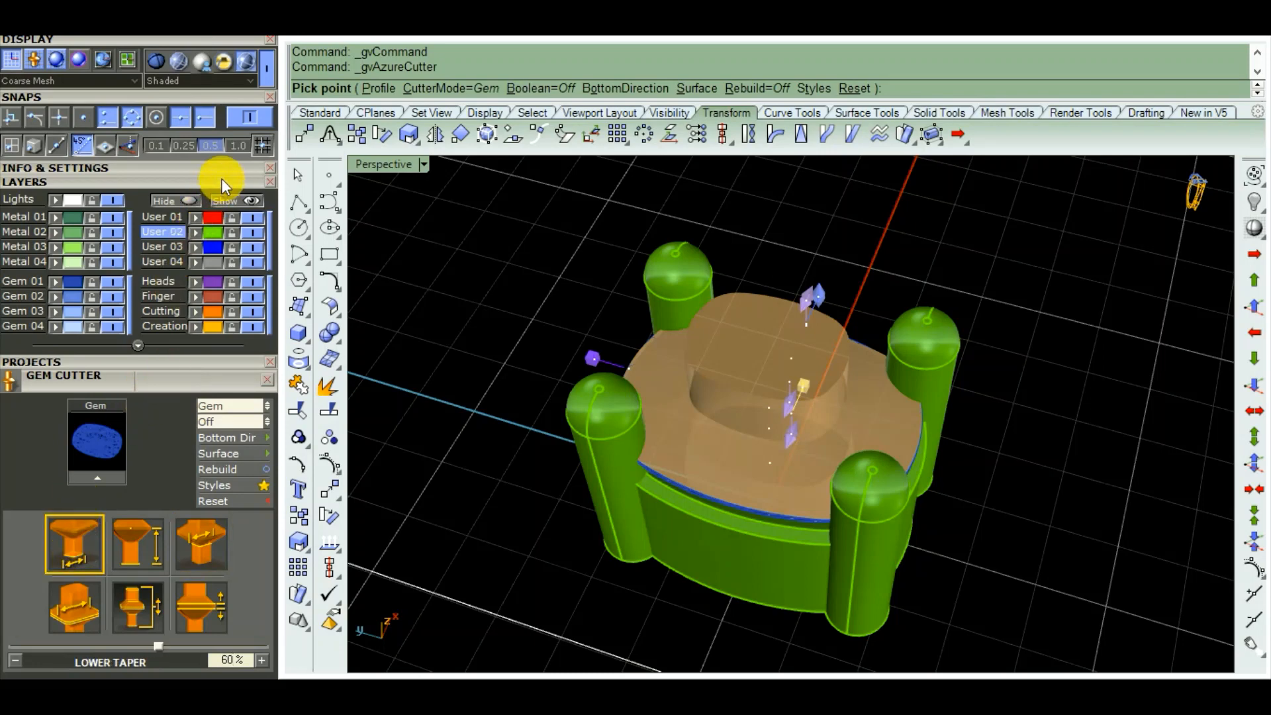
left_click_drag(212, 167, 231, 351)
right_click(1012, 376)
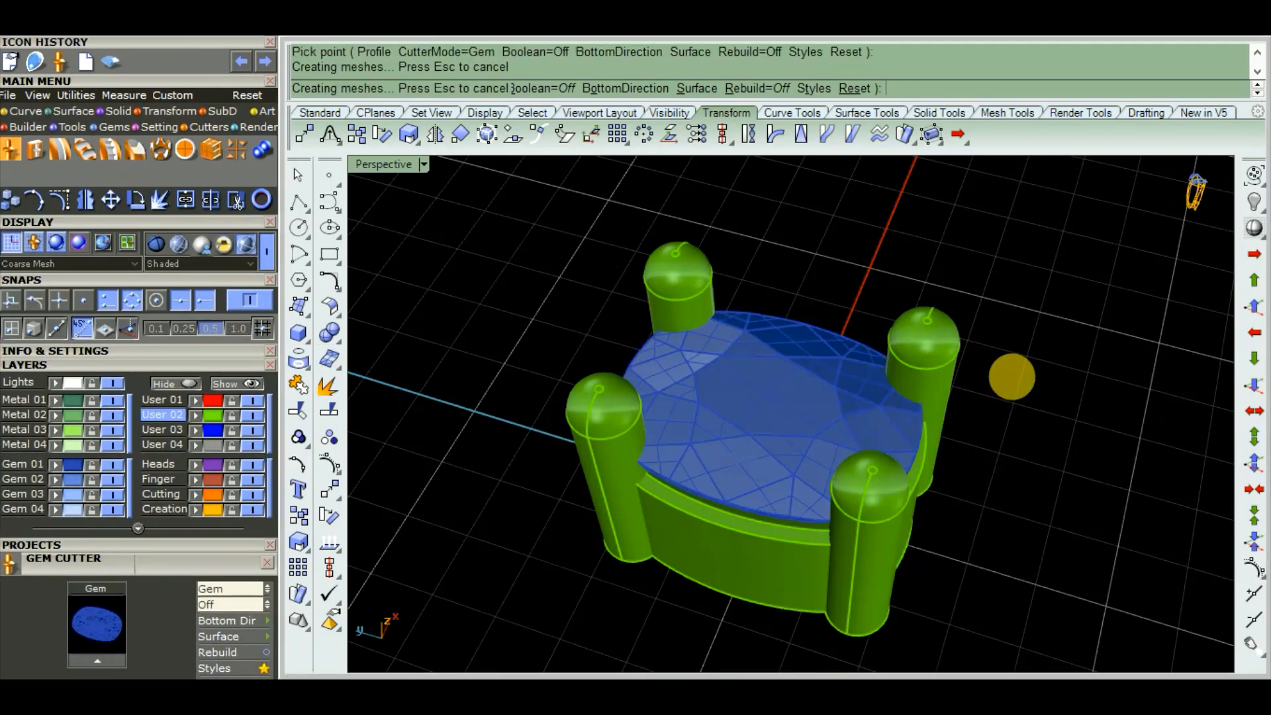
- Select the four prongs and subtract the gem cutter from them with Boolean Difference
right_click_drag(1044, 505, 614, 324)
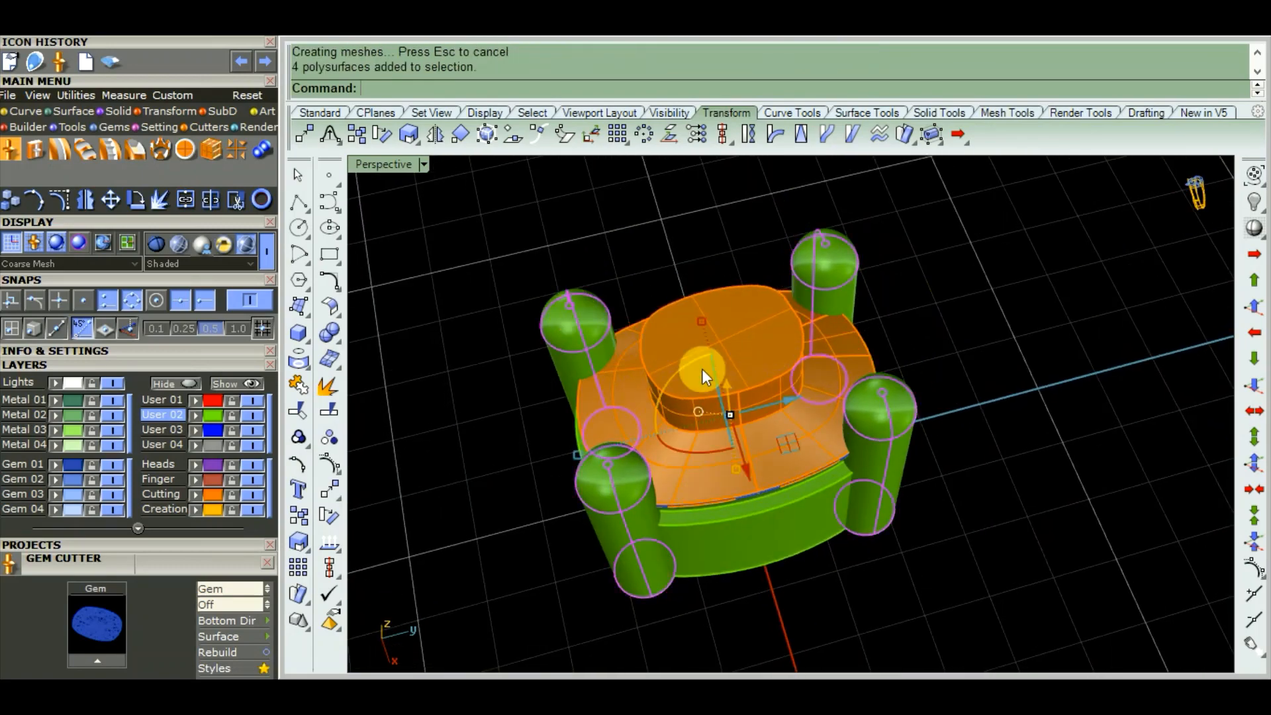
right_click_drag(702, 368, 580, 248)
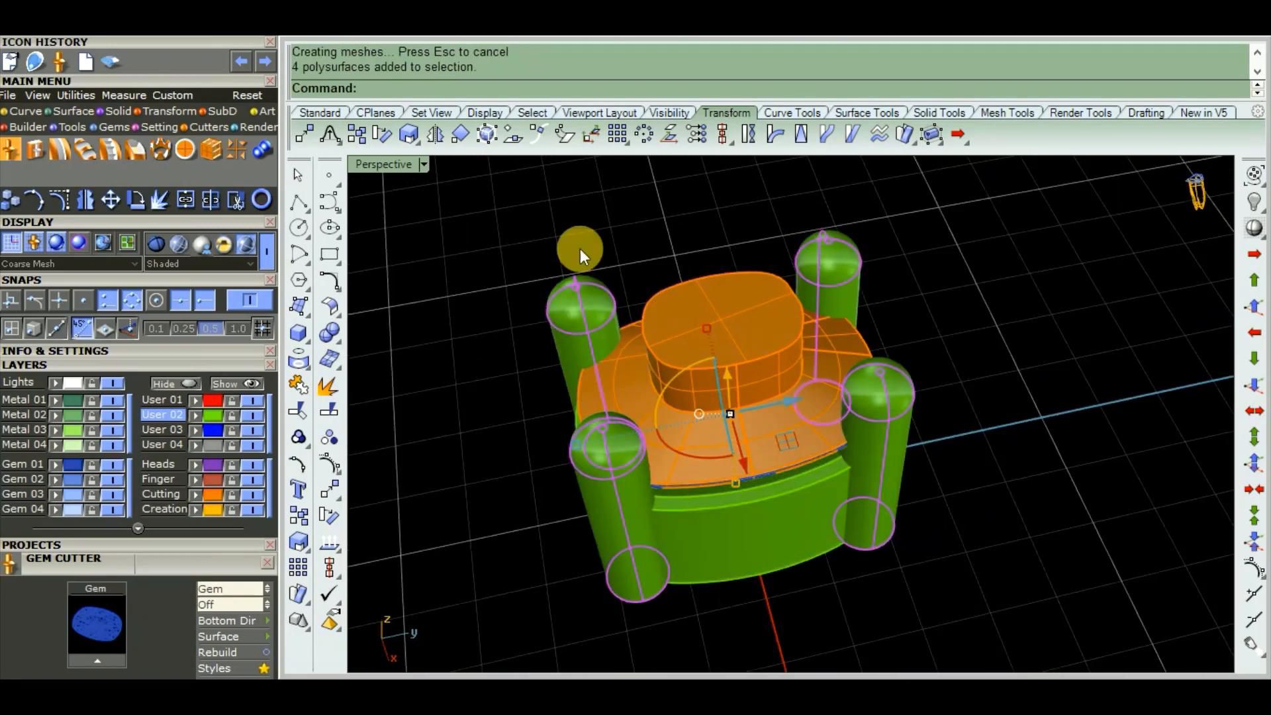
left_click(336, 339)
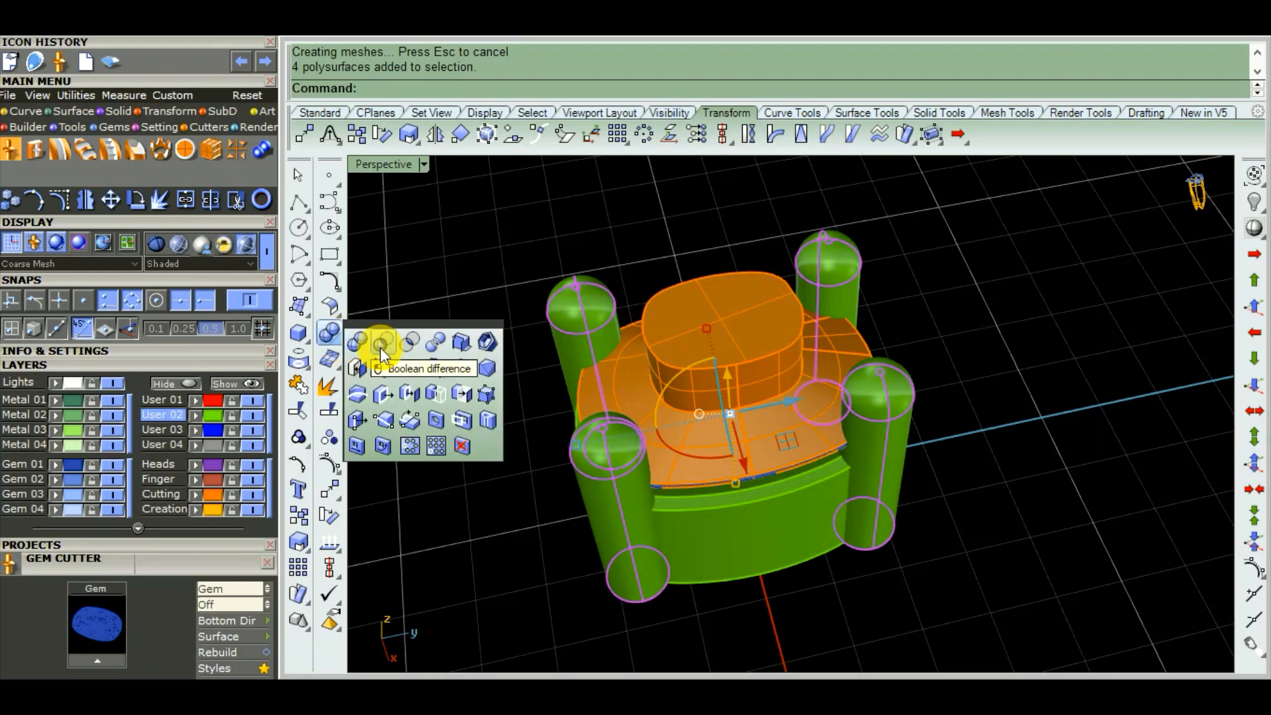
left_click(382, 351)
left_click(753, 354)
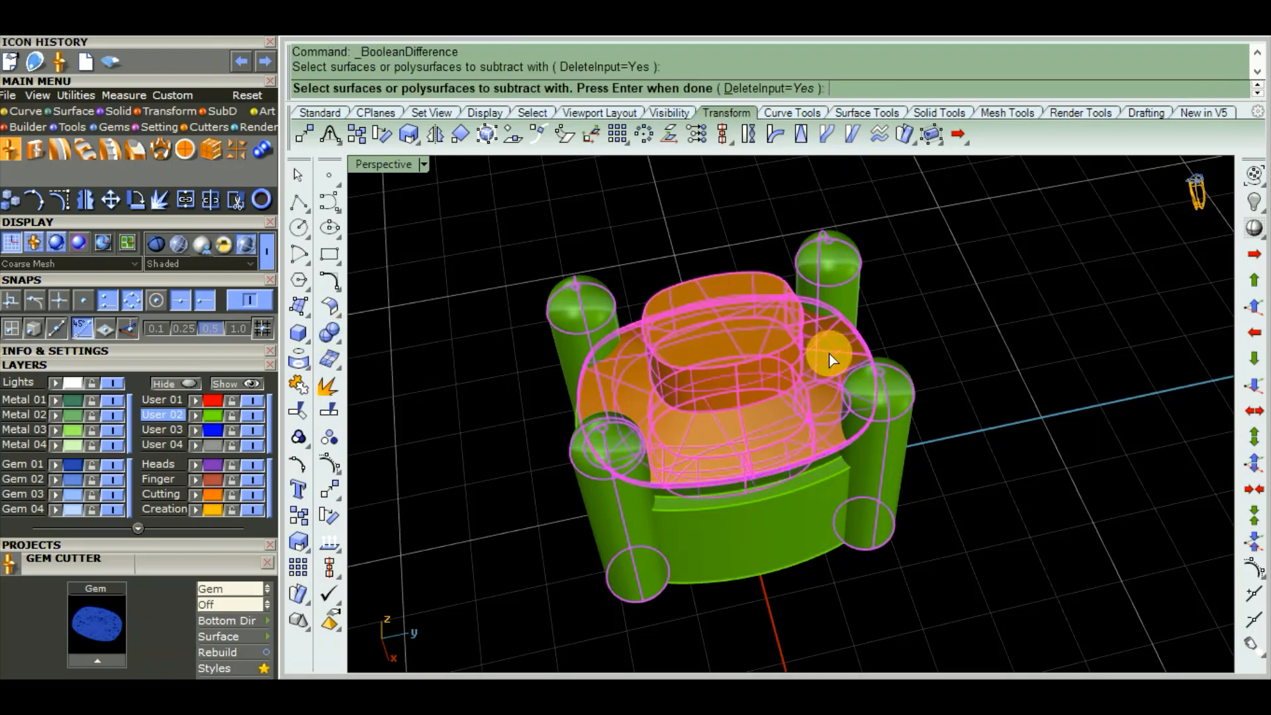
right_click(943, 363)
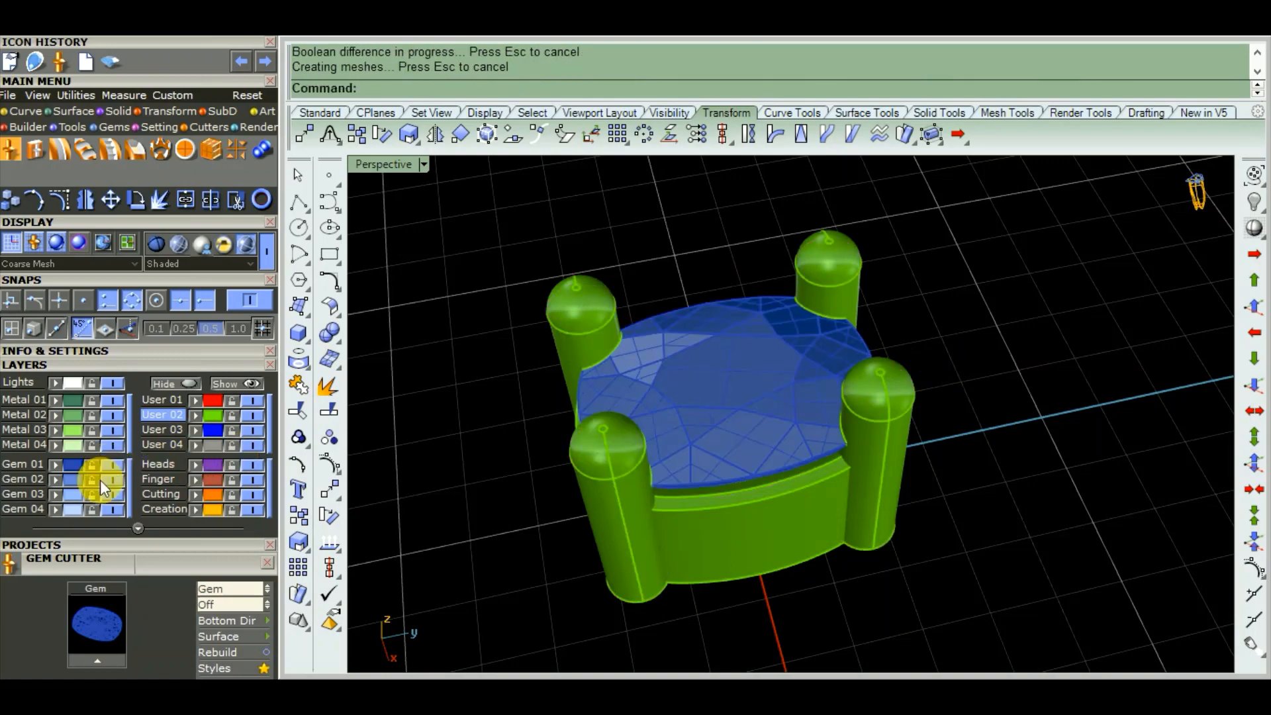
- Hide the Gem 01 layer, examine the seats cut into the prongs, and show the layer again
left_click(113, 466)
right_click_drag(915, 440, 720, 468)
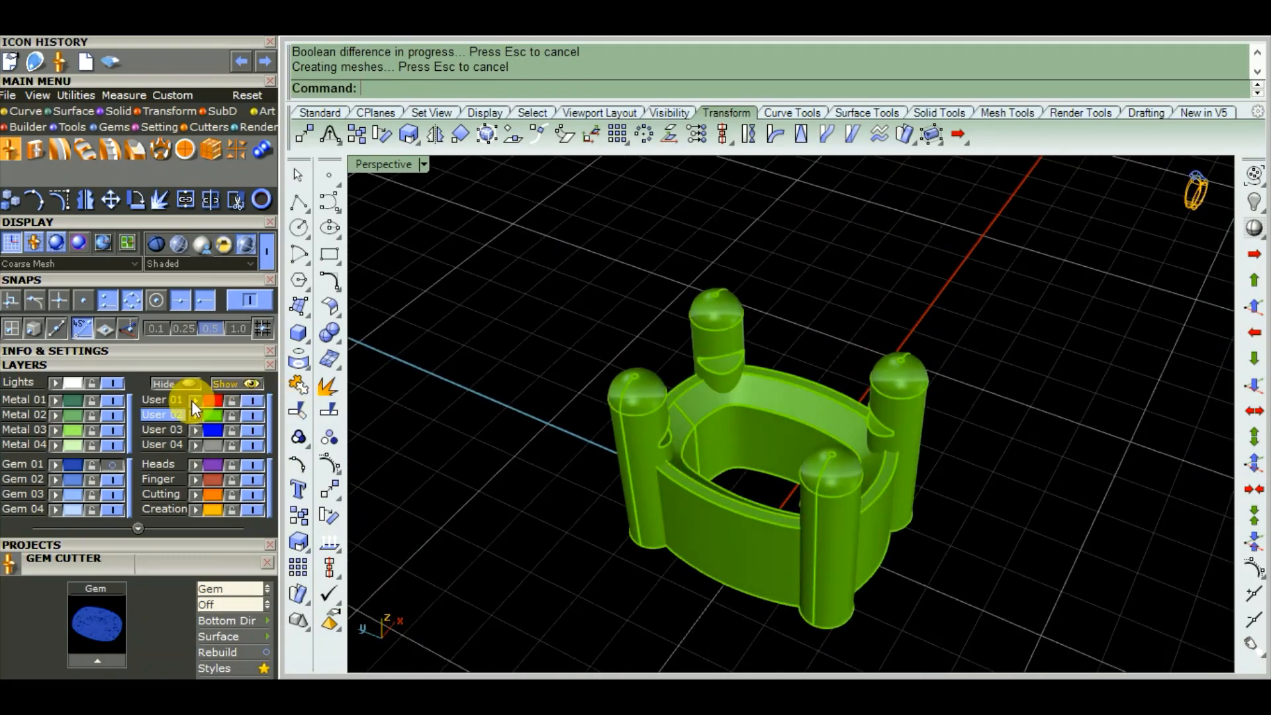
left_click(113, 465)
right_click_drag(613, 413, 697, 428)
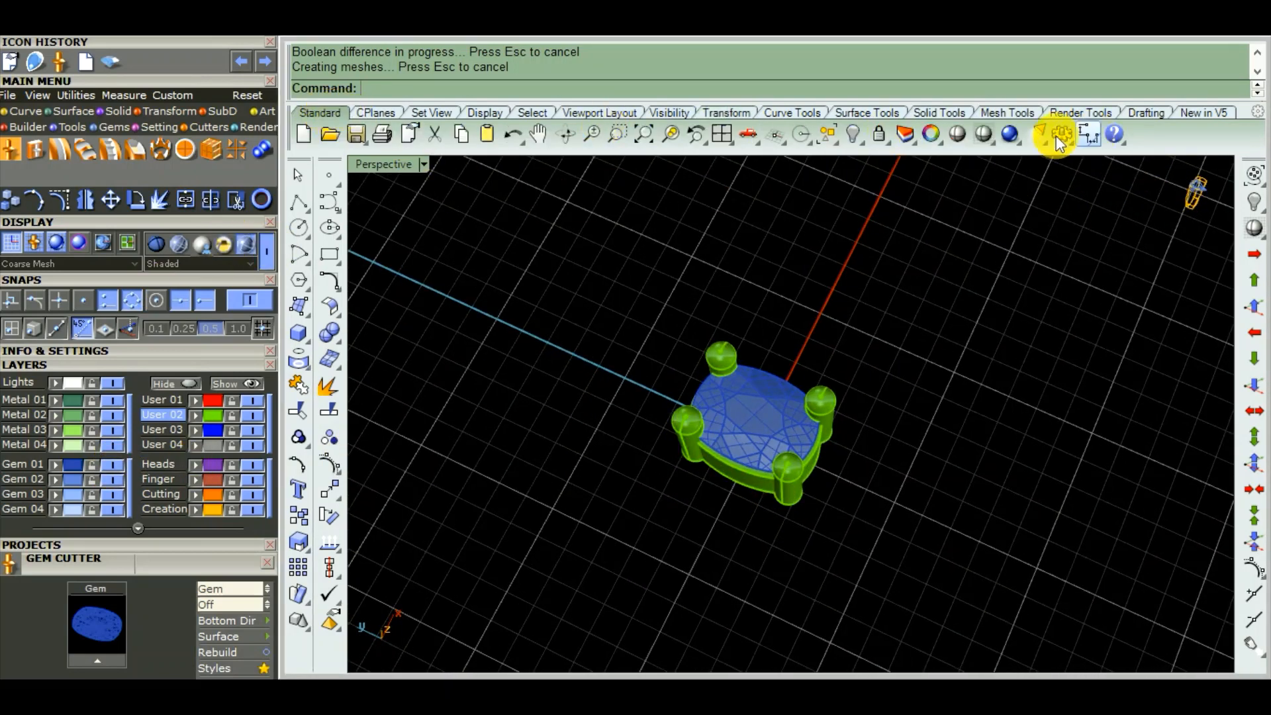
- Preview the setting with Shade in the Perspective viewport and examine the diamond between the bezel and the four prongs
scroll(782, 456, "up", 10)
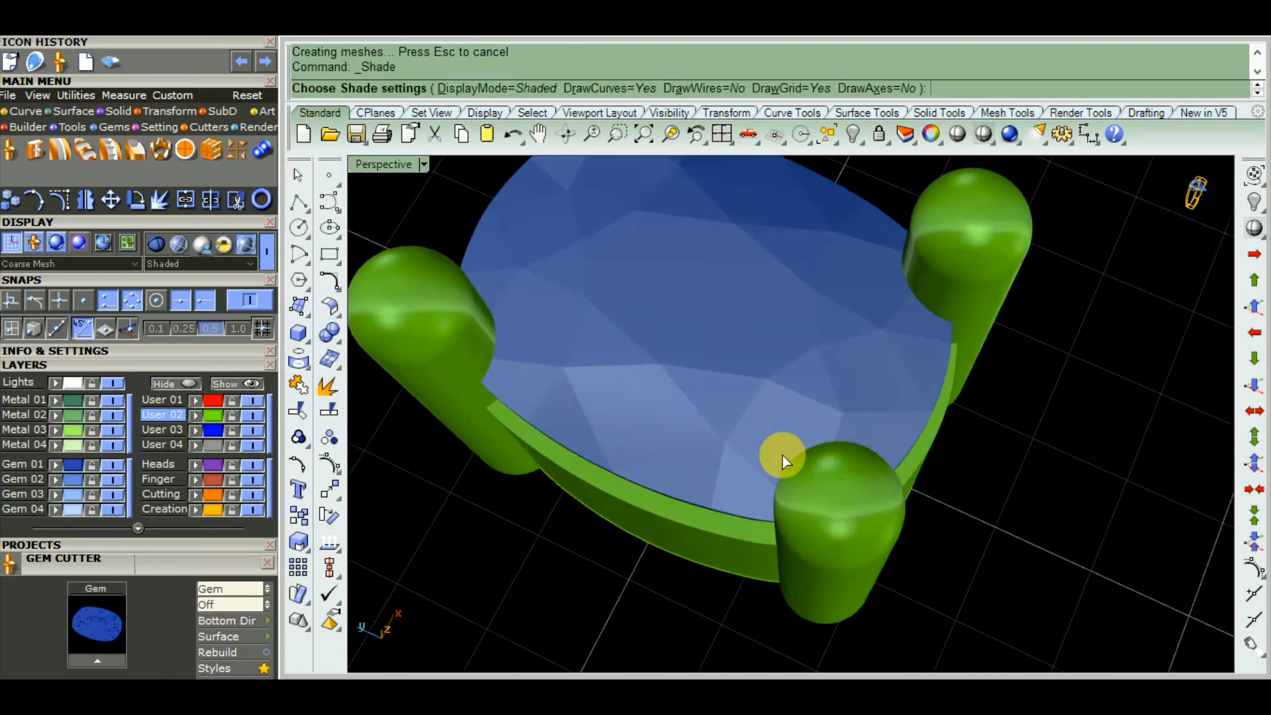
scroll(788, 457, "down", 7)
scroll(738, 431, "up", 4)
right_click_drag(745, 507, 698, 523)
left_click(228, 239)
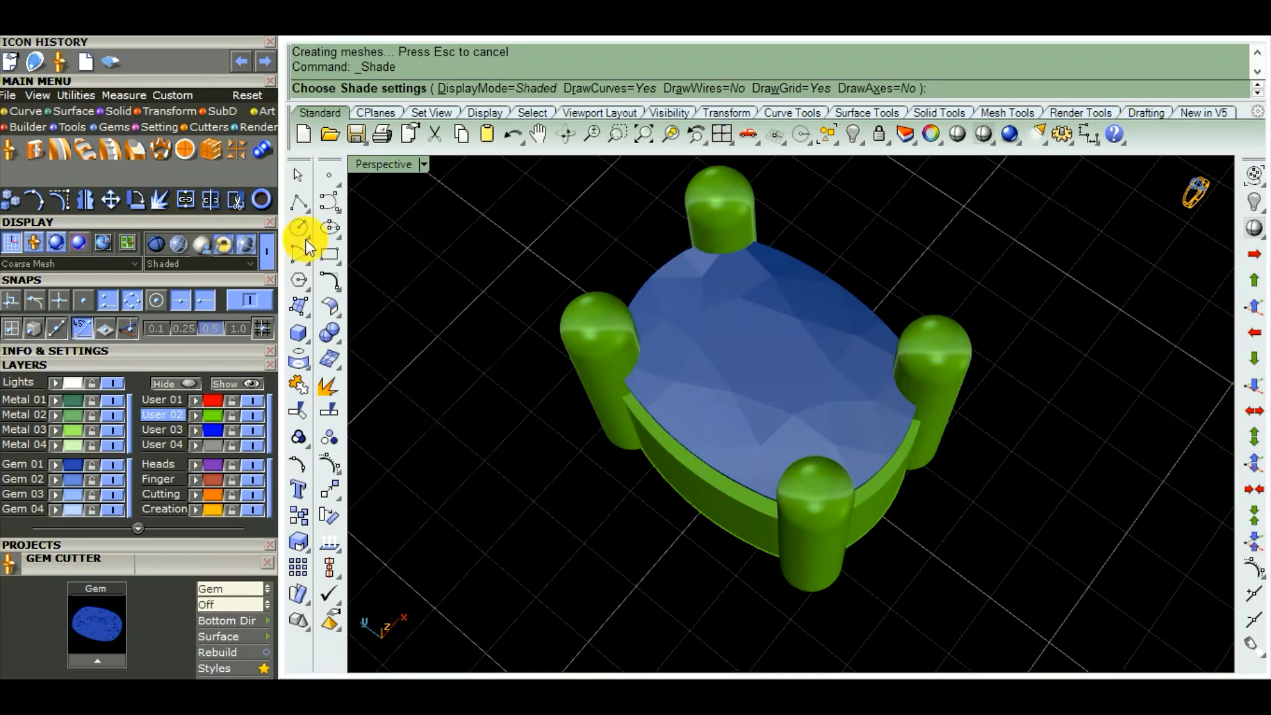
left_click(817, 490)
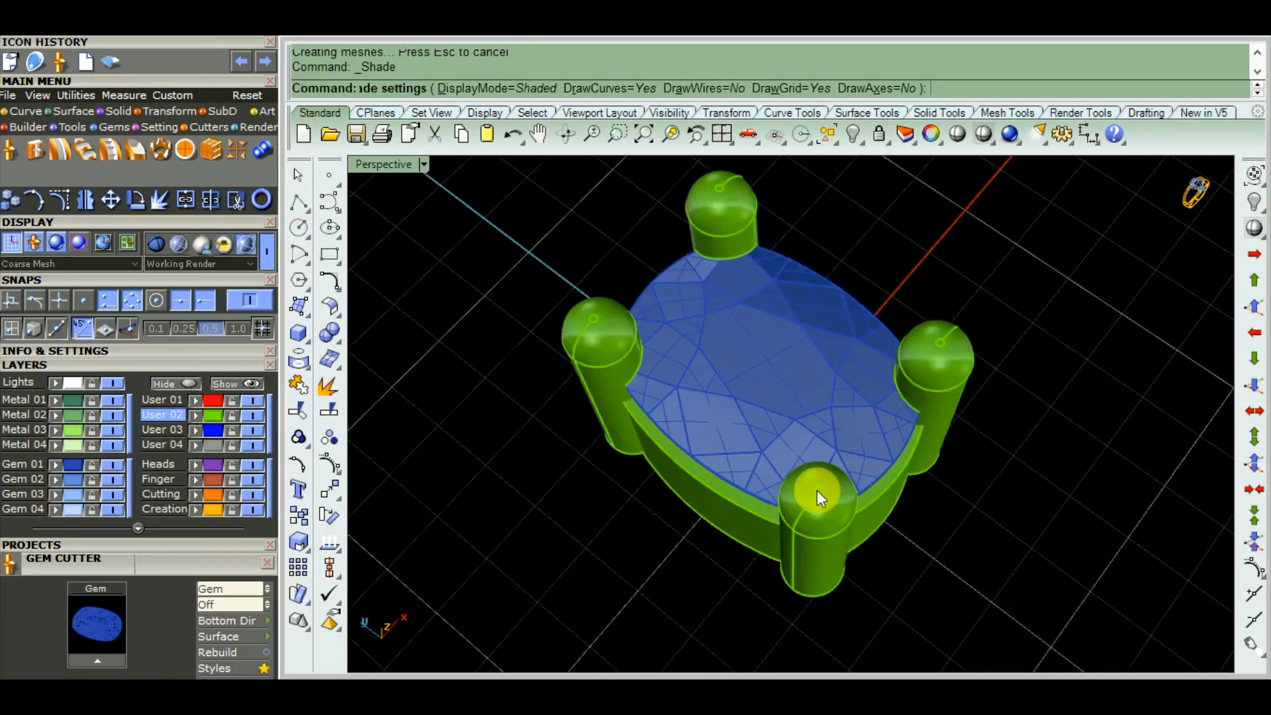
left_click(731, 516)
right_click(737, 517)
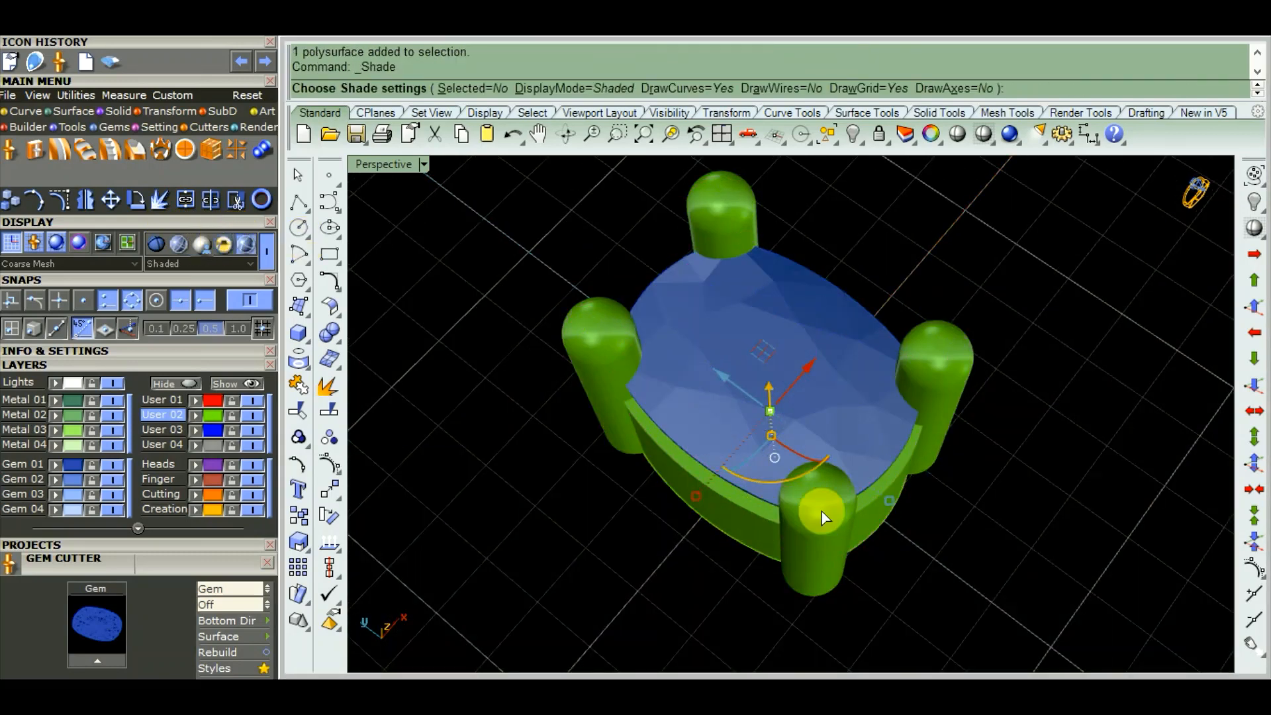
left_click(856, 511)
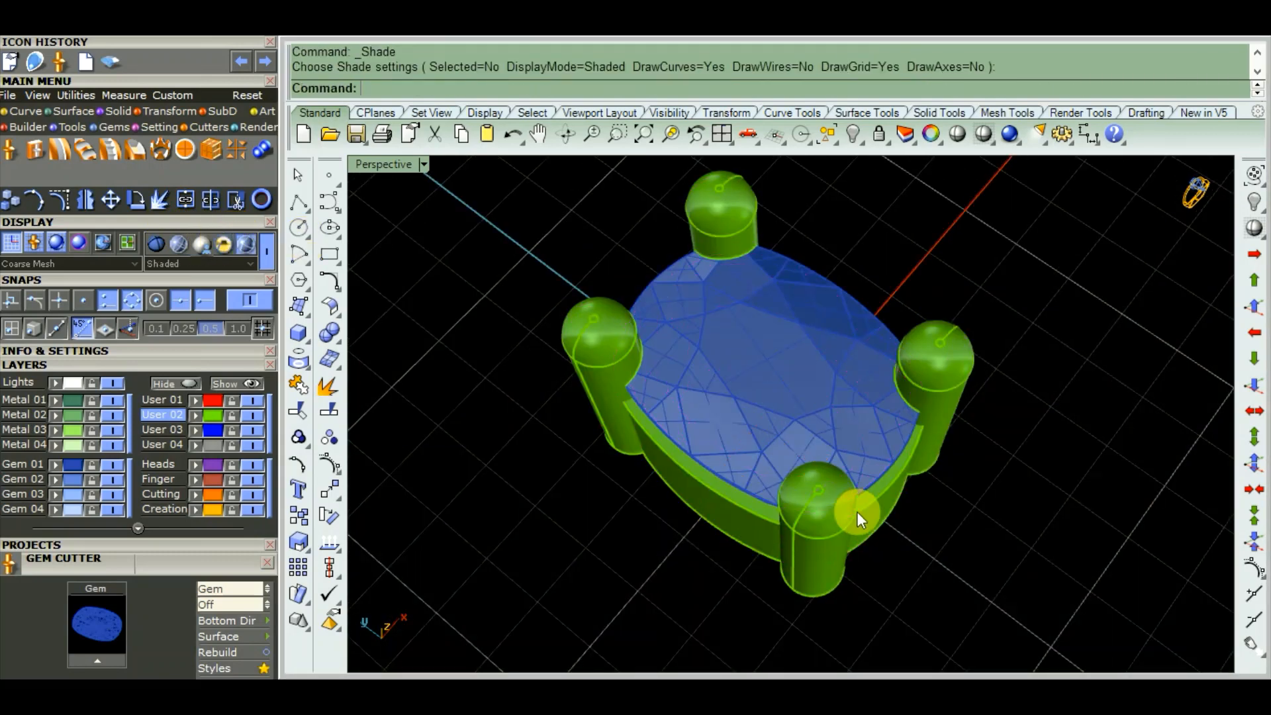
- Select the prongs and bezel, give them a gold finish, and examine the setting in Working Render display mode
left_click(743, 528)
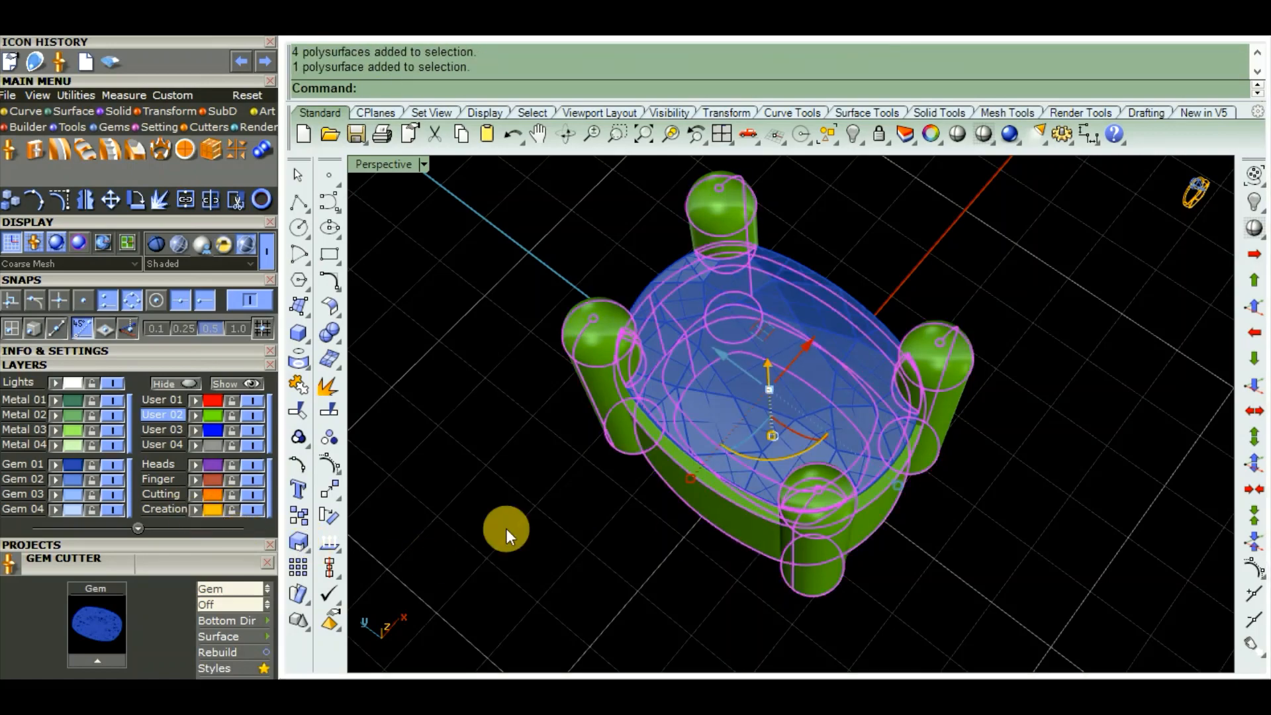
right_click_drag(506, 535, 682, 570)
left_click(227, 243)
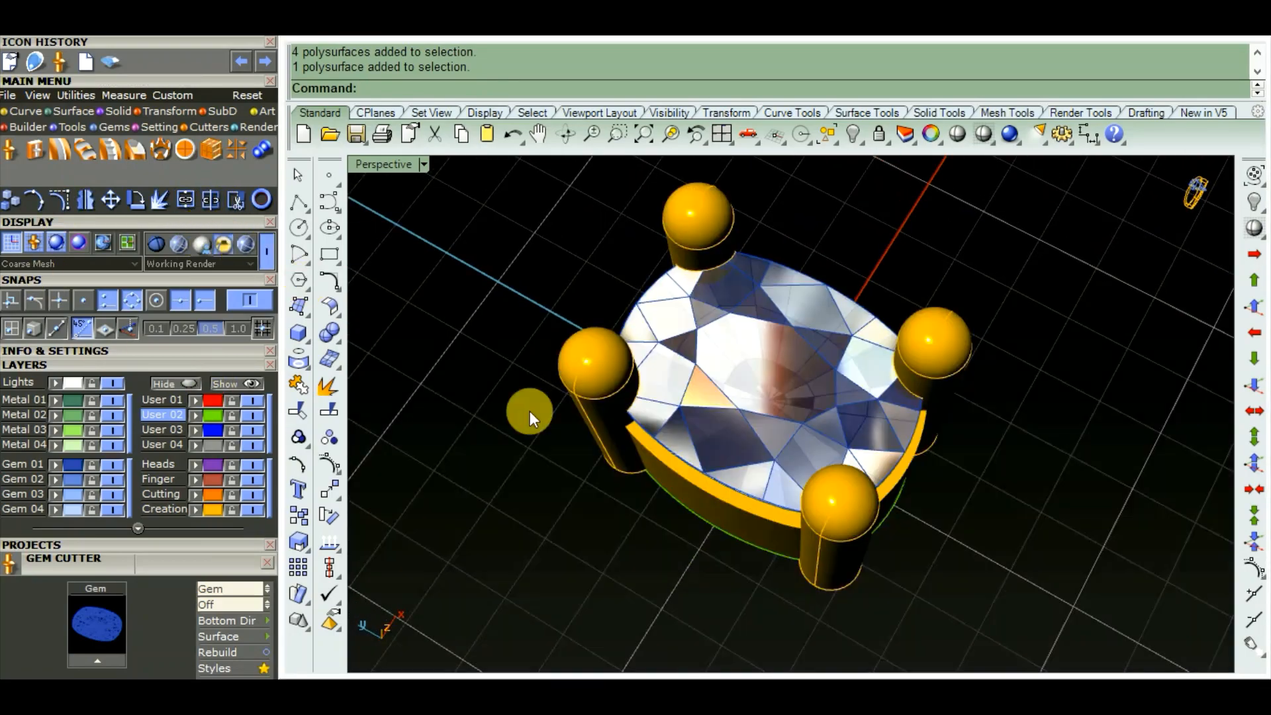
scroll(781, 390, "up", 5)
scroll(786, 375, "down", 7)
right_click_drag(786, 375, 903, 556)
- Maximize the Top viewport and display the four-prong setting in Working Render mode
key("ctrl+F1")
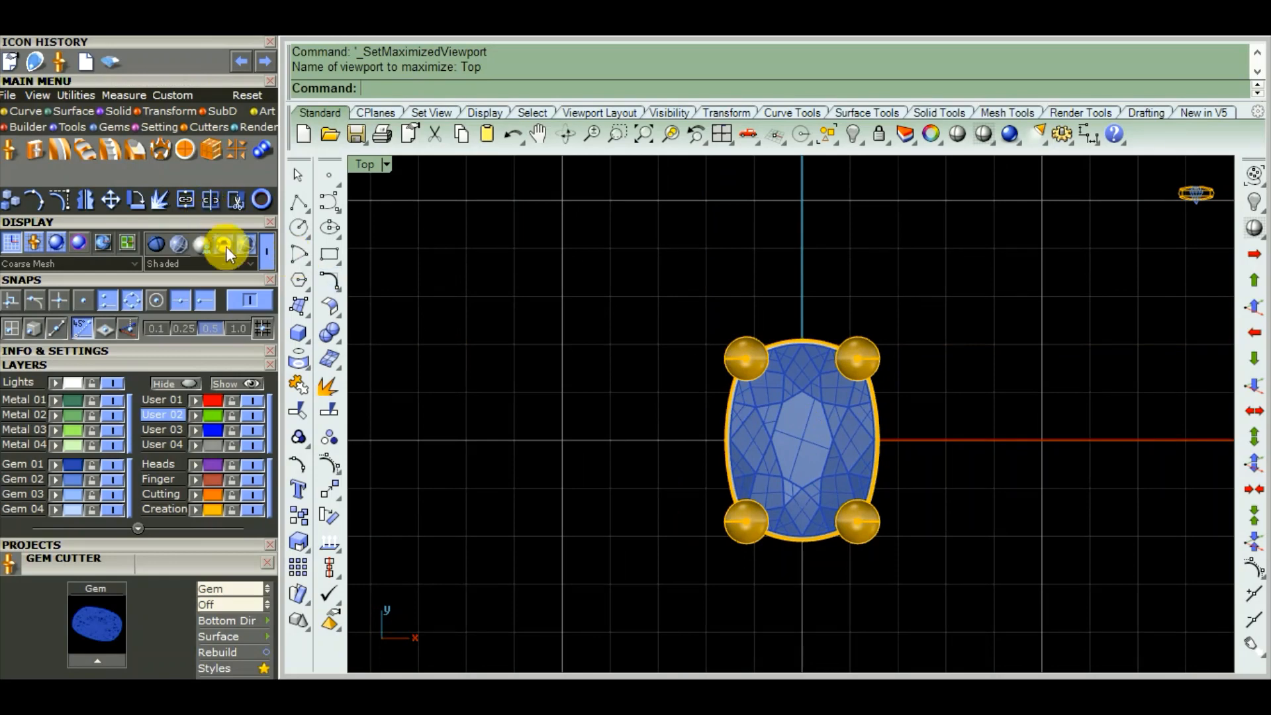
left_click(225, 247)
scroll(920, 431, "up", 4)
scroll(900, 434, "down", 4)
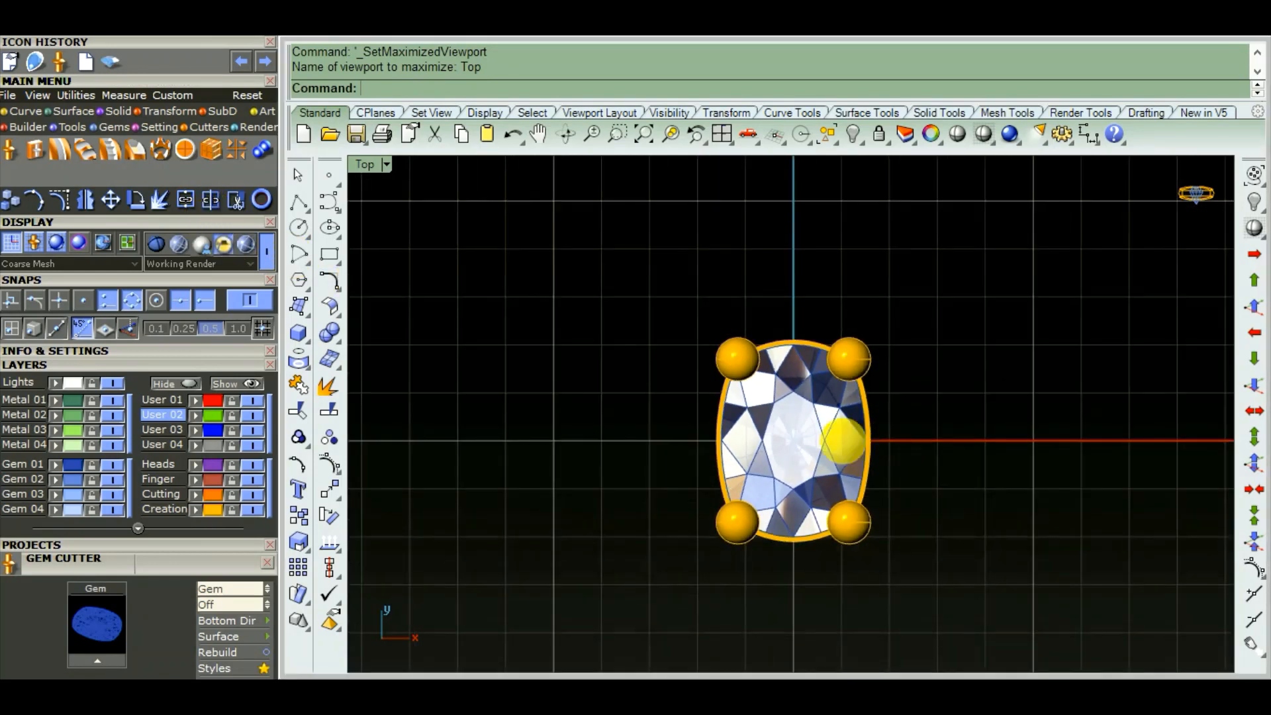
right_click_drag(991, 379, 935, 368)
- Shade the Top view without wires, return it to Working Render, and inspect the diamond and prongs up close
left_click(957, 135)
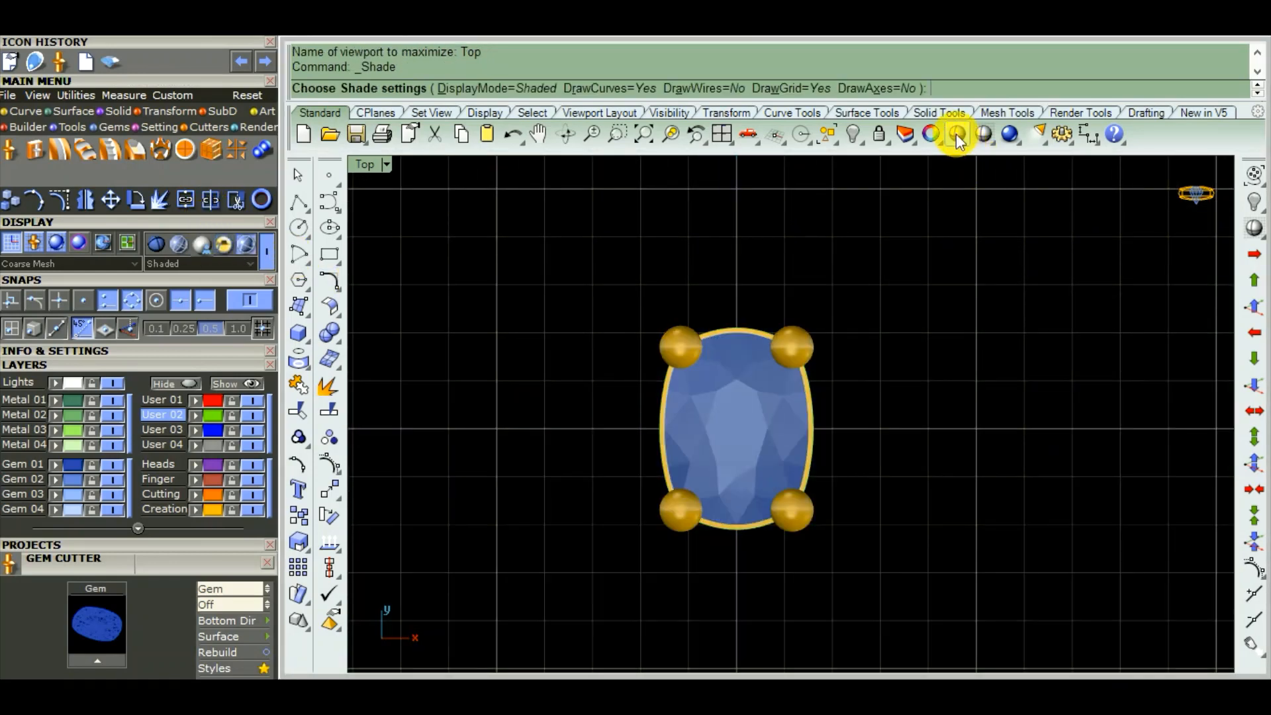
left_click(225, 245)
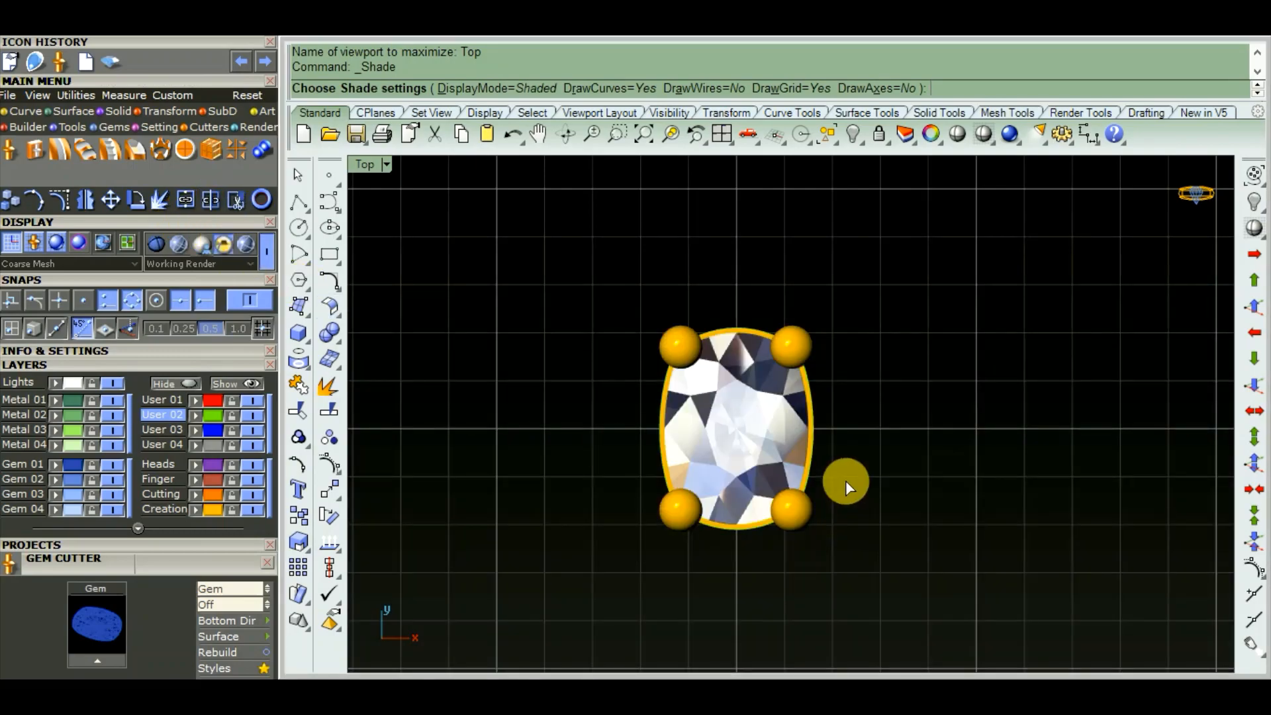
scroll(751, 429, "up", 4)
right_click_drag(972, 520, 1007, 505)
scroll(943, 497, "up", 2)
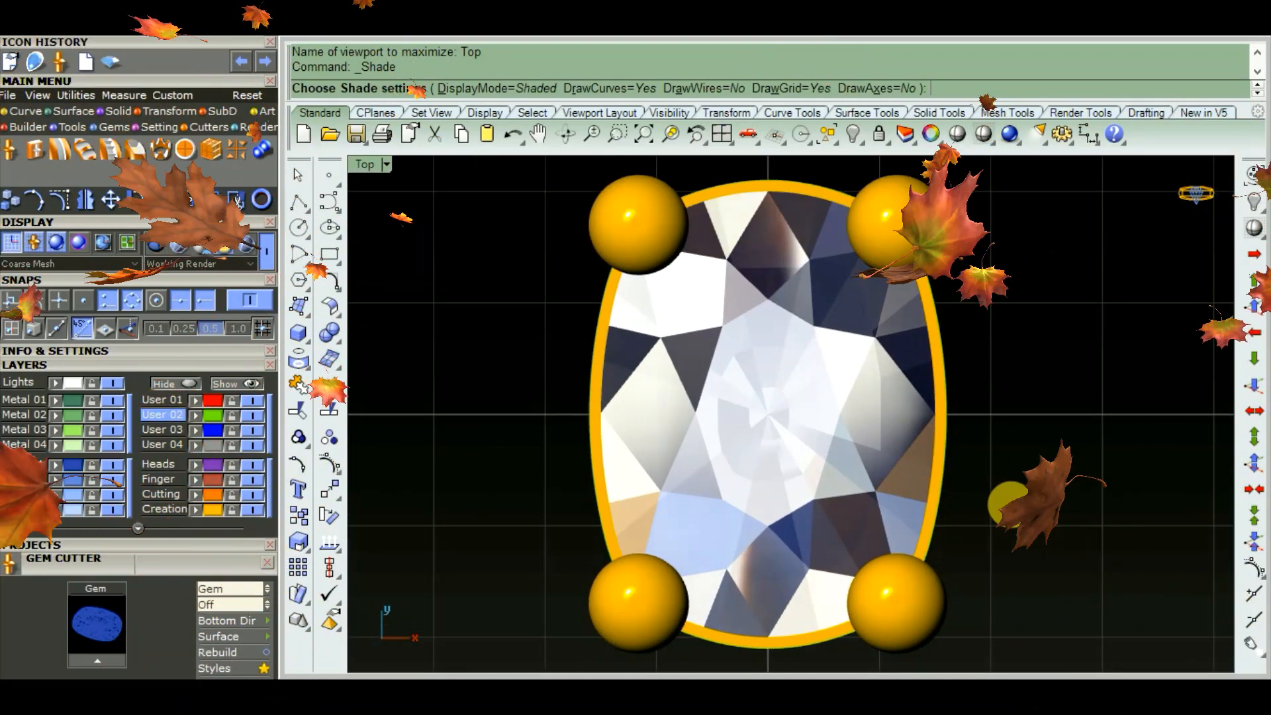